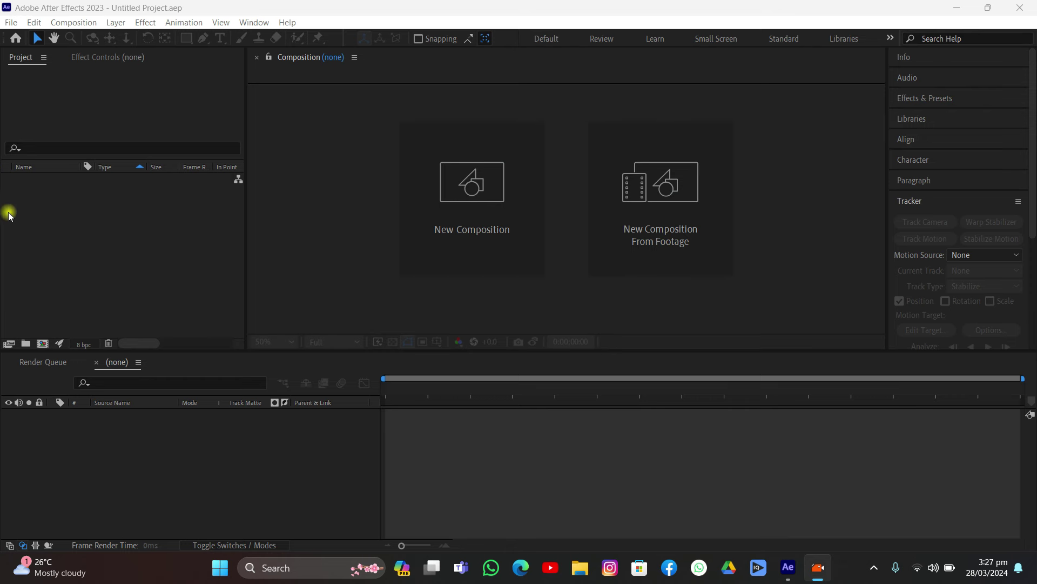
Import the street clip 3874684-hd_1920_1080_30fps.mp4 into the After Effects project
left_click(10, 22)
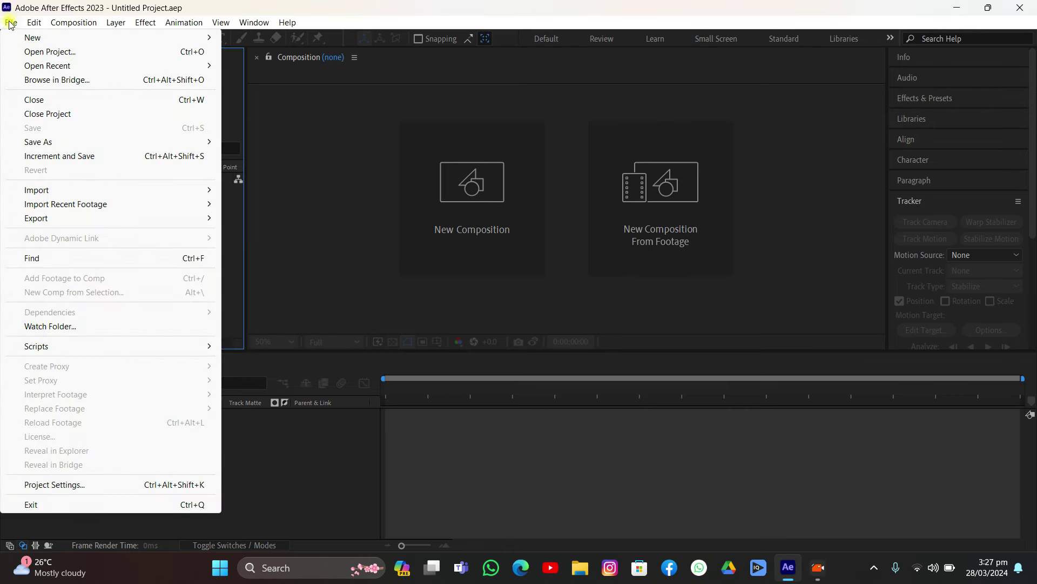
mouse_move(56, 194)
left_click(332, 189)
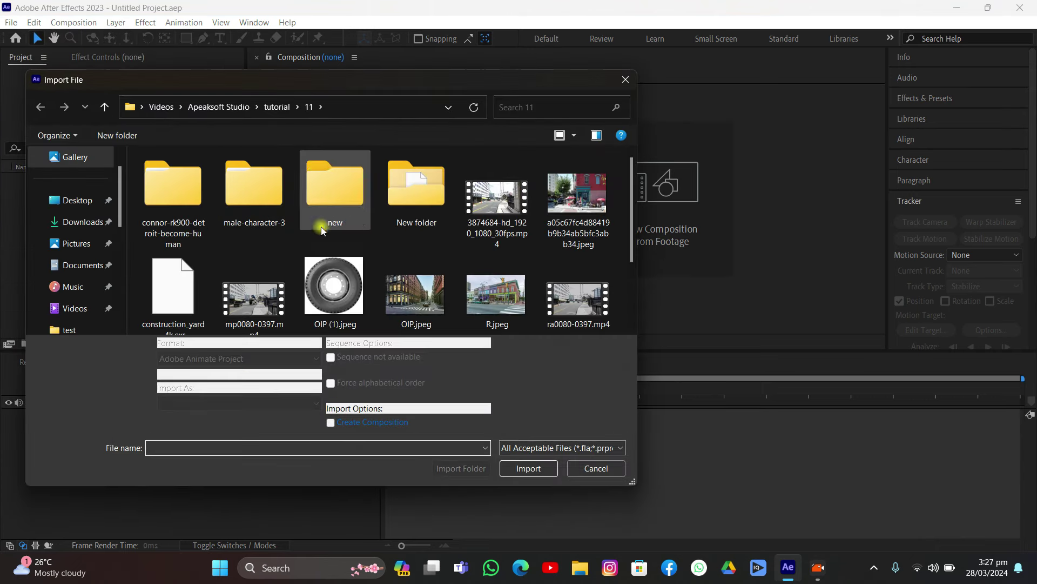
left_click(497, 200)
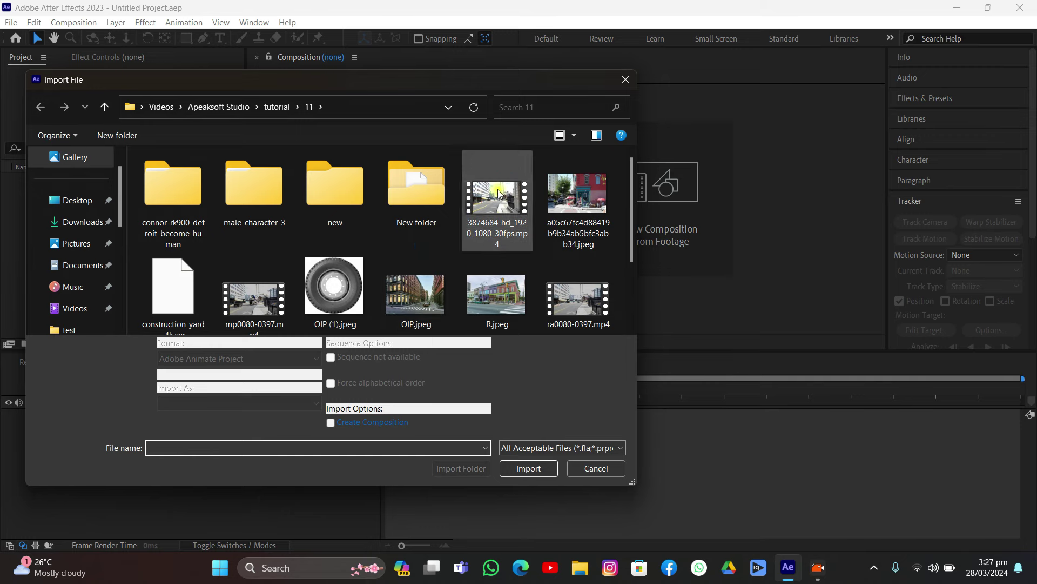
double_click(496, 194)
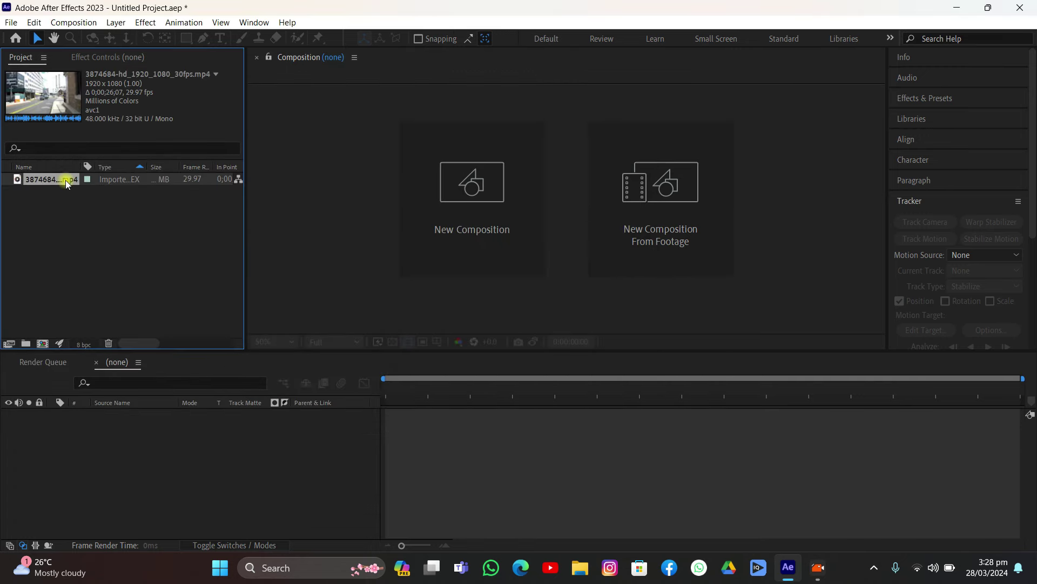
Create a composition from the 3874684 clip, then scrub and play it, parking near 16 seconds
left_click_drag(51, 179, 43, 344)
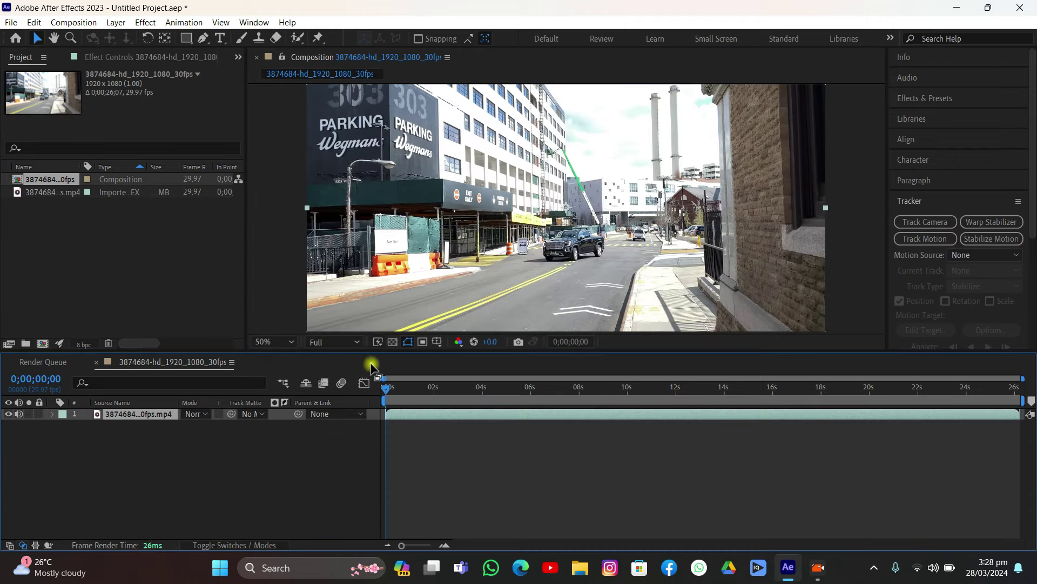
scroll(505, 203, "down", 2)
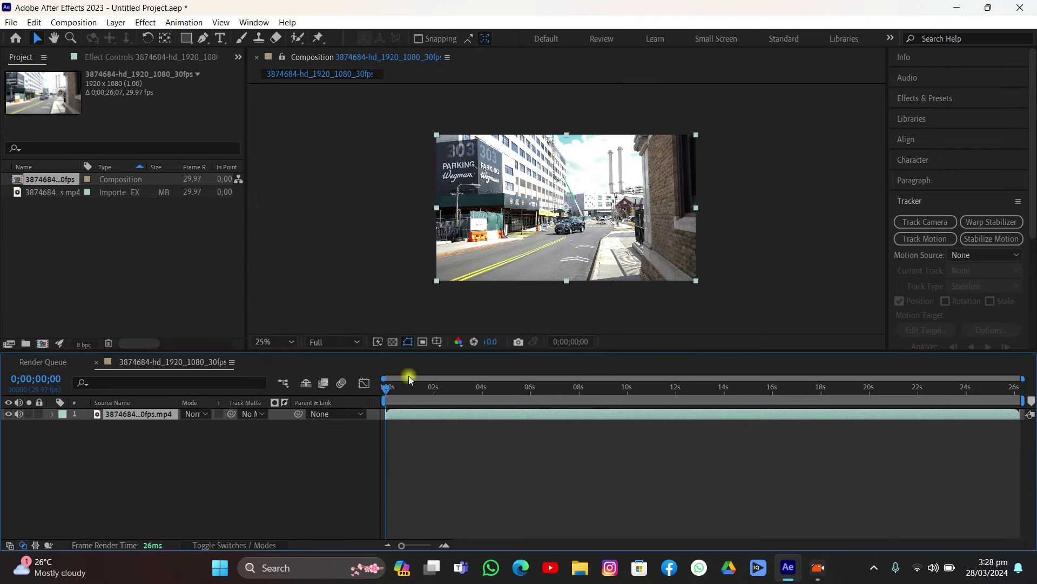
left_click_drag(395, 393, 722, 390)
key("space")
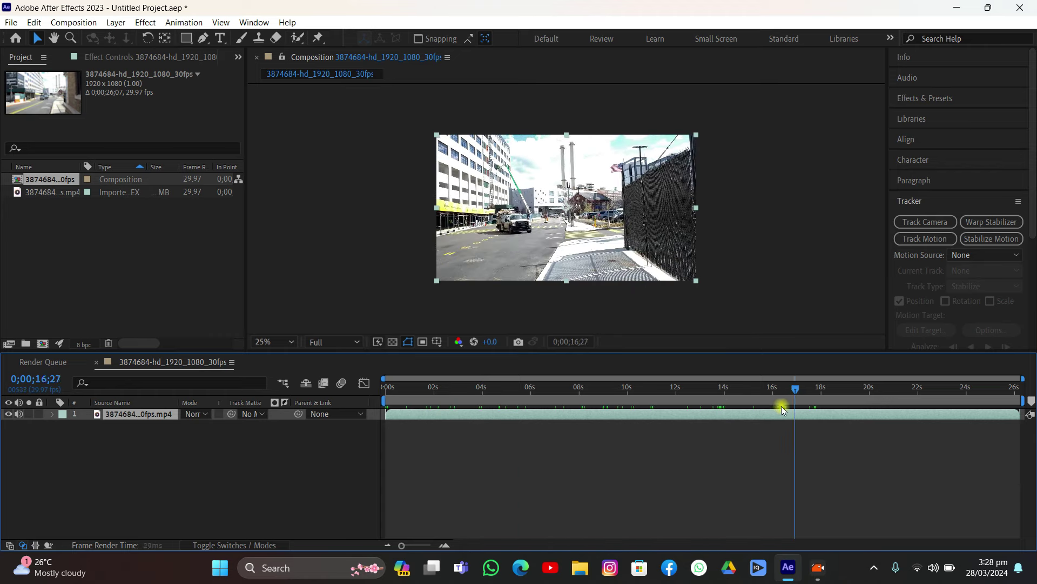
key("space")
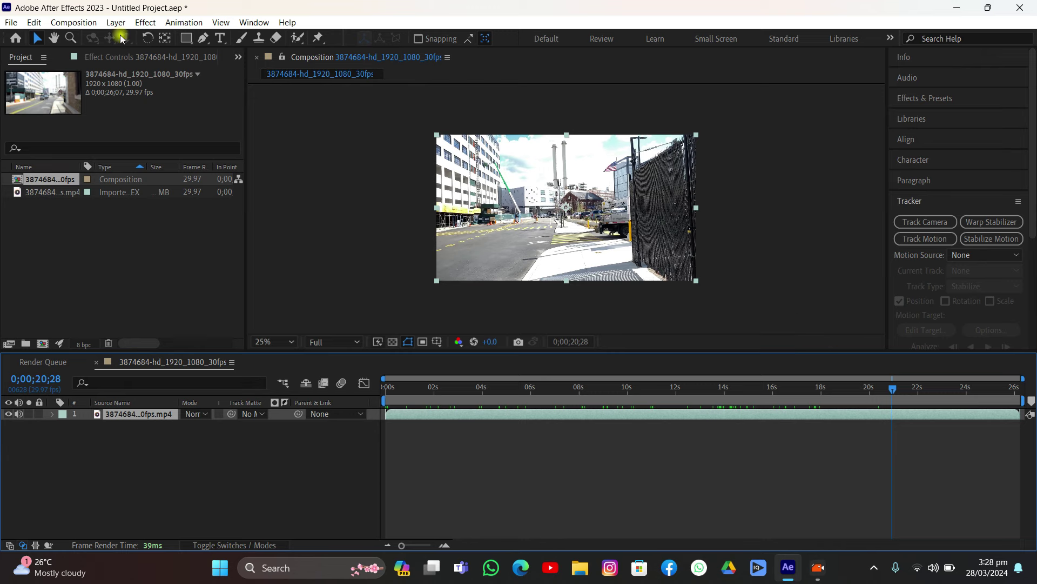
left_click_drag(891, 388, 770, 376)
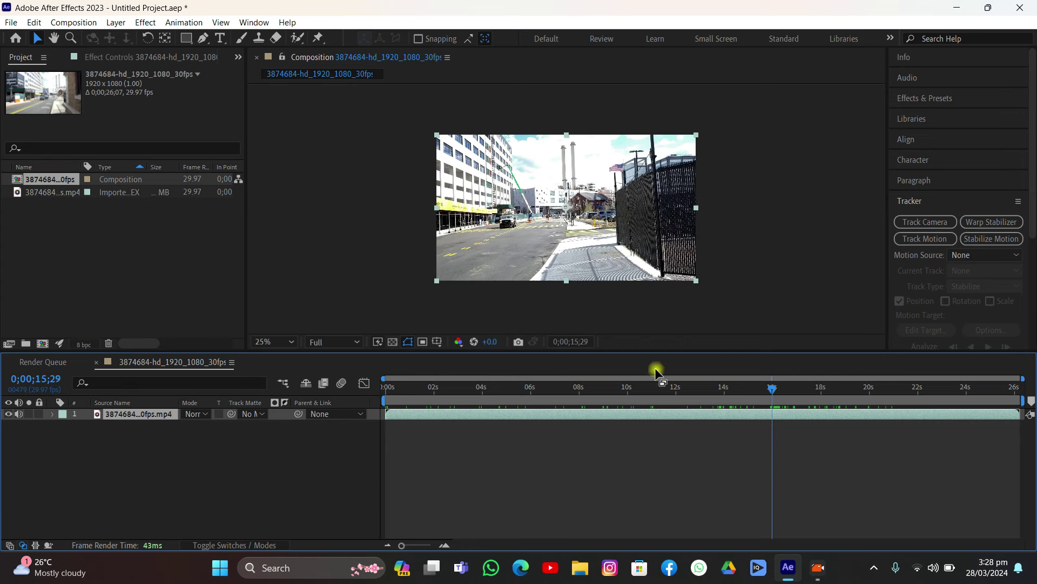
Split the clip at 15;29 and delete the second half
left_click(34, 22)
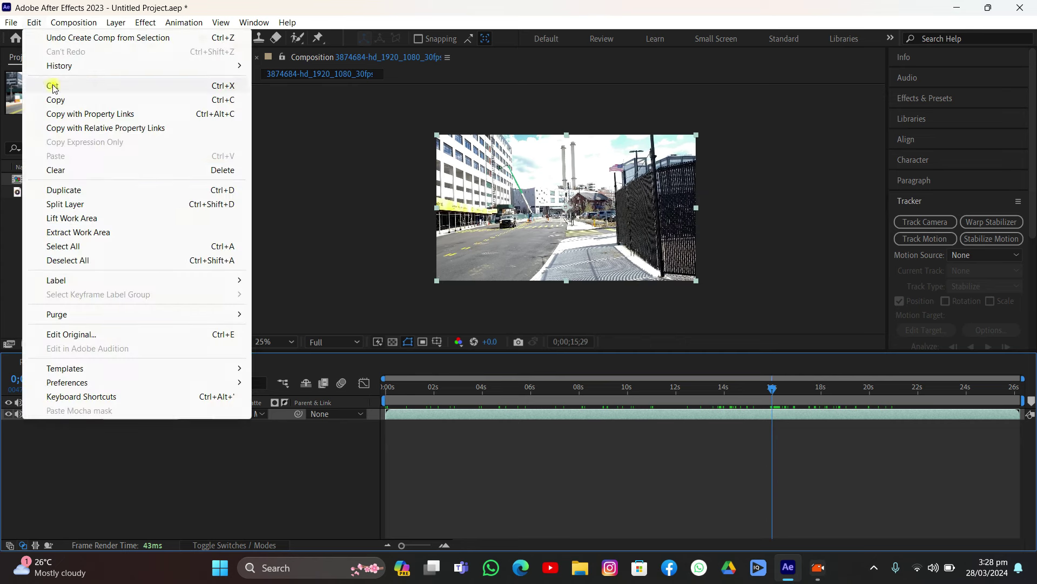
left_click(59, 204)
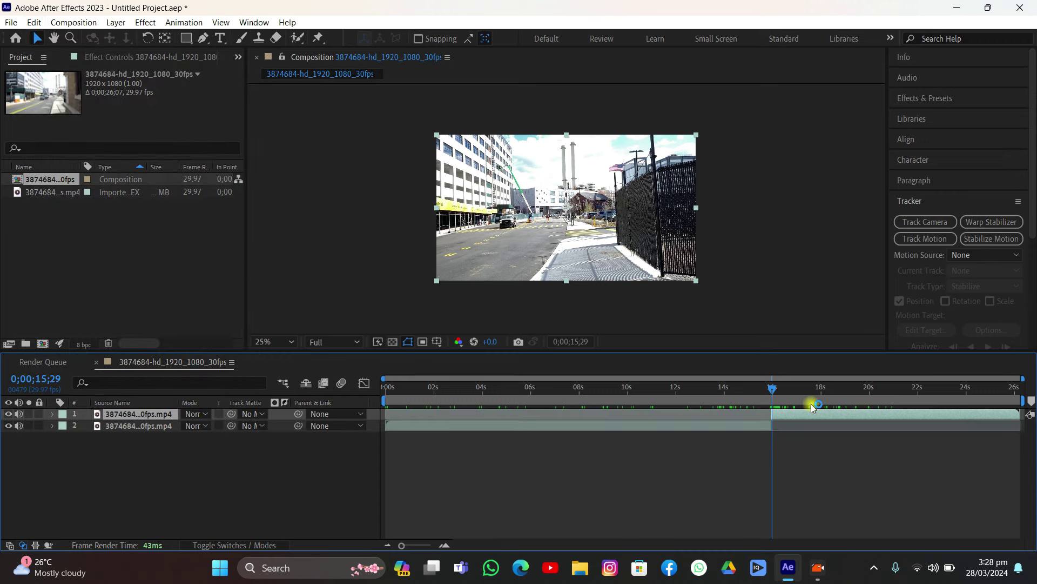
key("Delete")
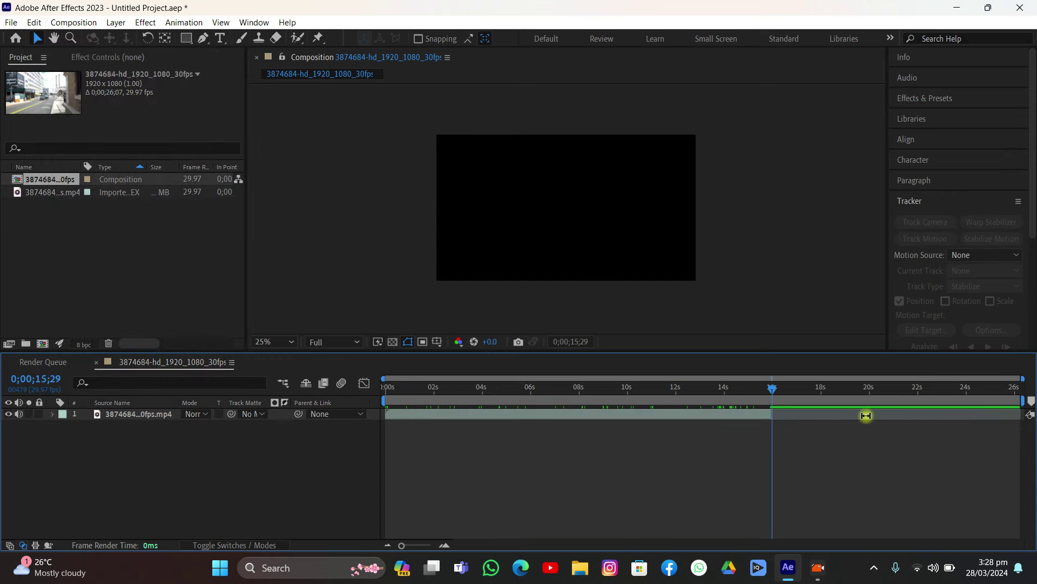
mouse_move(774, 395)
left_mouse_down()
mouse_move(747, 398)
mouse_move(768, 390)
left_mouse_up()
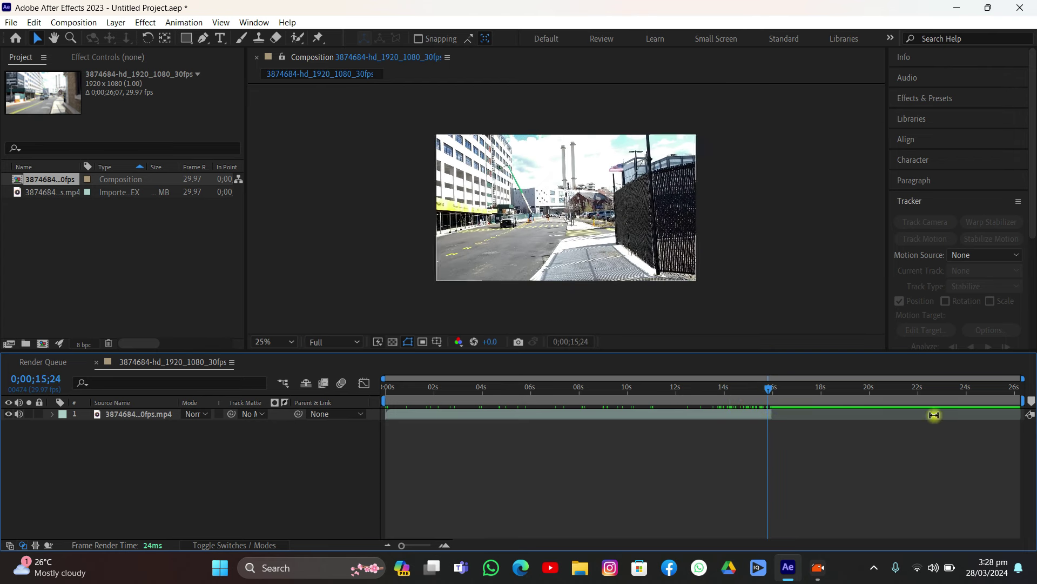
left_click(876, 388)
left_click_drag(878, 389, 730, 388)
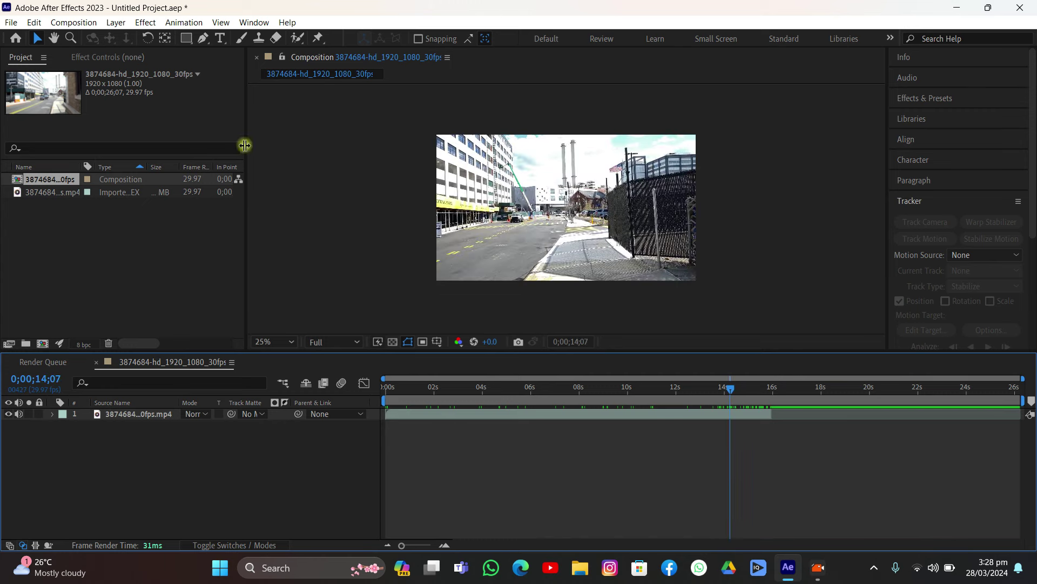
Set the composition duration to 0;00;16;07, then review and return to the start
left_click(74, 22)
left_click(82, 58)
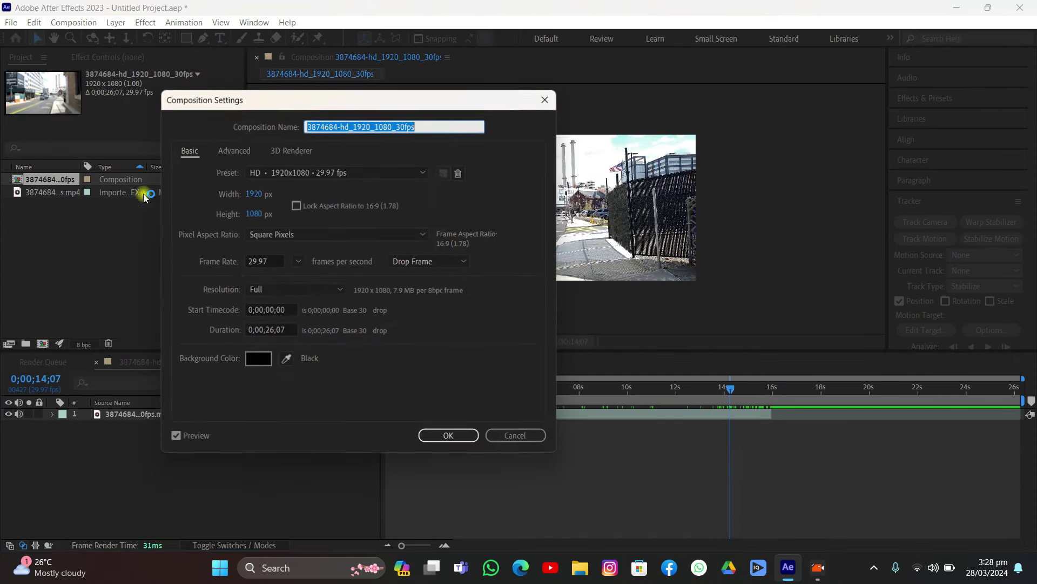
double_click(273, 331)
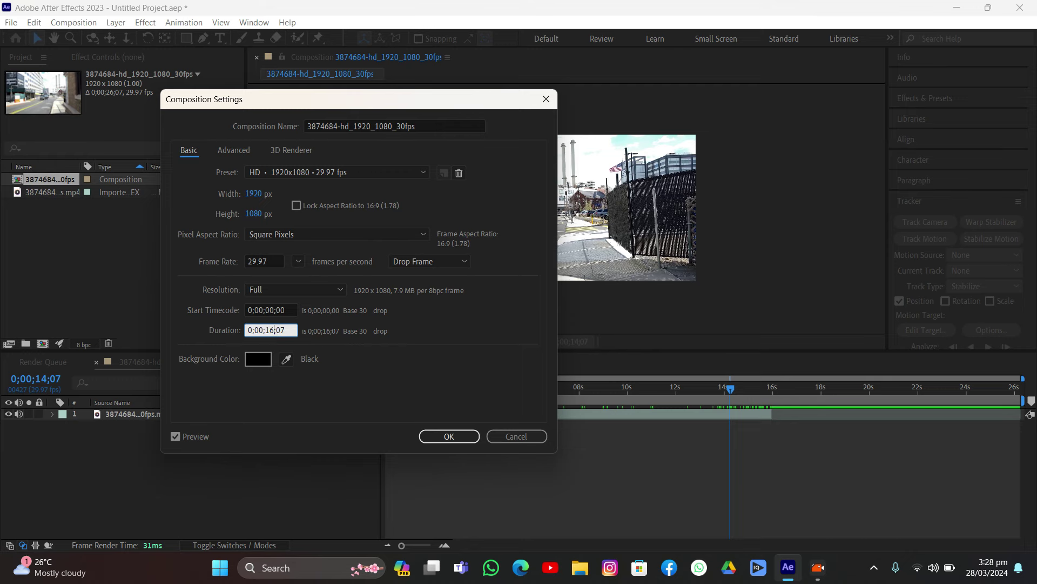
key("Return")
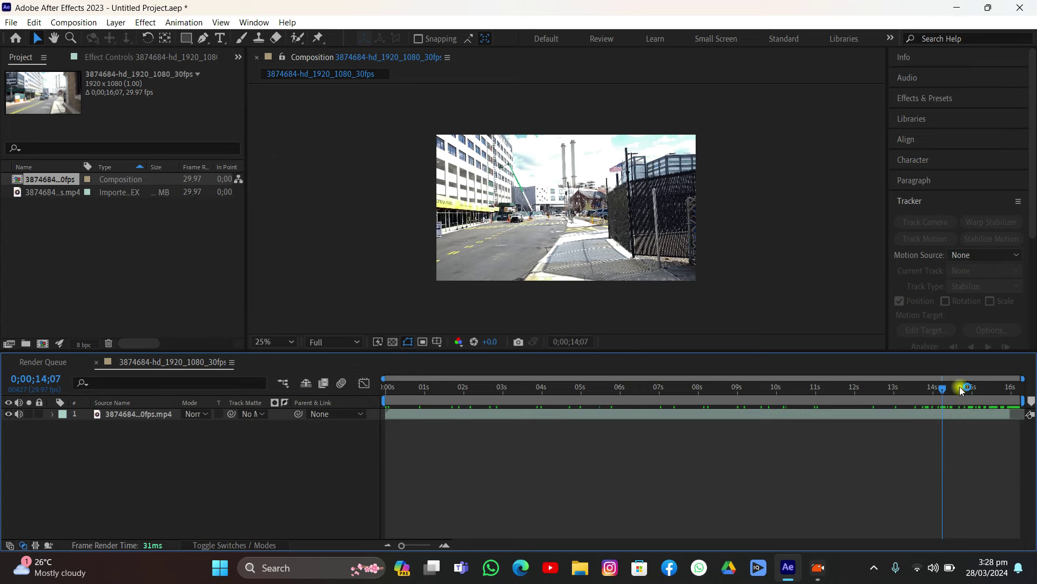
key("space")
left_click_drag(930, 398, 552, 397)
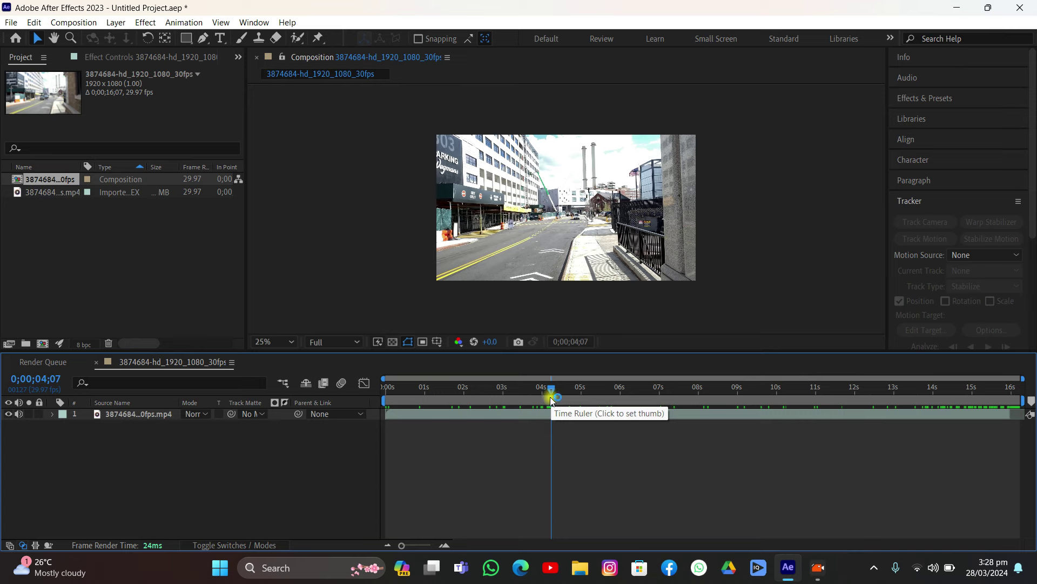
left_click(514, 416)
left_click_drag(550, 390, 385, 390)
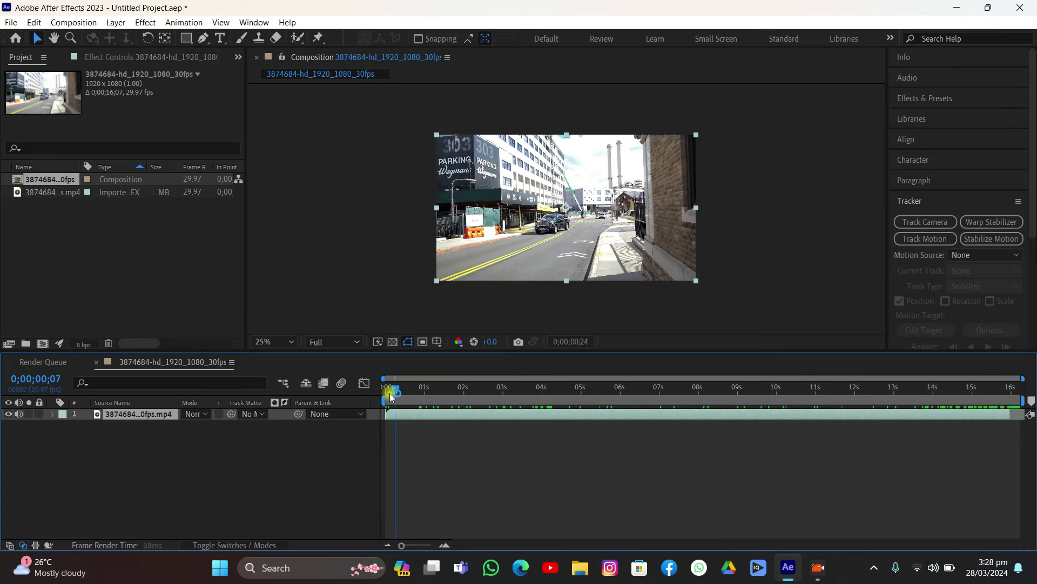
Run Track Camera on the footage layer and let it solve at 0.76-pixel average error
left_click(921, 221)
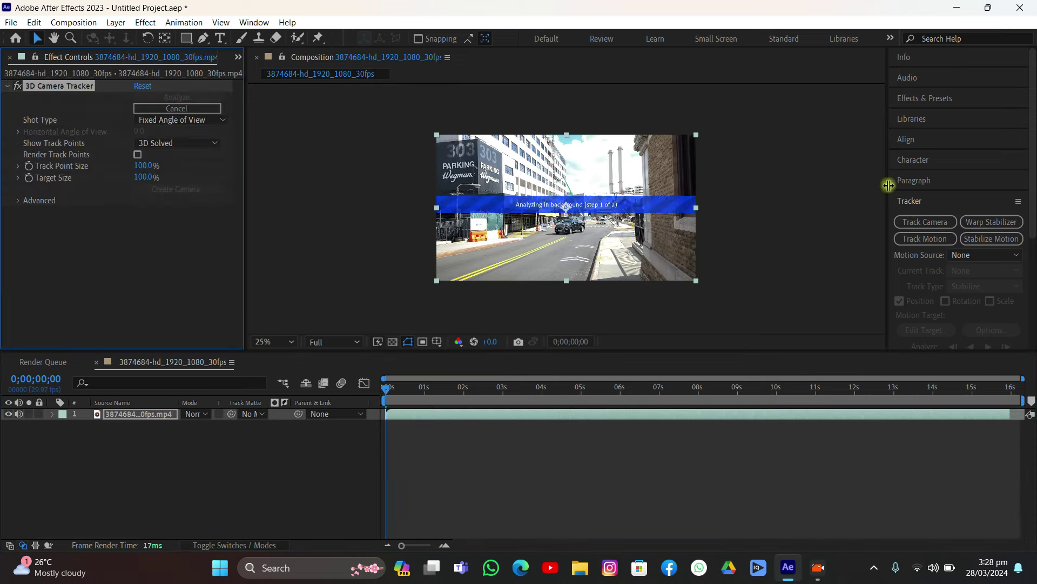
left_click(18, 201)
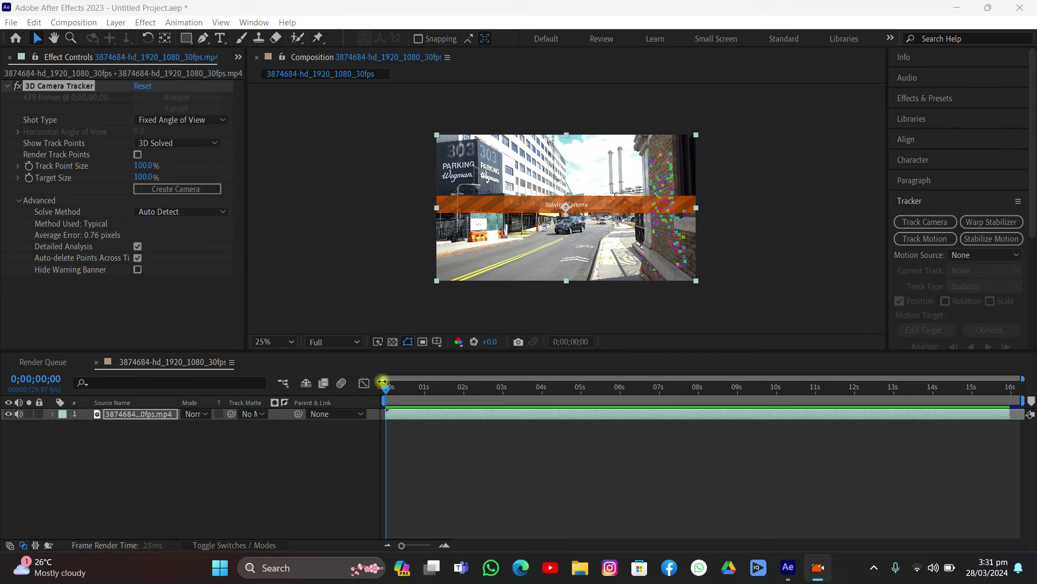
left_click_drag(388, 387, 408, 387)
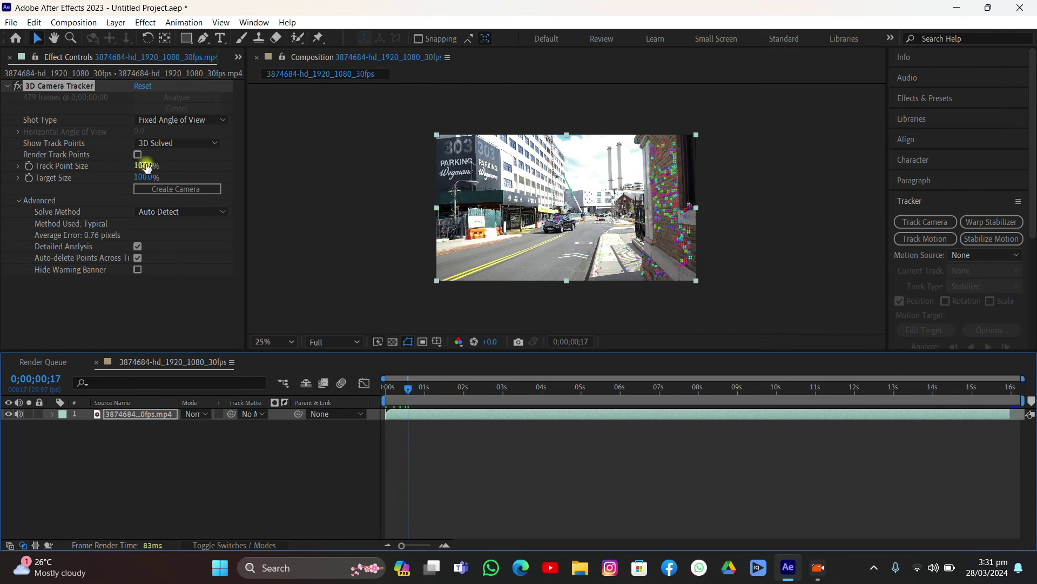
Enlarge Track Point Size to 387% and zoom and pan the viewer onto the road points
left_click_drag(141, 165, 375, 206)
scroll(595, 211, "up", 4)
key("h")
left_click_drag(638, 222, 513, 111)
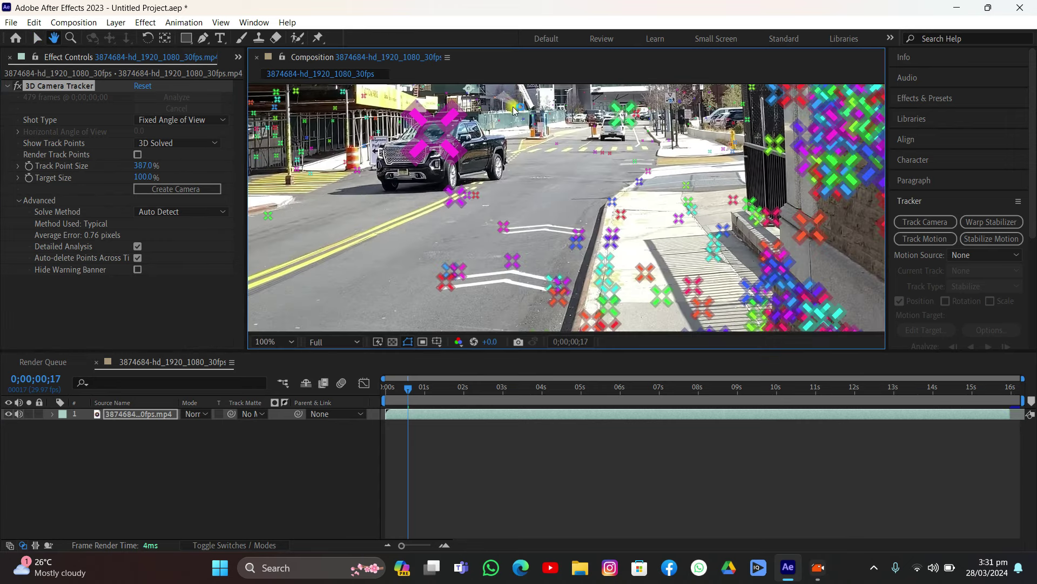
key("v")
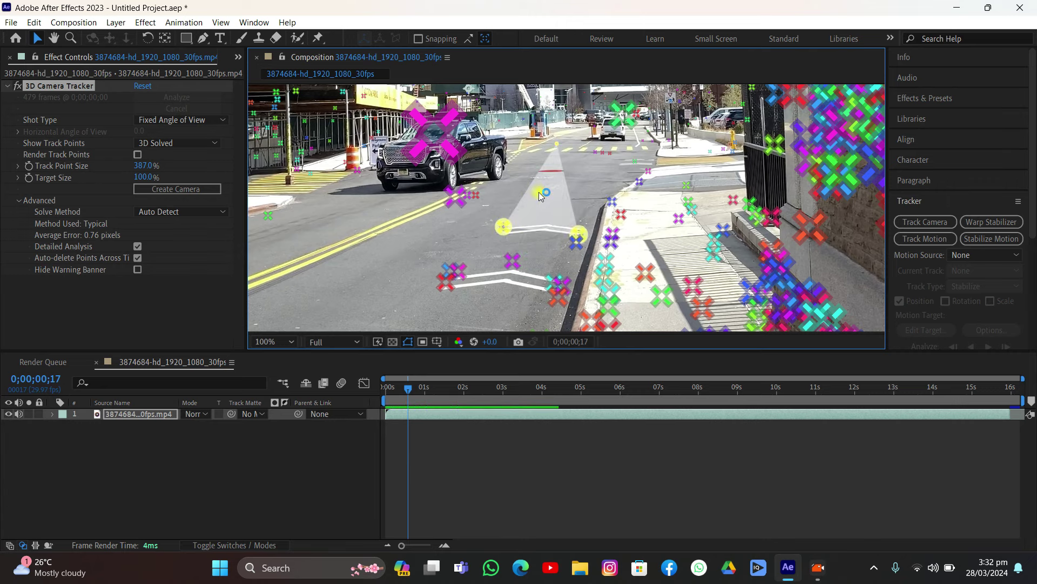
Create a trial solid and camera at a target and preview the tracked shot
right_click(539, 193)
left_click(552, 214)
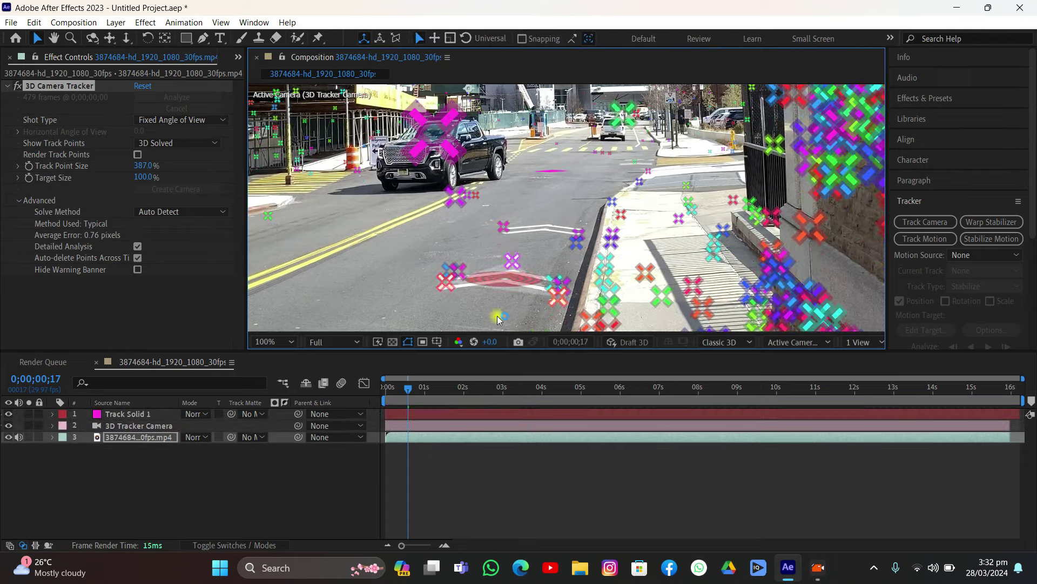
left_click_drag(421, 385, 382, 396)
left_click(422, 422)
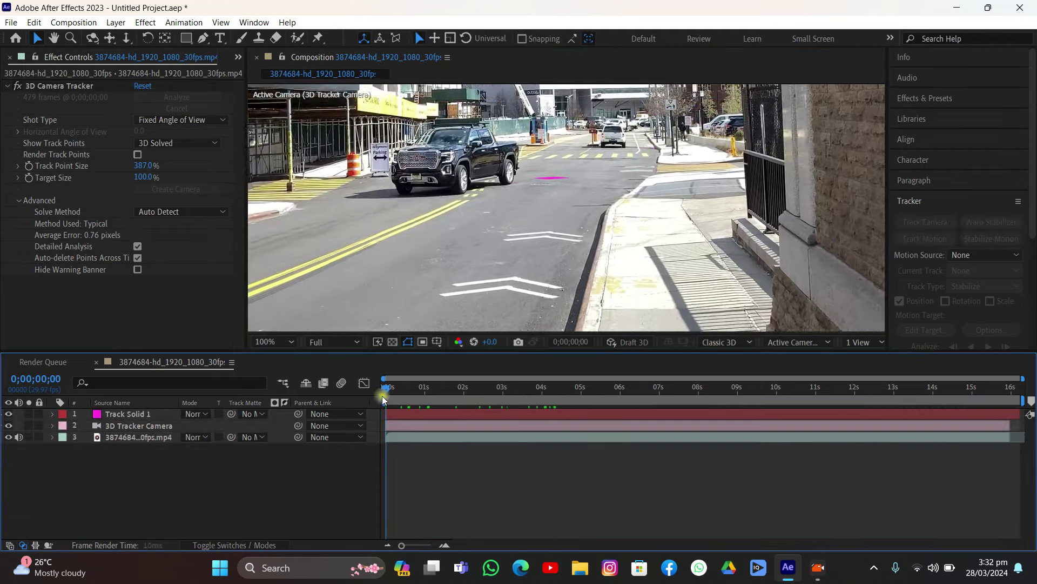
key("space")
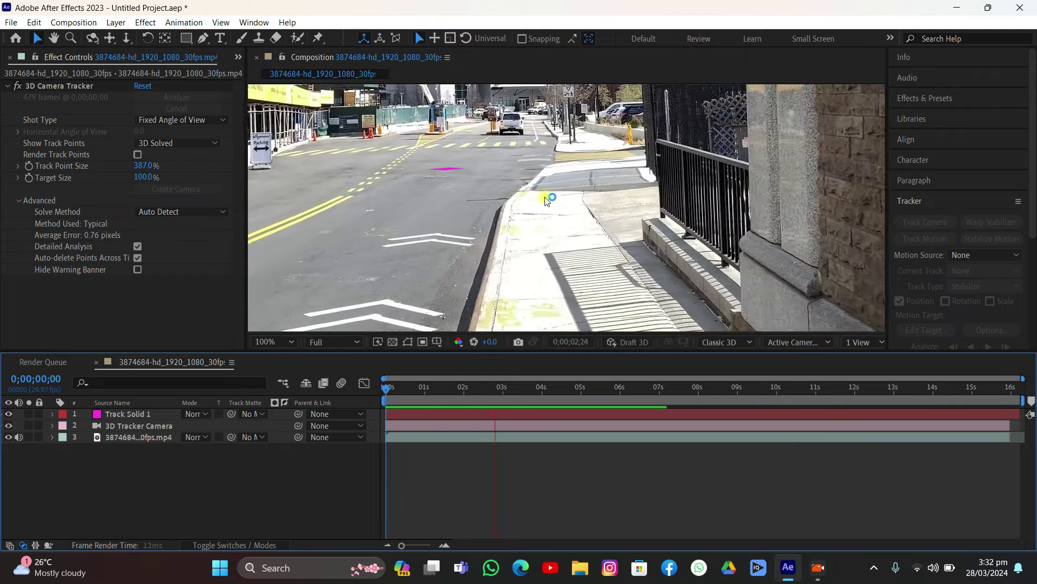
Create a solid and camera from three road points, undo it, and jump to 0;00;04;03
scroll(547, 201, "up", 2)
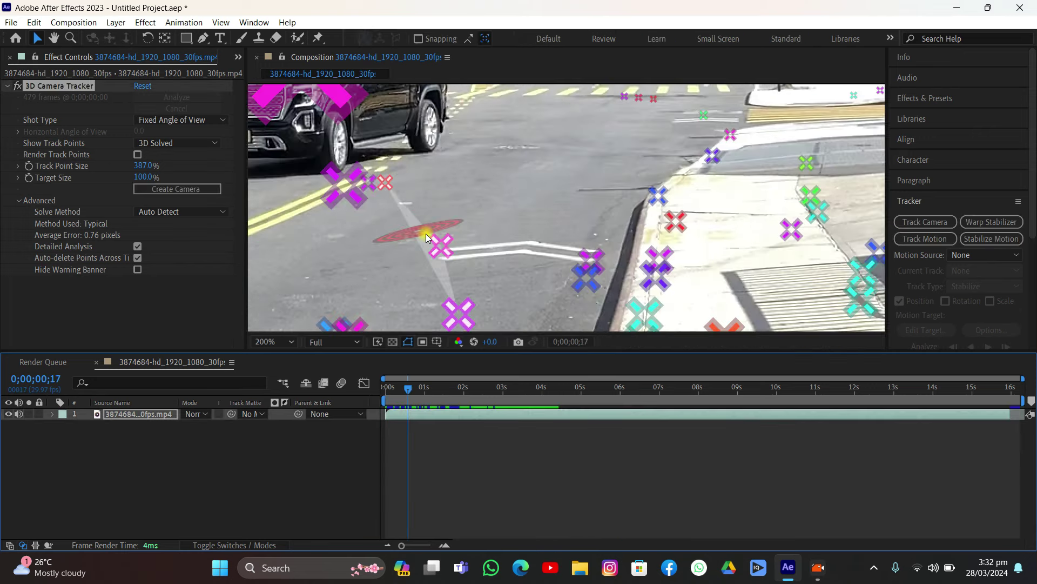
scroll(426, 233, "down", 8)
scroll(452, 228, "up", 8)
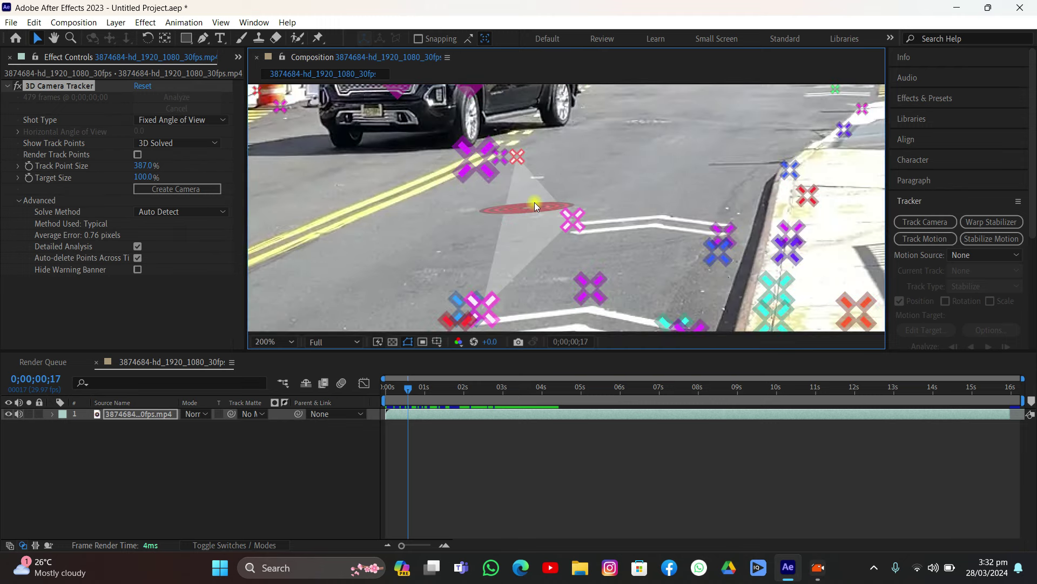
left_click(534, 202)
right_click(533, 202)
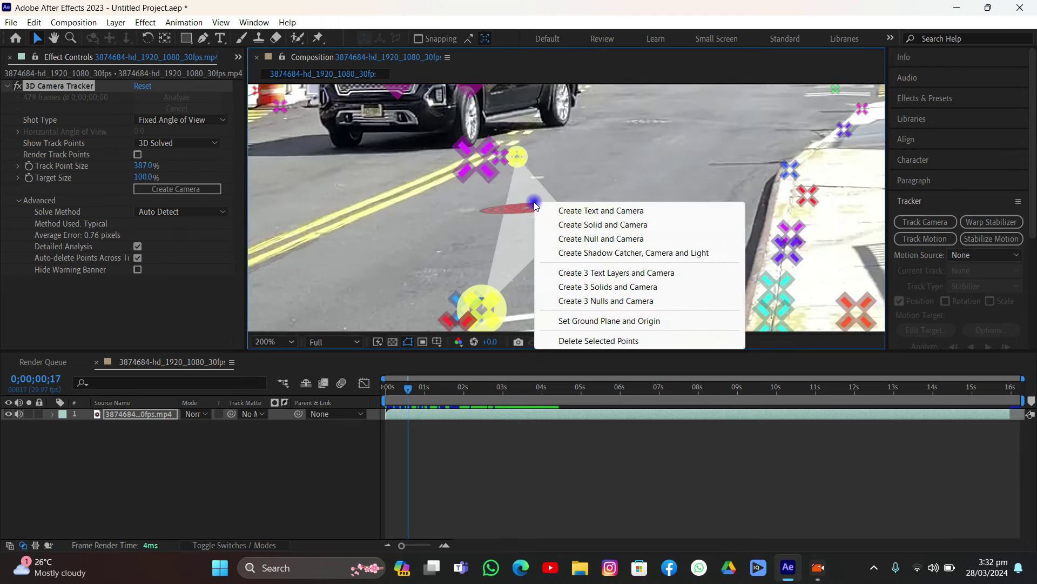
left_click(565, 225)
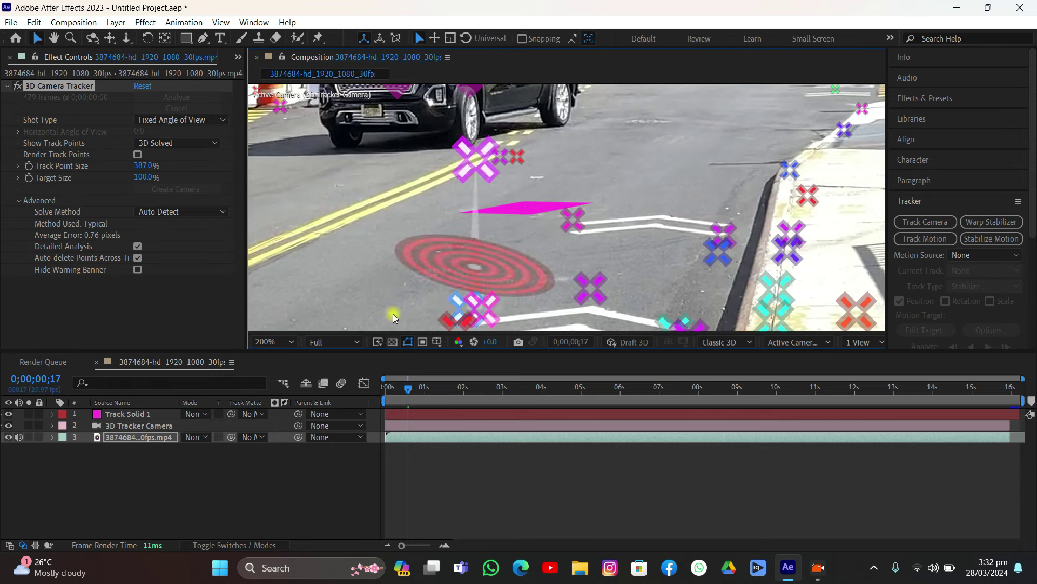
key("ctrl+z")
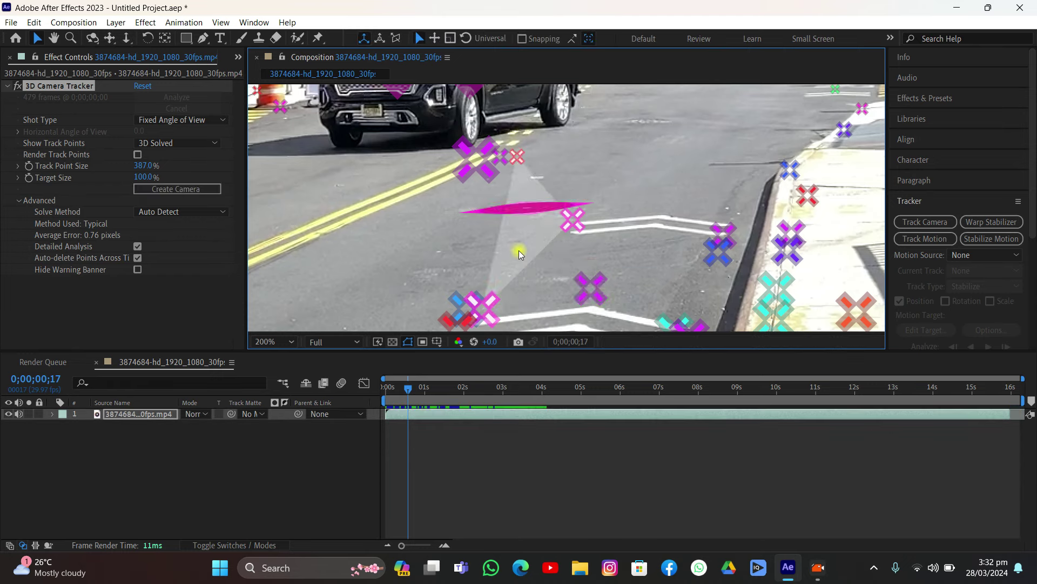
left_click_drag(669, 184, 506, 258)
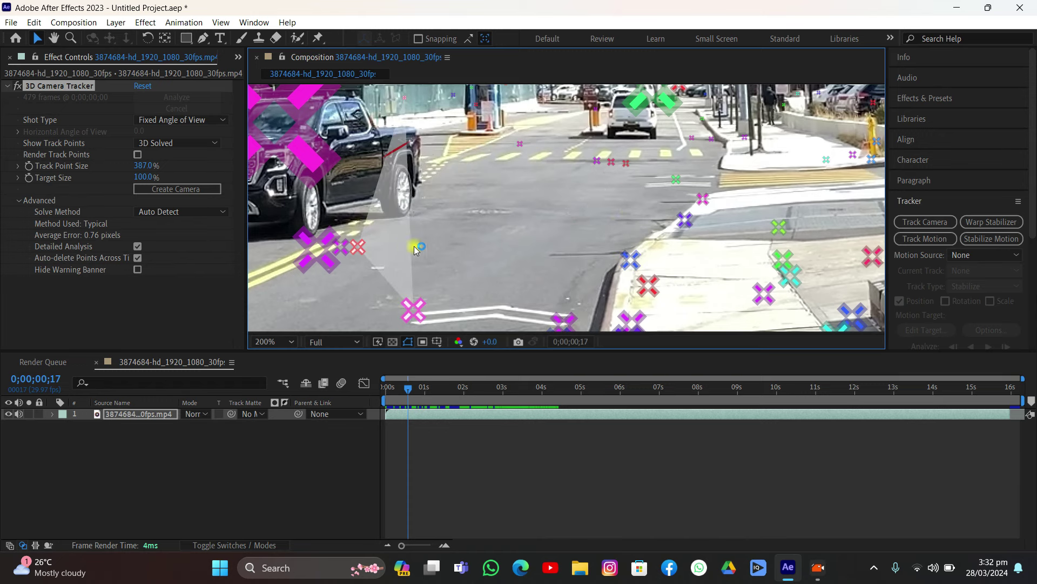
left_click(546, 387)
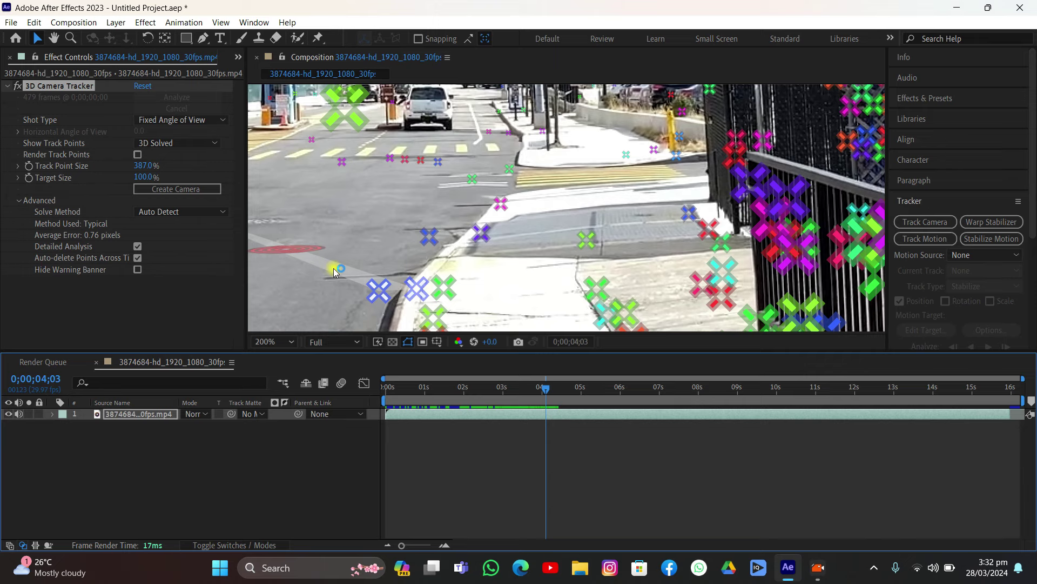
Create Track Solid 1 and a 3D Tracker Camera from the road points and preview the solid staying put
right_click(334, 269)
left_click(400, 292)
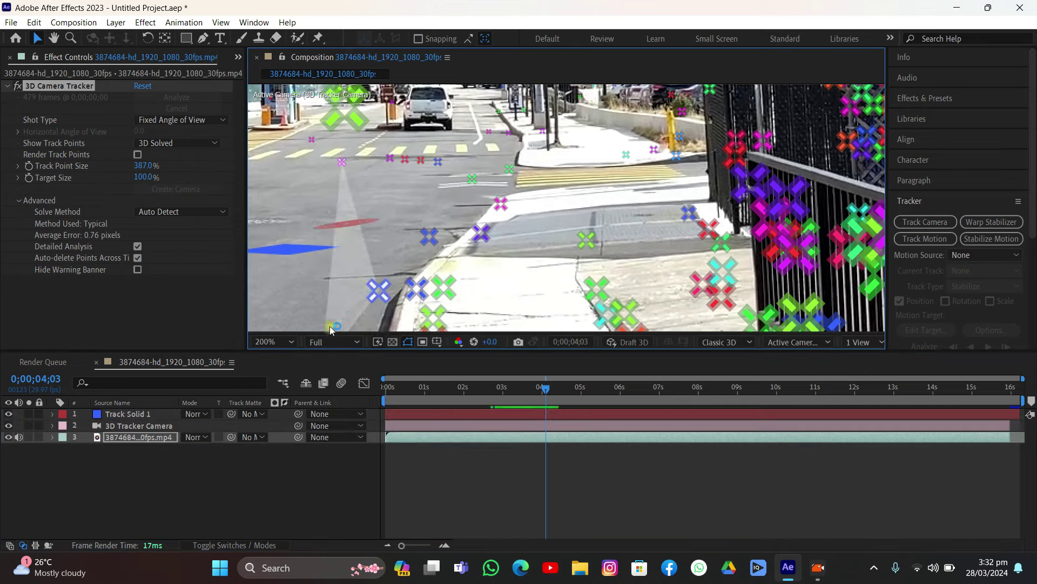
key("space")
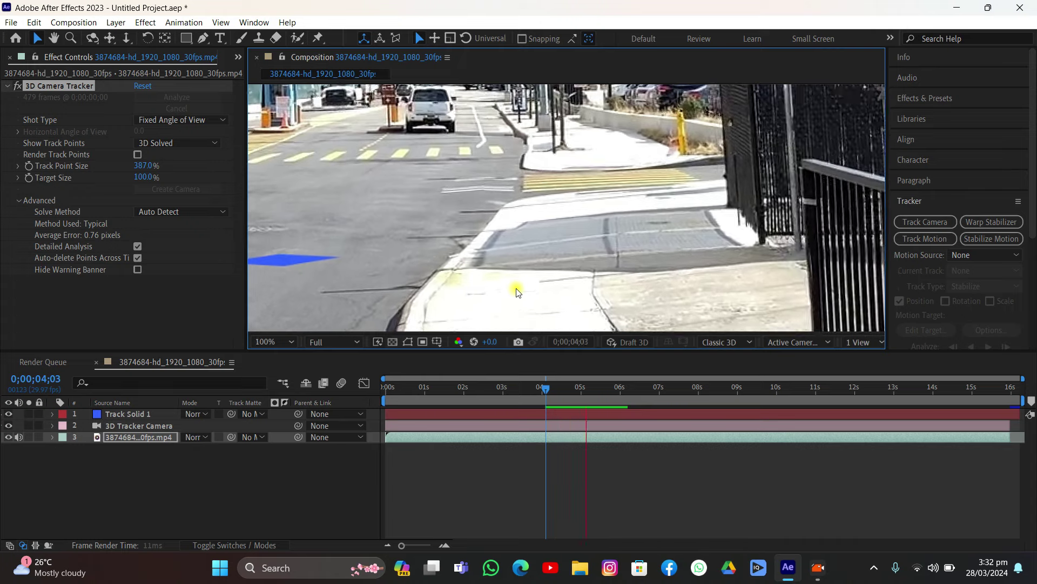
scroll(561, 281, "down", 2)
scroll(611, 263, "up", 3)
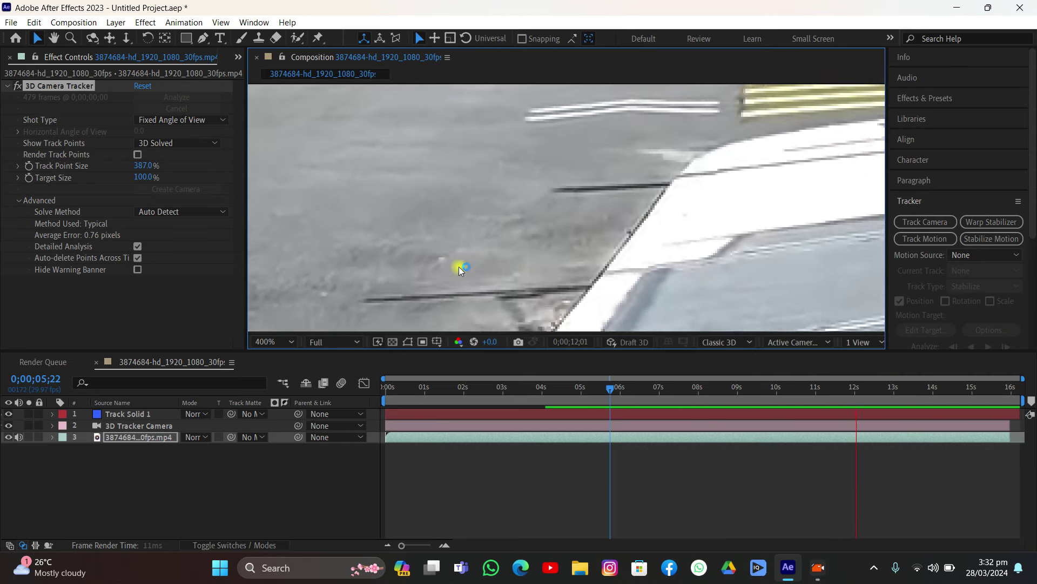
scroll(460, 270, "down", 8)
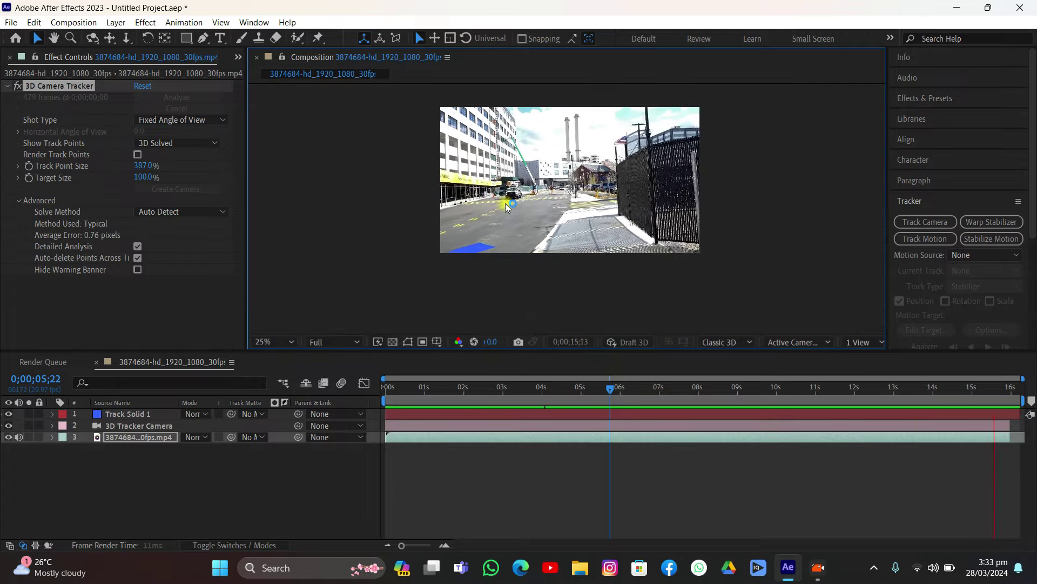
scroll(507, 207, "up", 2)
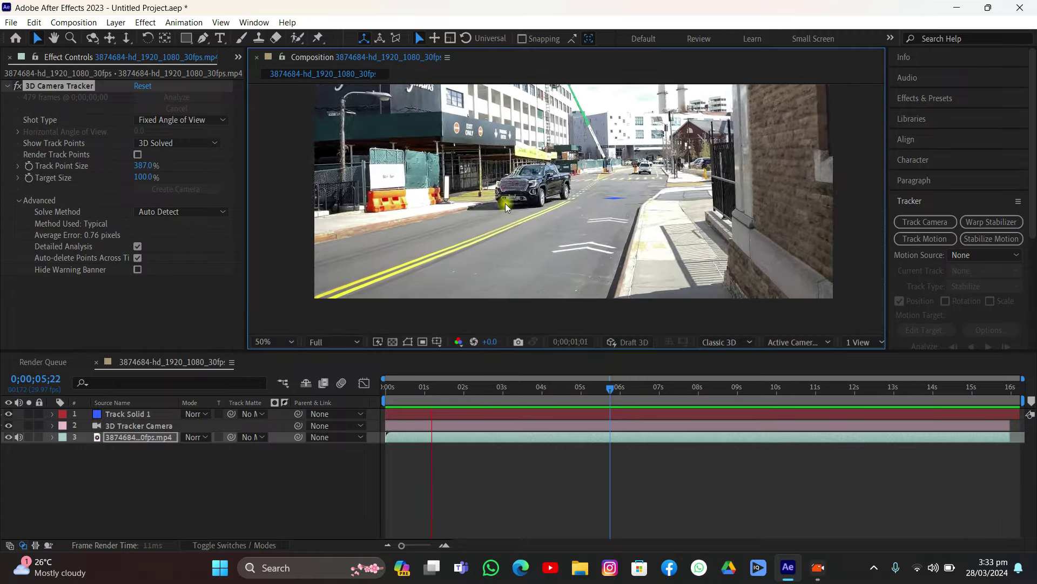
scroll(504, 203, "up", 4)
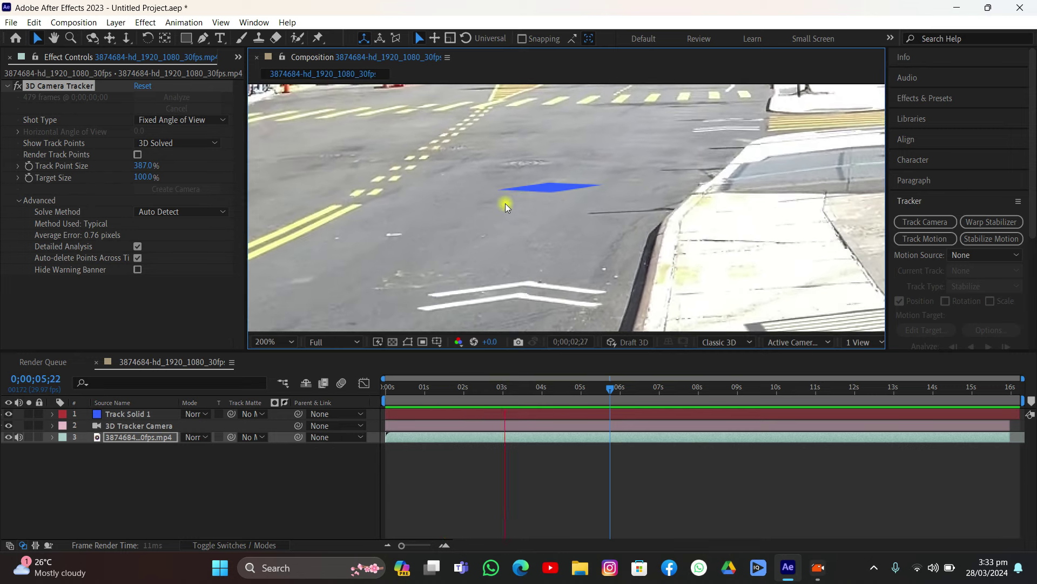
key("space")
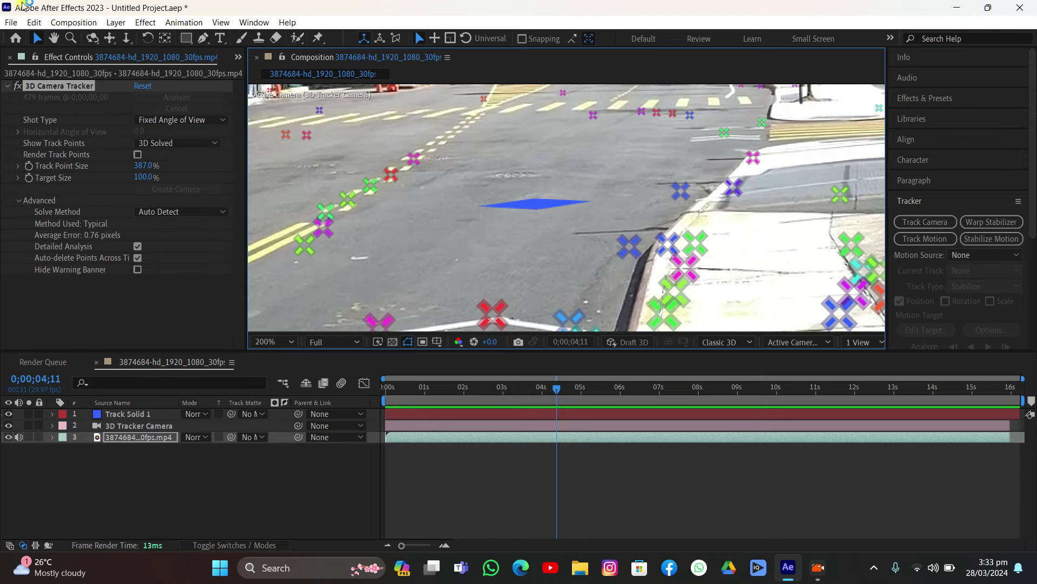
Try the File > Scripts menu, then select the footage, camera and solid layers
left_click(9, 23)
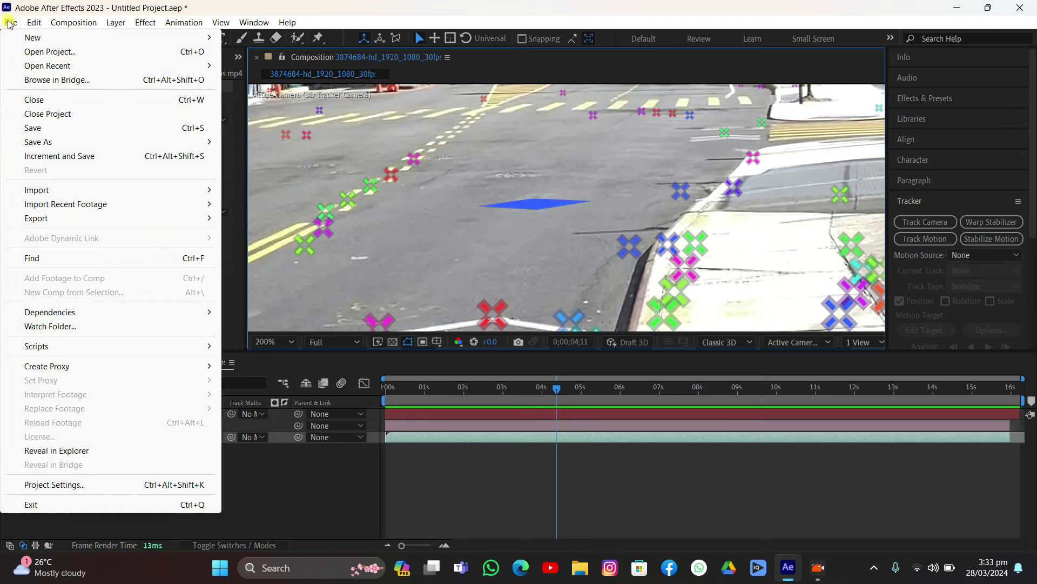
mouse_move(224, 349)
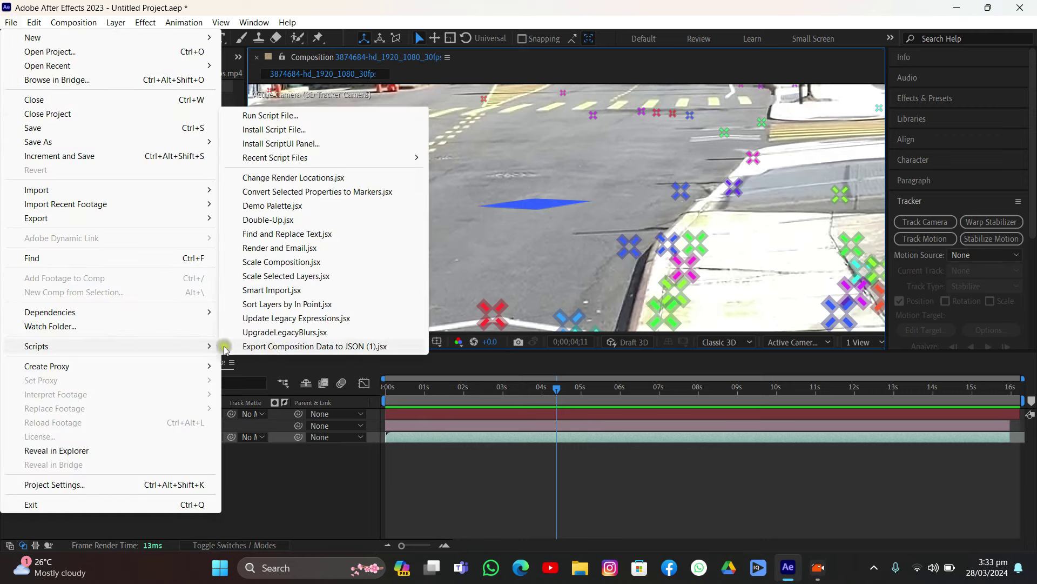
left_click(272, 346)
left_click(272, 347)
left_click(273, 347)
left_click(272, 347)
left_click(273, 347)
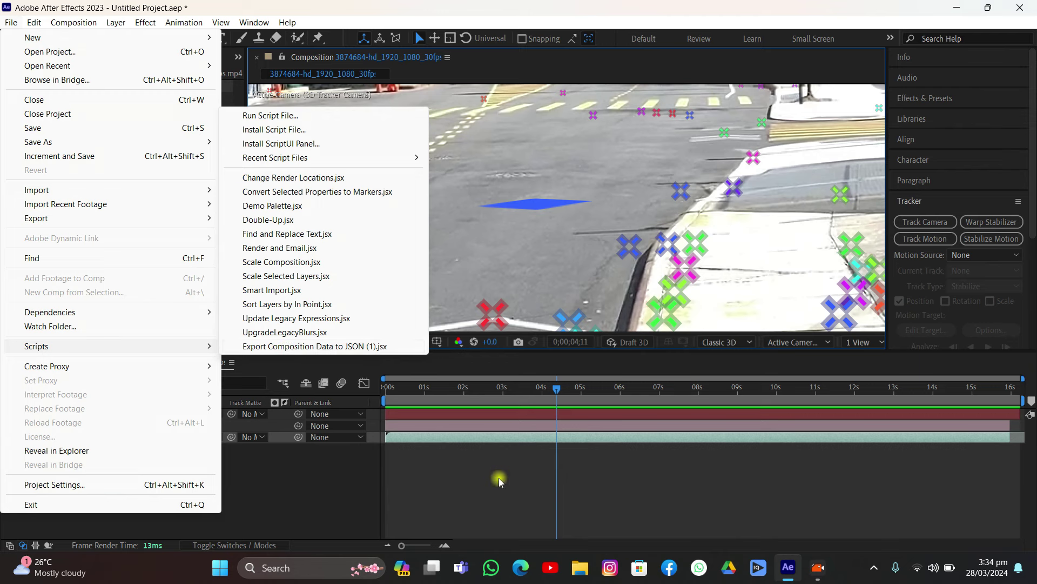
left_click(459, 438)
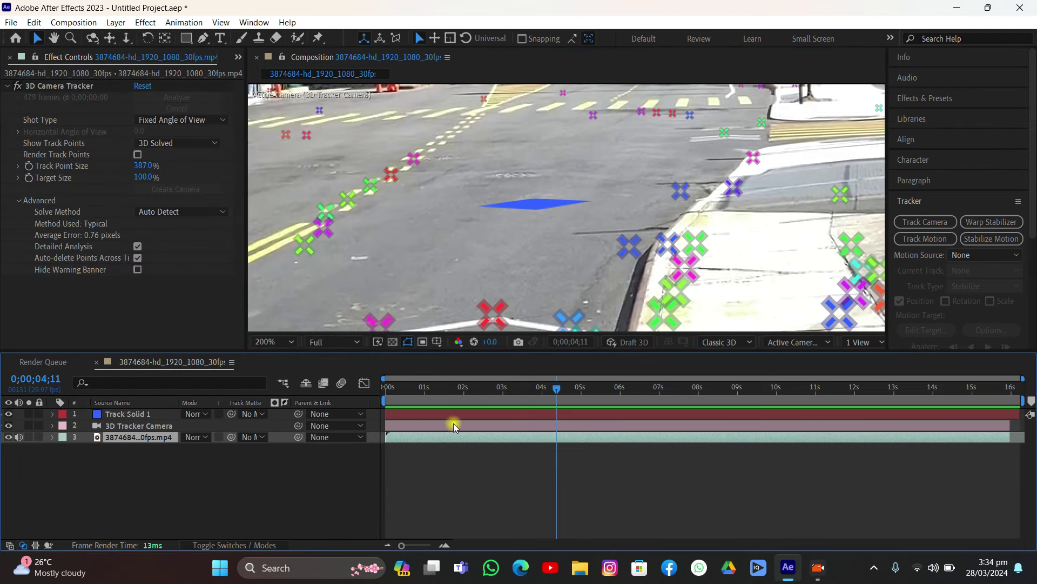
left_click(448, 415, "shift")
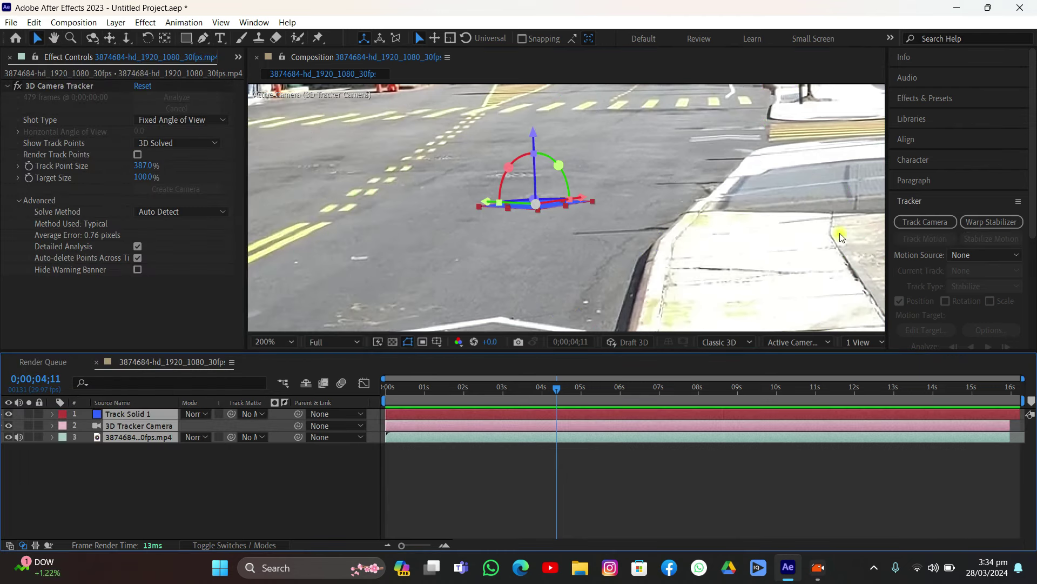
Export the layers with Export Composition Data to JSON as Tracking.json in the 'new' folder
left_click(10, 23)
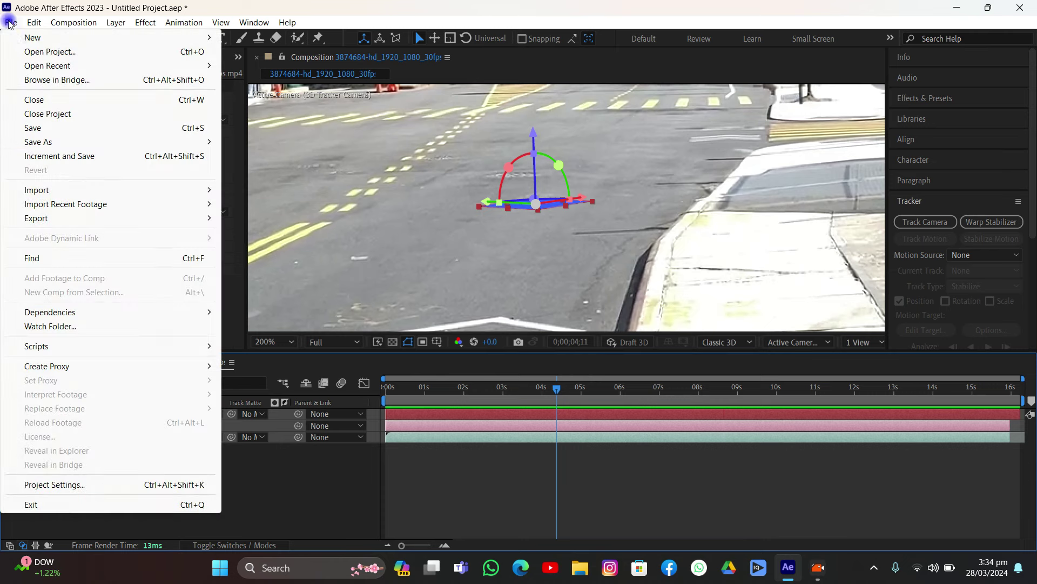
mouse_move(51, 346)
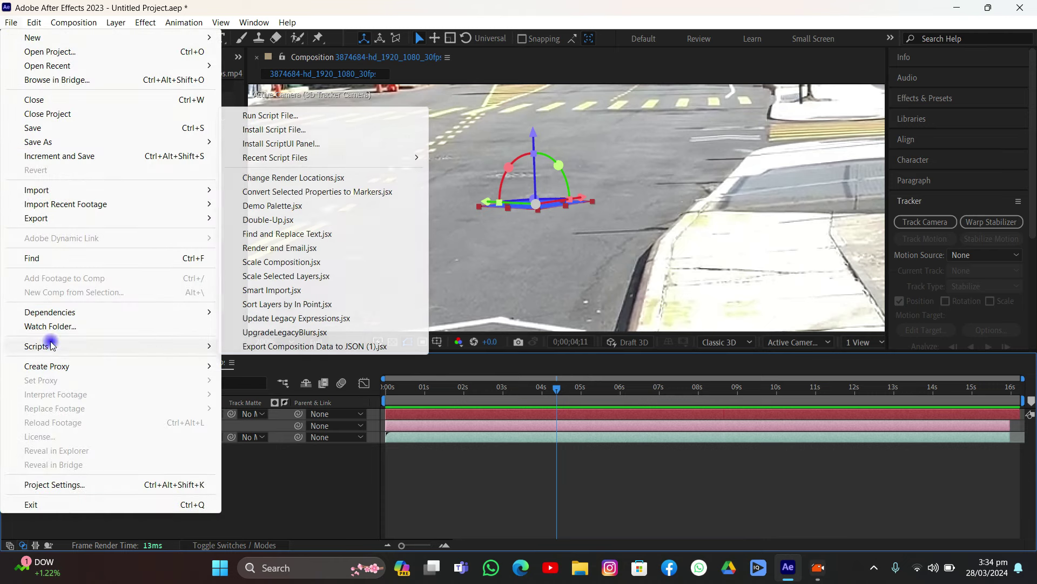
left_click(290, 347)
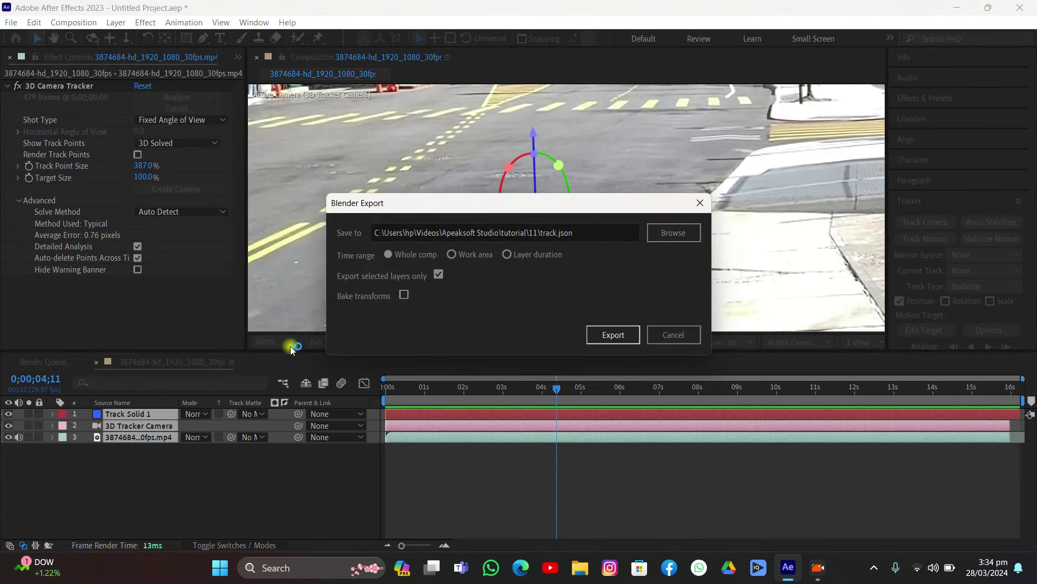
left_click(692, 239)
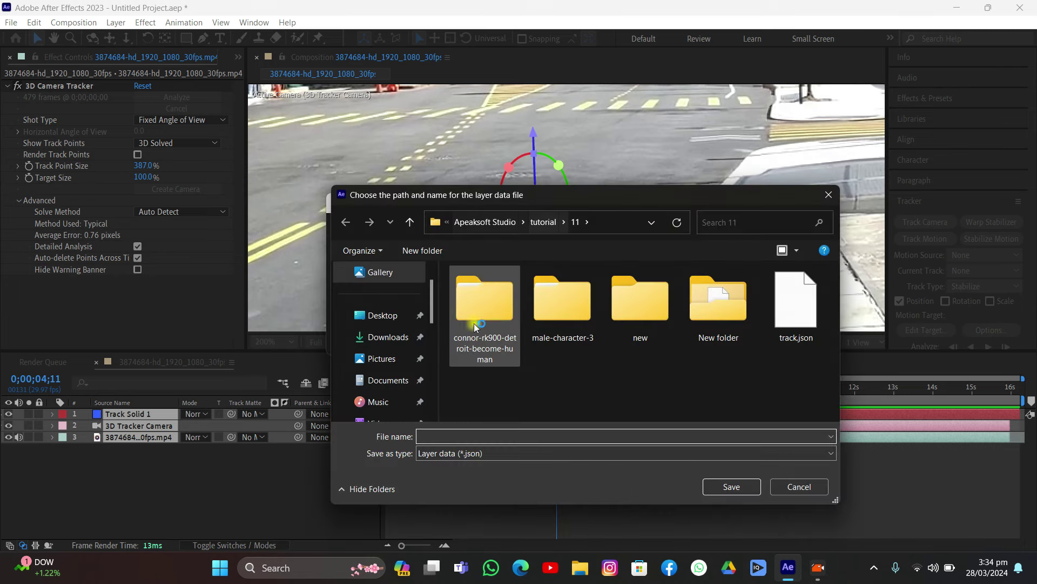
double_click(639, 332)
left_click(473, 433)
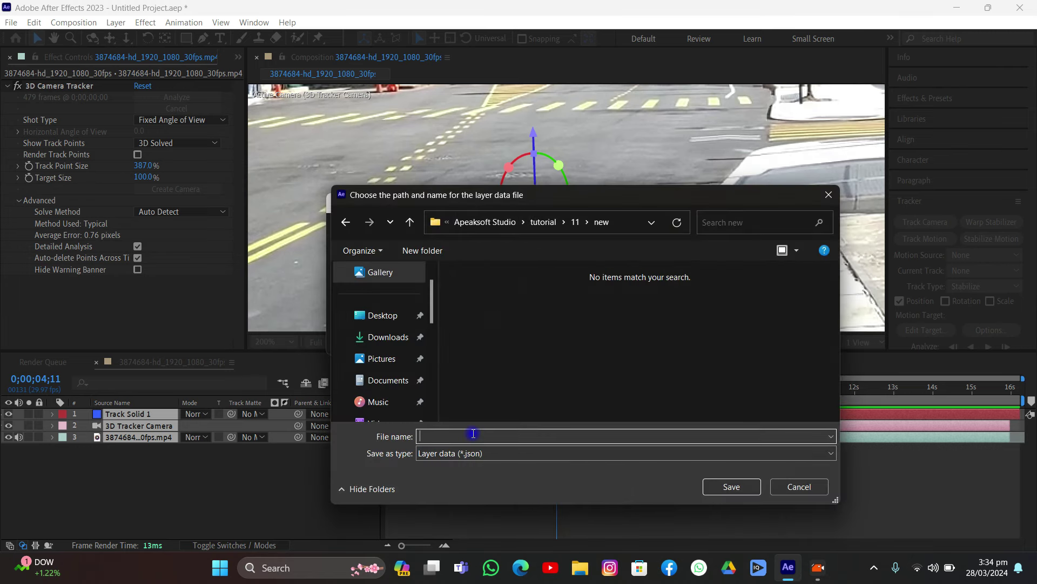
type("Tracking")
key("Return")
left_click(600, 334)
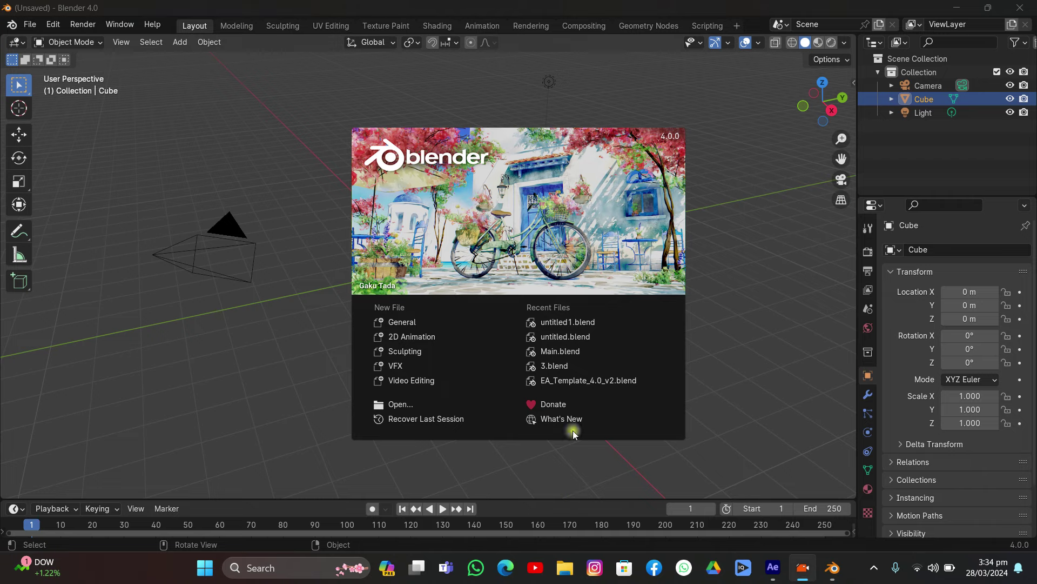
left_click(577, 4)
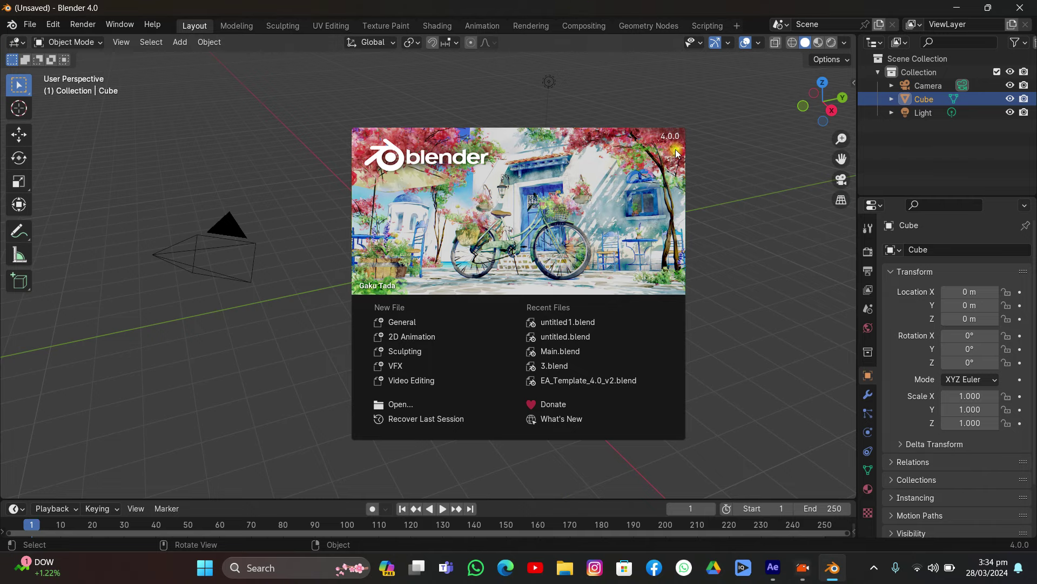
Close the splash screen and delete the default cube, camera and light
left_click(709, 172)
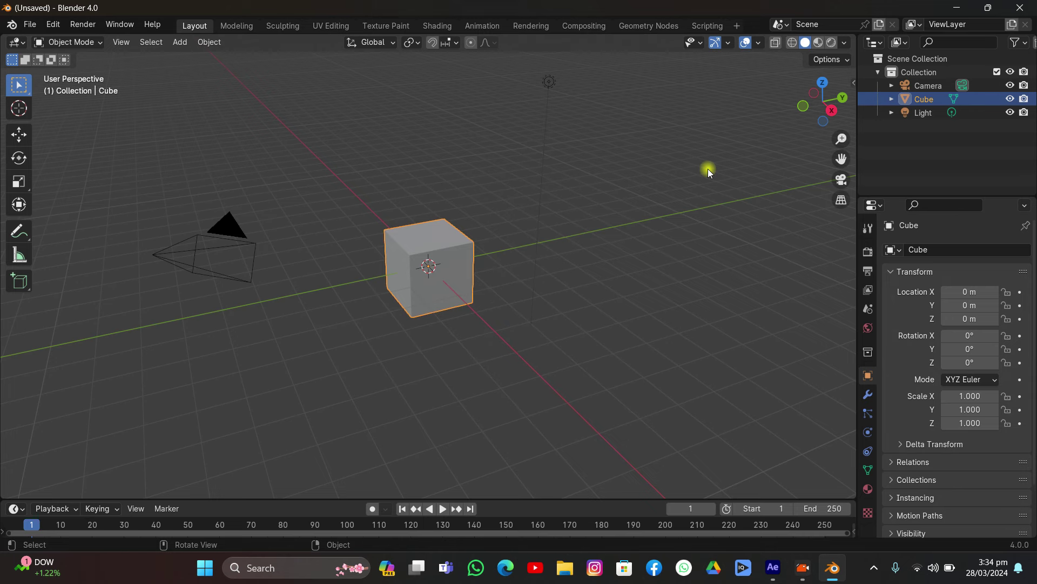
key("a")
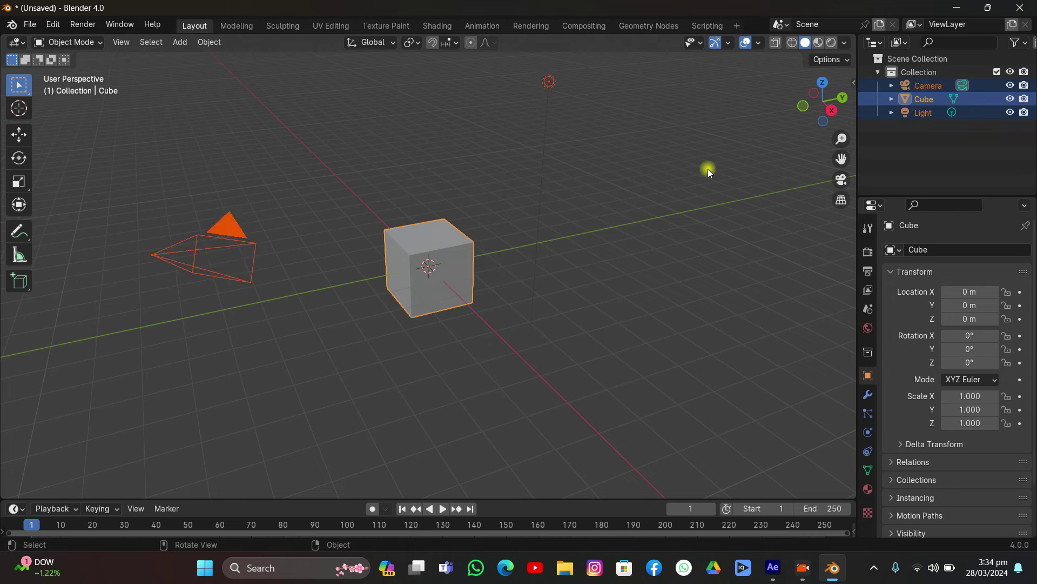
key("x")
left_click(710, 171)
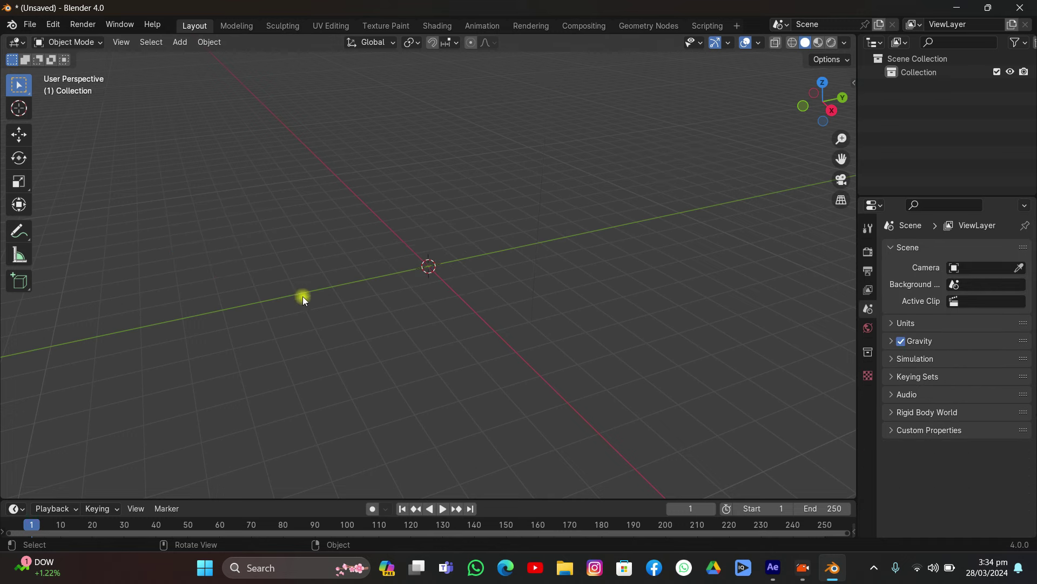
Look for the After Effects composition data (.json) importer under File > Import
left_click(25, 26)
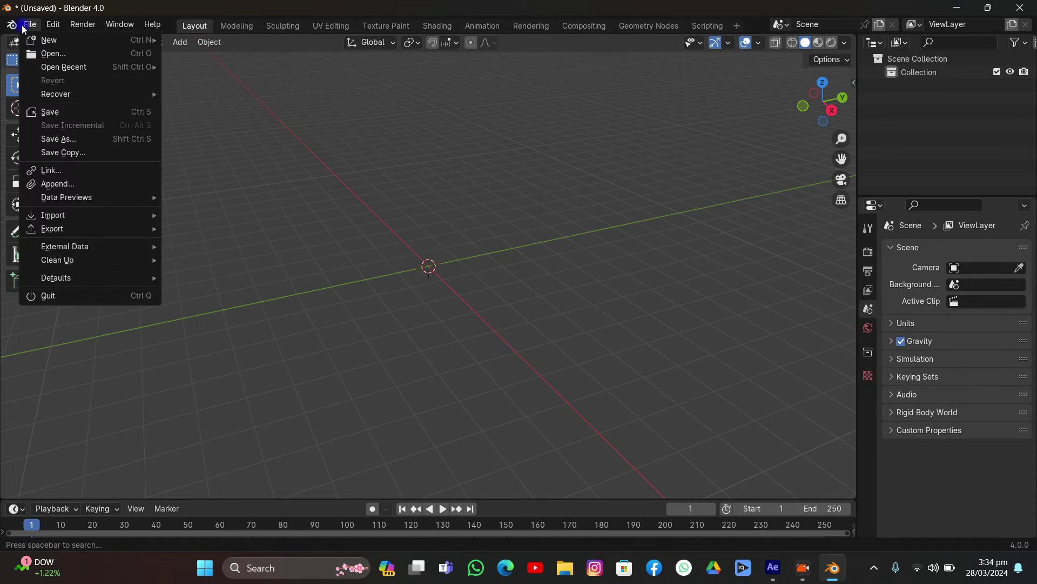
mouse_move(54, 215)
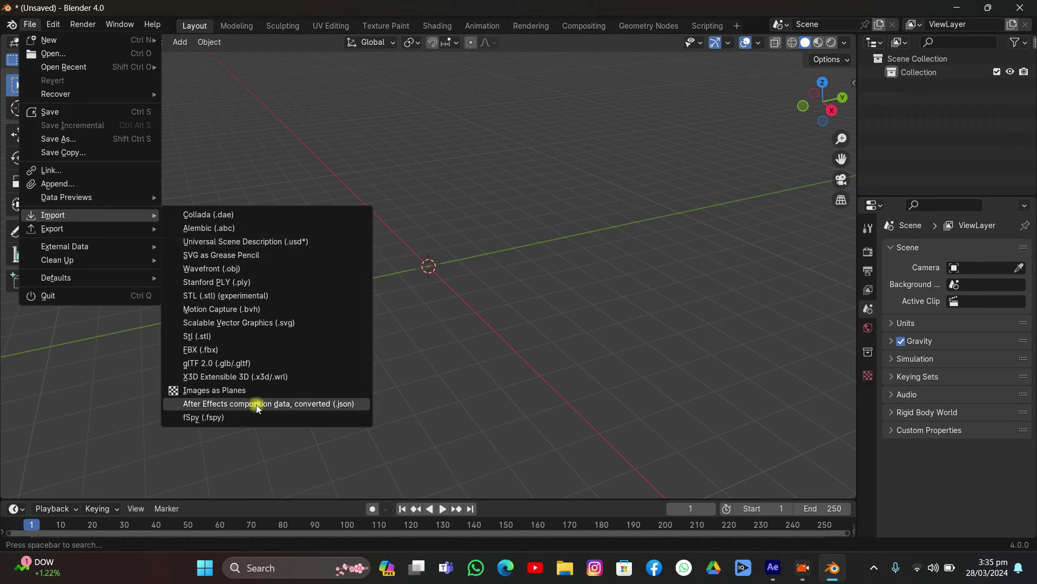
left_click(221, 405)
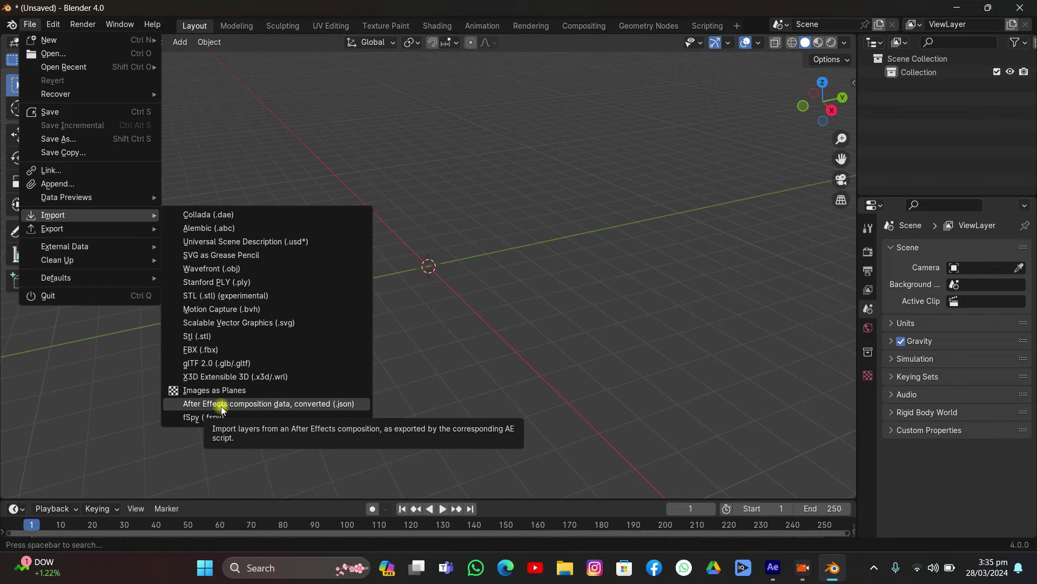
Open the Add-ons list in Preferences, starting and then cancelling an install from file
left_click(53, 25)
left_click(70, 197)
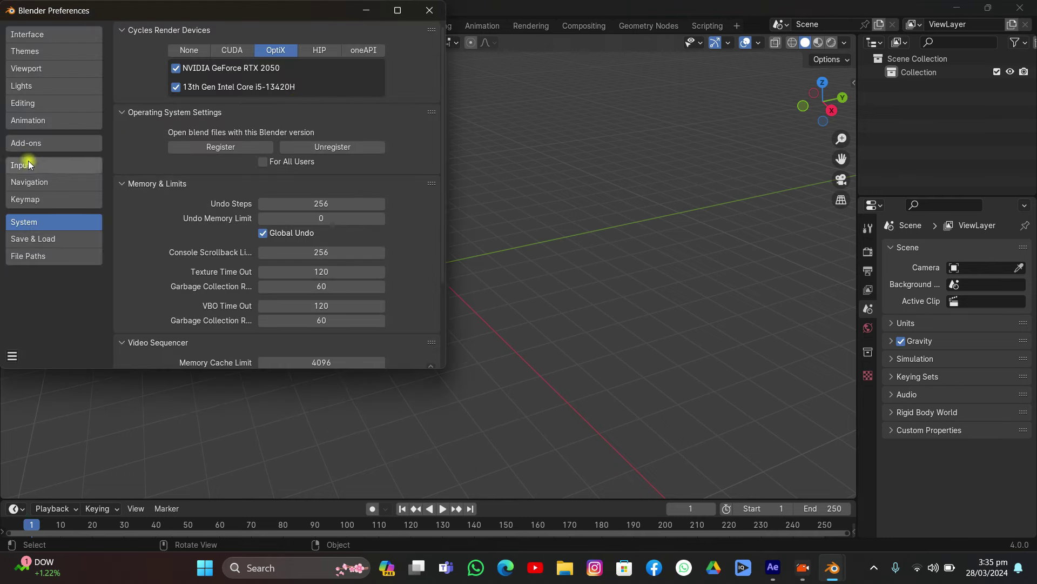
left_click(19, 142)
left_click(350, 31)
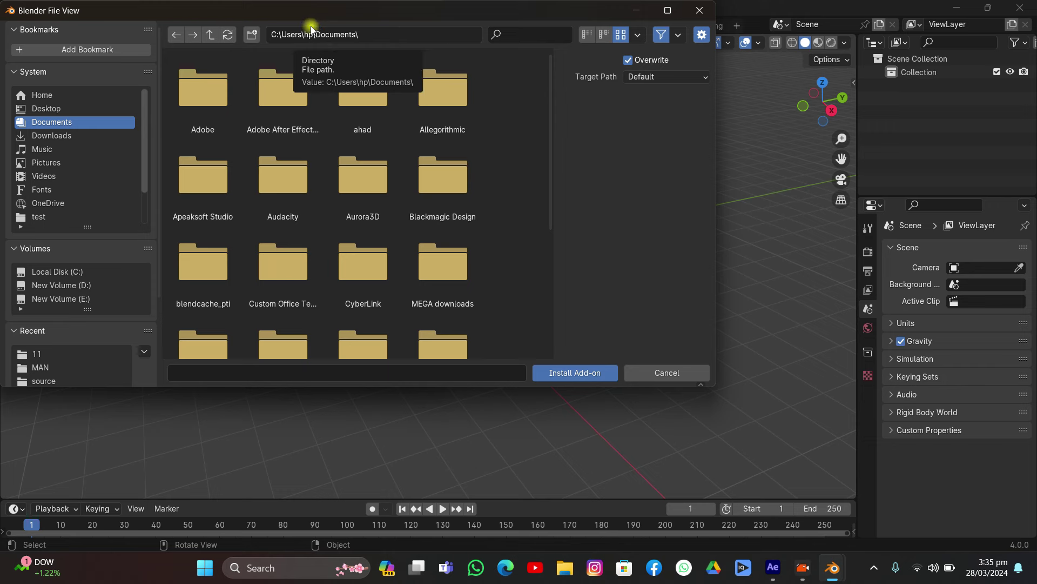
left_click(635, 375)
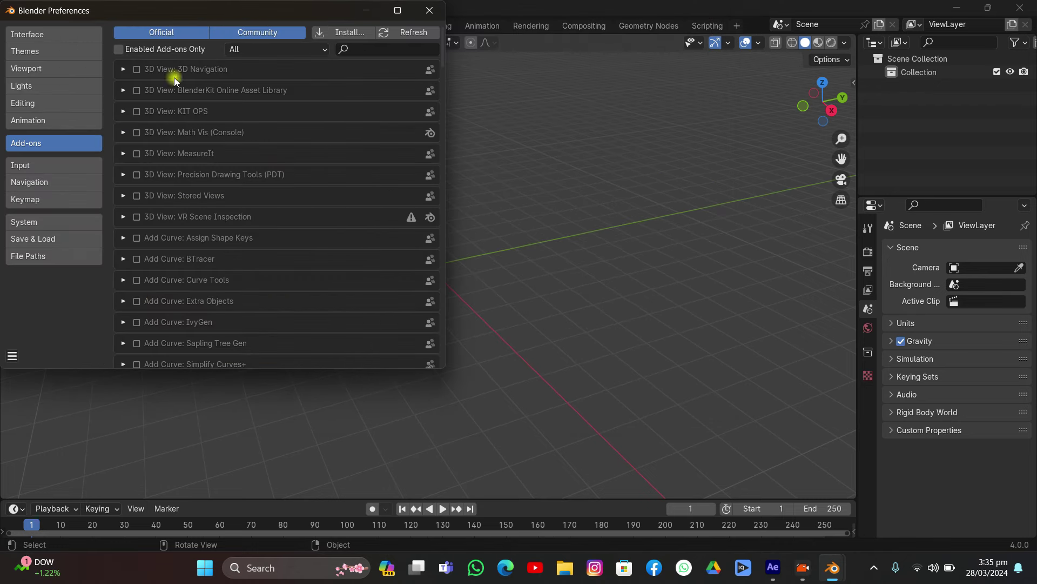
Search 'afte', enable Import-Export: Import After Effects Composition, and close Preferences
left_click(383, 45)
type("afte")
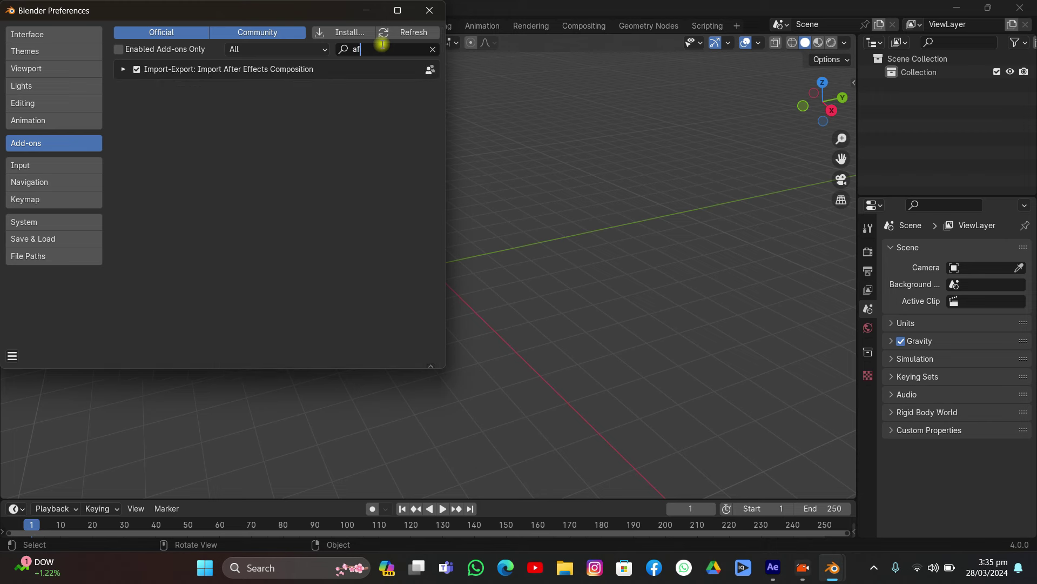
left_click(137, 70)
left_click(429, 10)
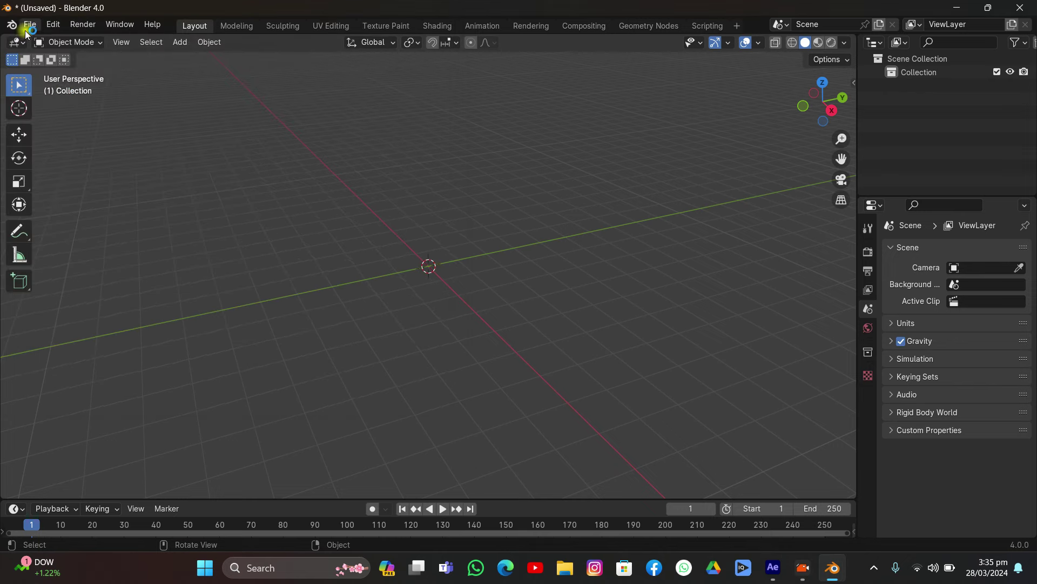
left_click(28, 27)
Import Tracking.json from tutorial\11\new as After Effects composition data, then select the tracker camera
mouse_move(41, 215)
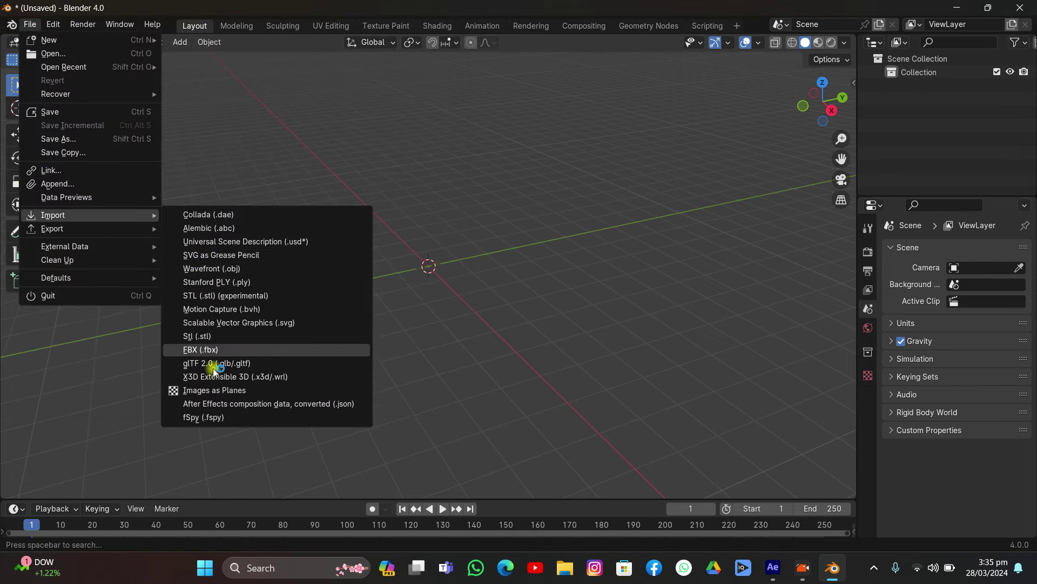
left_click(219, 404)
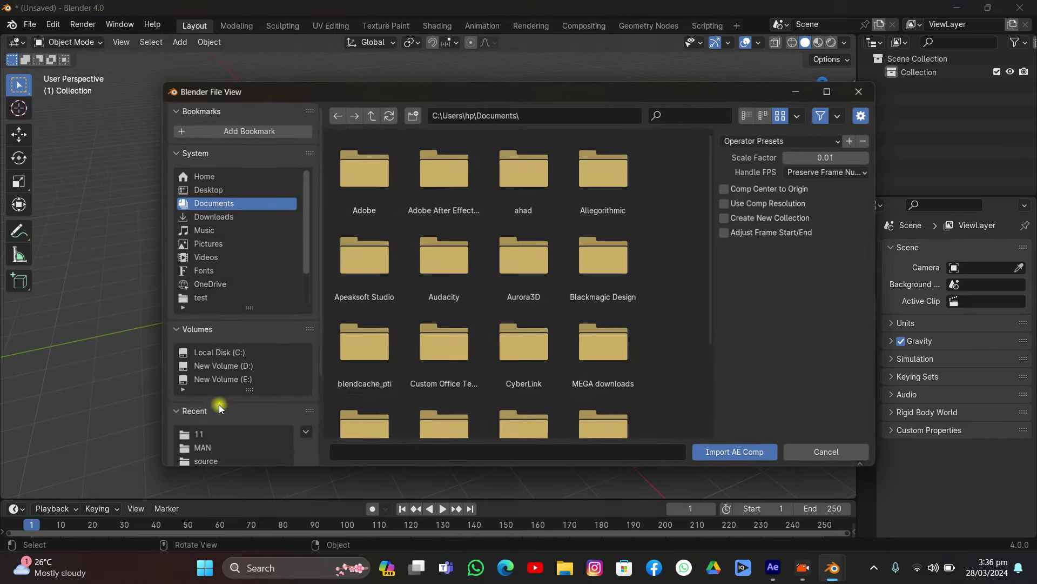
scroll(249, 259, "down", 3)
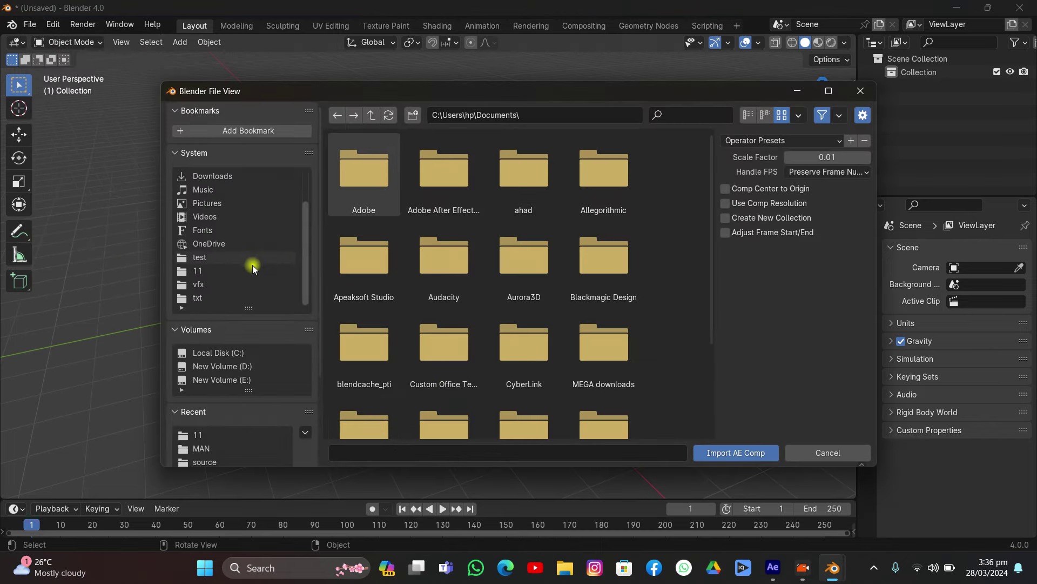
left_click(216, 273)
left_click(581, 193)
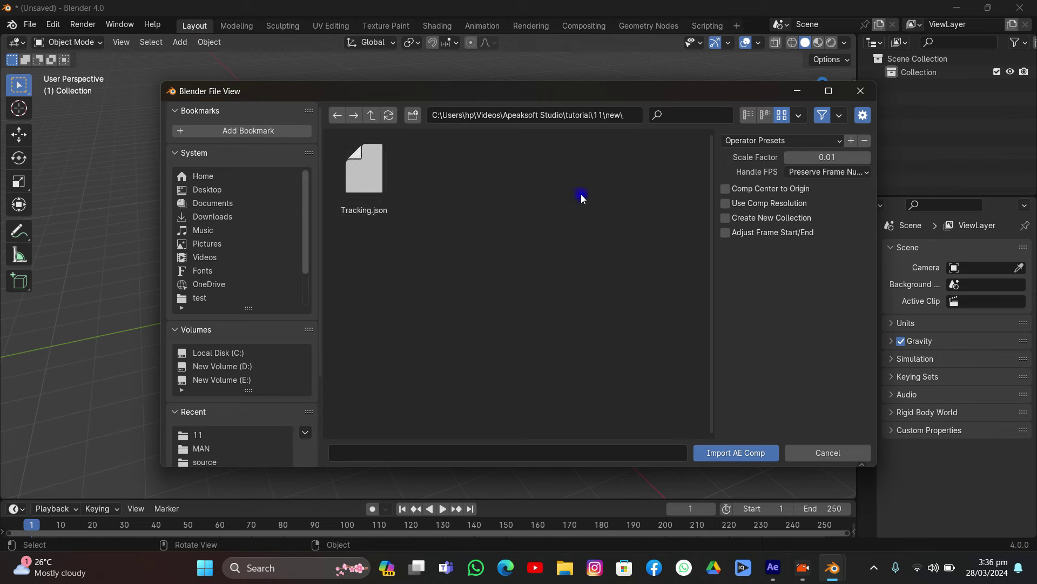
left_click(384, 195)
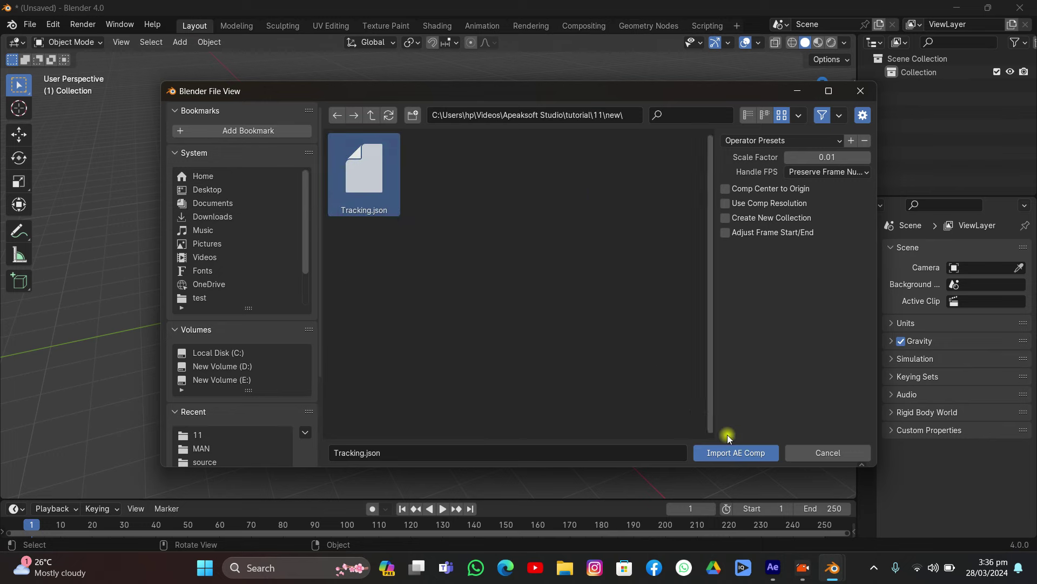
left_click(743, 452)
middle_click_drag(346, 255, 387, 380)
left_click(381, 418)
Delete the imported video plane from the scene
left_click(511, 335)
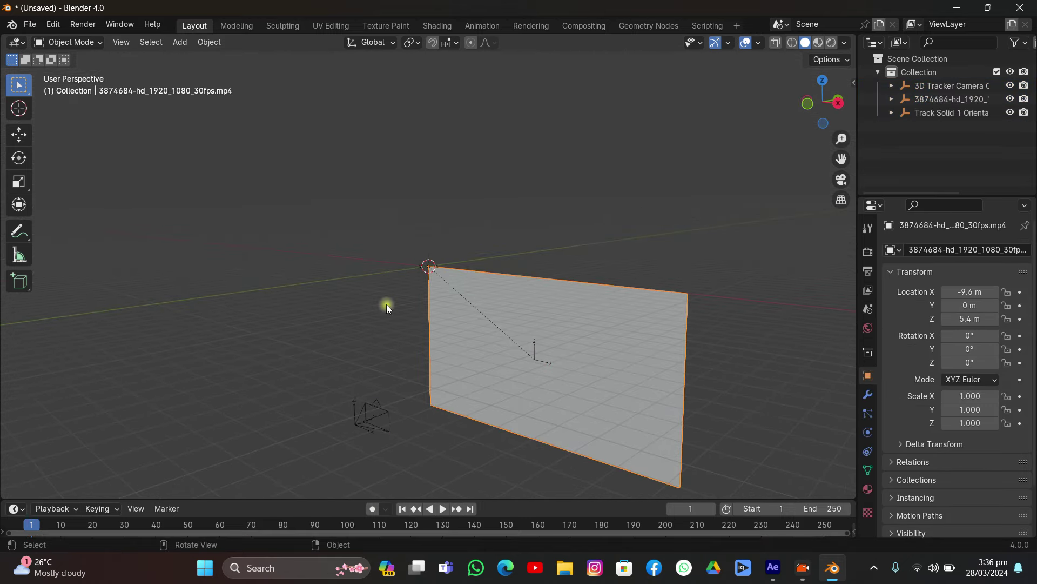
middle_click_drag(387, 303, 514, 304)
left_click(384, 157)
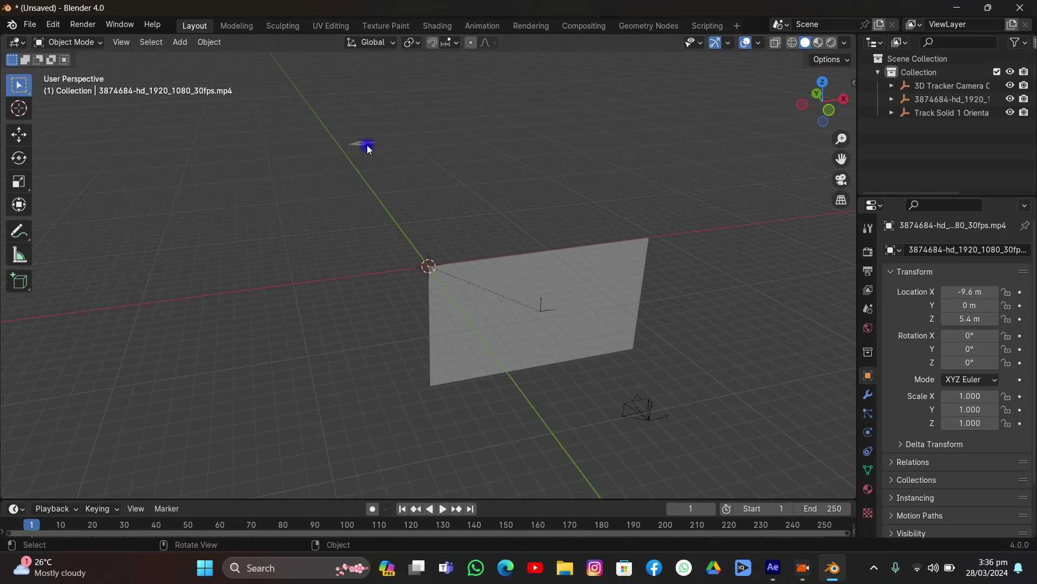
left_click(362, 144)
left_click(541, 249)
left_click(543, 253)
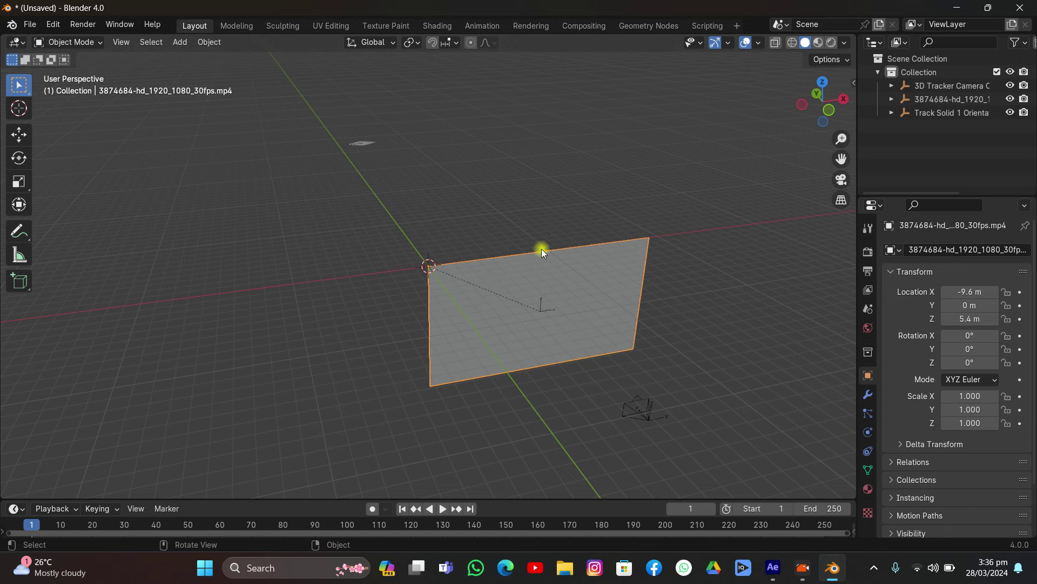
left_click(517, 493)
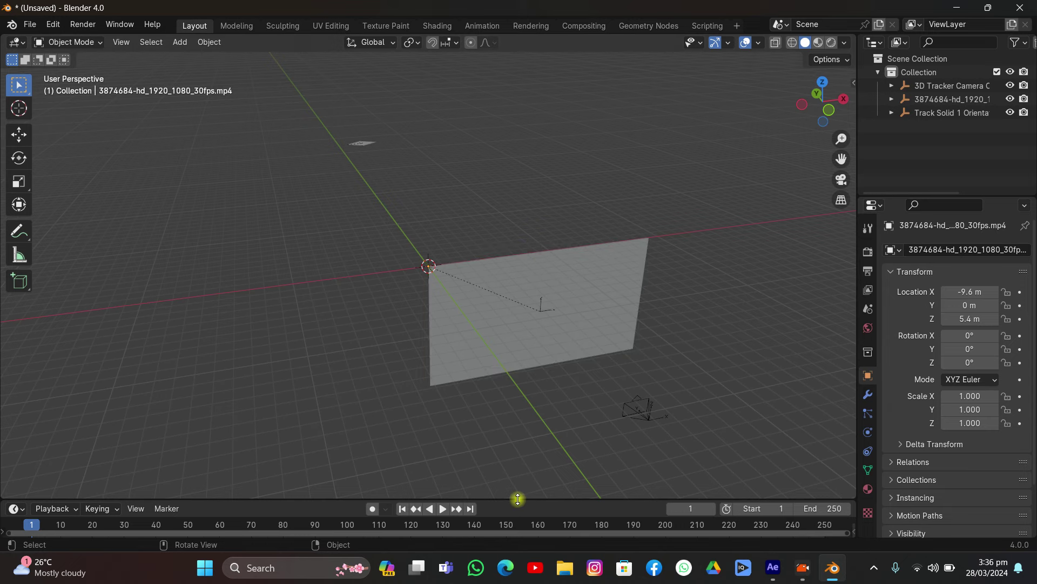
left_click_drag(518, 500, 503, 439)
left_click(504, 327)
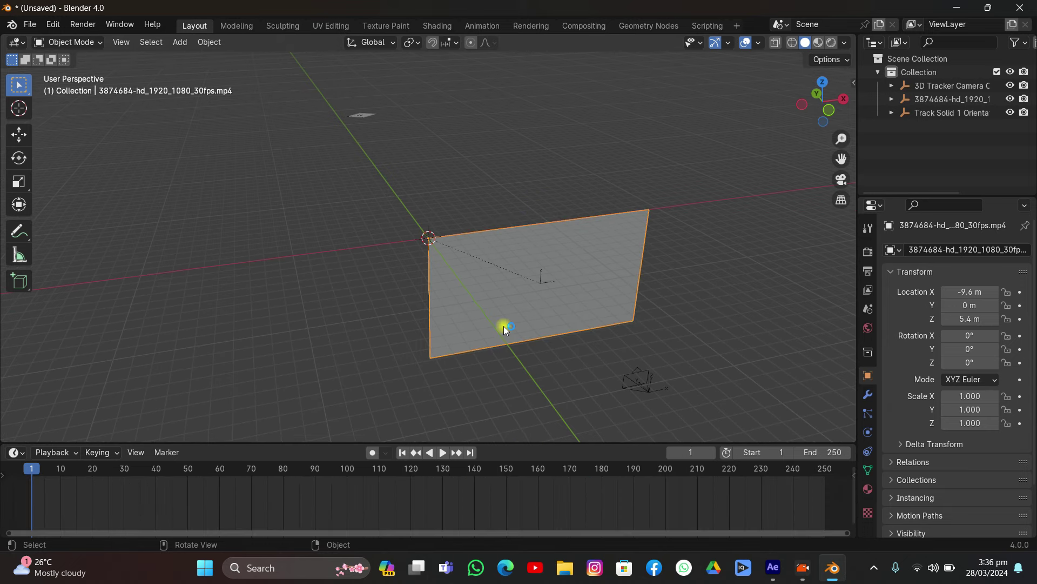
key("x")
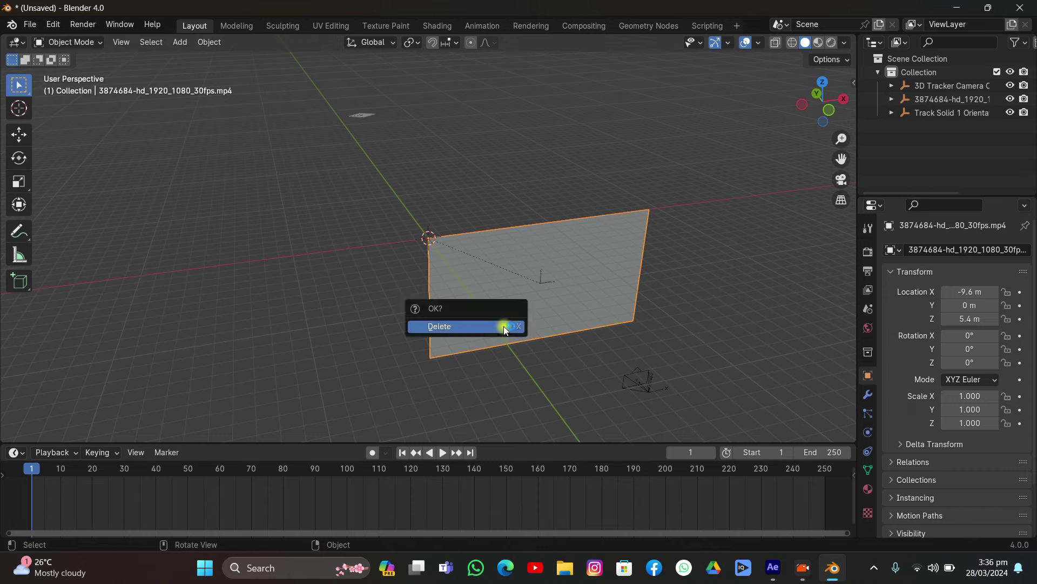
left_click(503, 325)
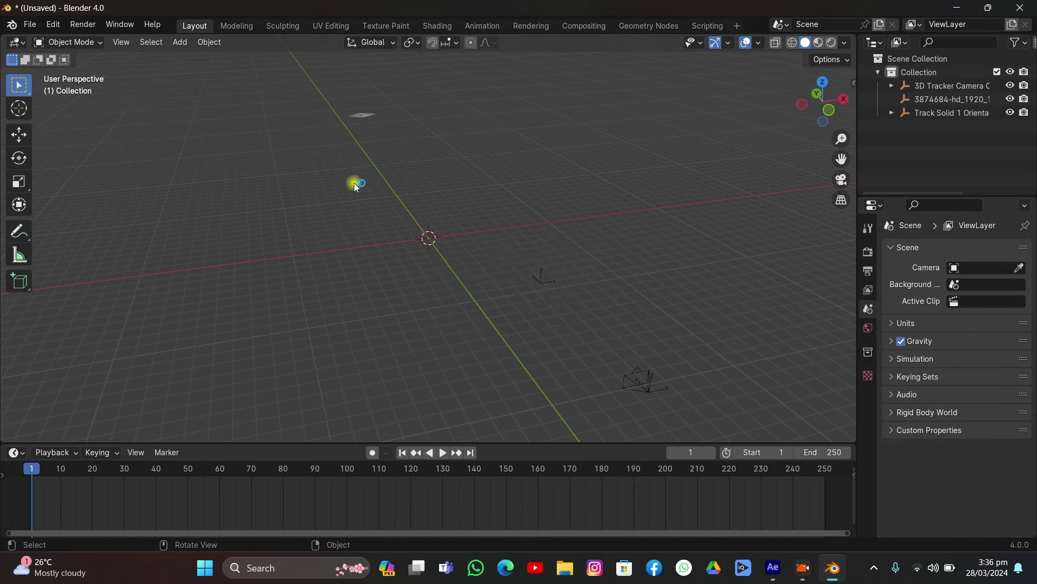
Select all objects, shift their keyframes from frame 0 to frame 1, and show the output settings
left_click(373, 115)
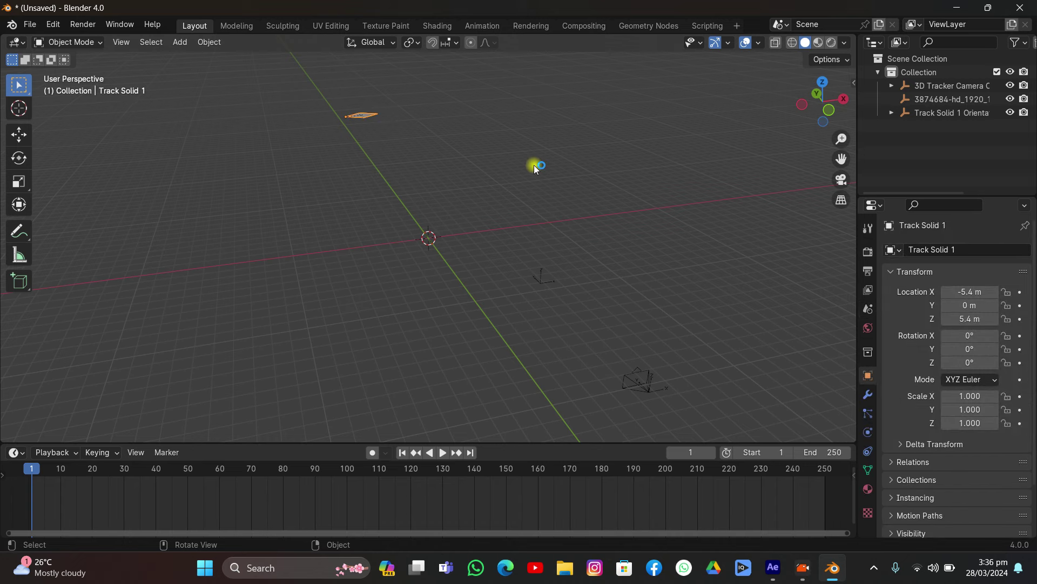
key("a")
scroll(317, 494, "up", 3)
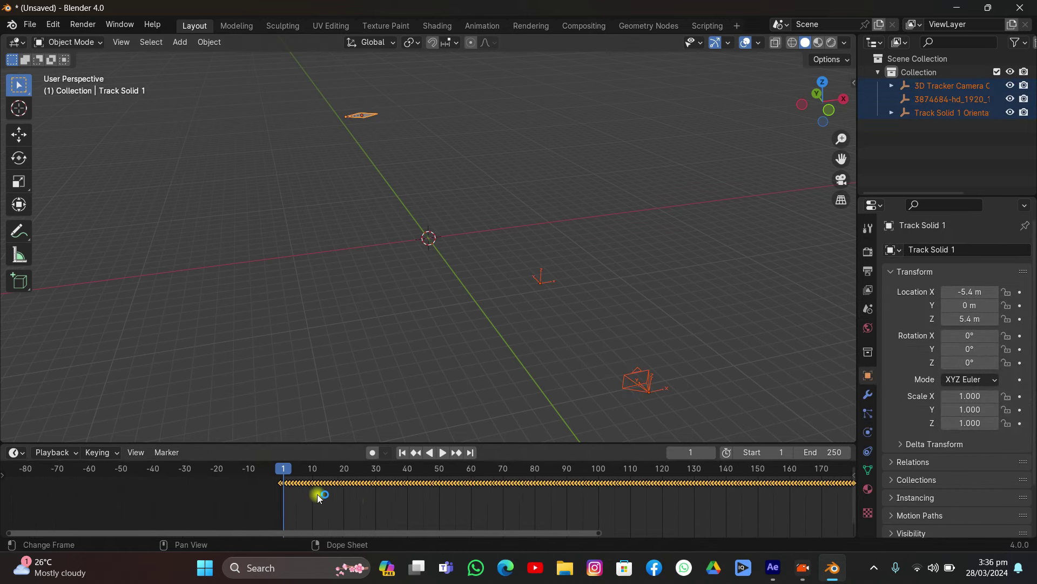
mouse_move(317, 494)
middle_mouse_down()
mouse_move(196, 493)
mouse_move(301, 494)
middle_mouse_up()
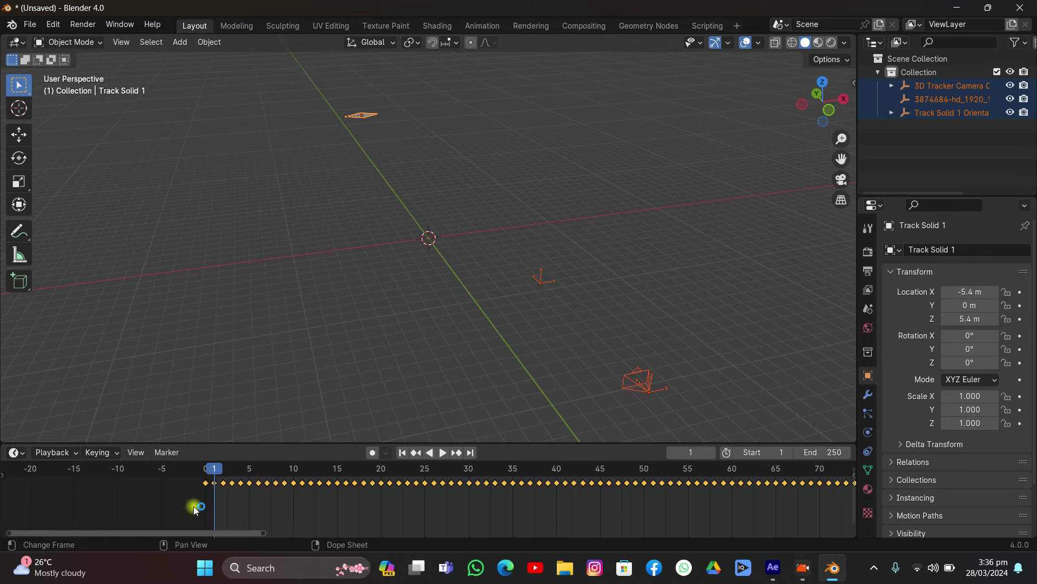
left_click(203, 489)
left_click_drag(203, 488, 216, 489)
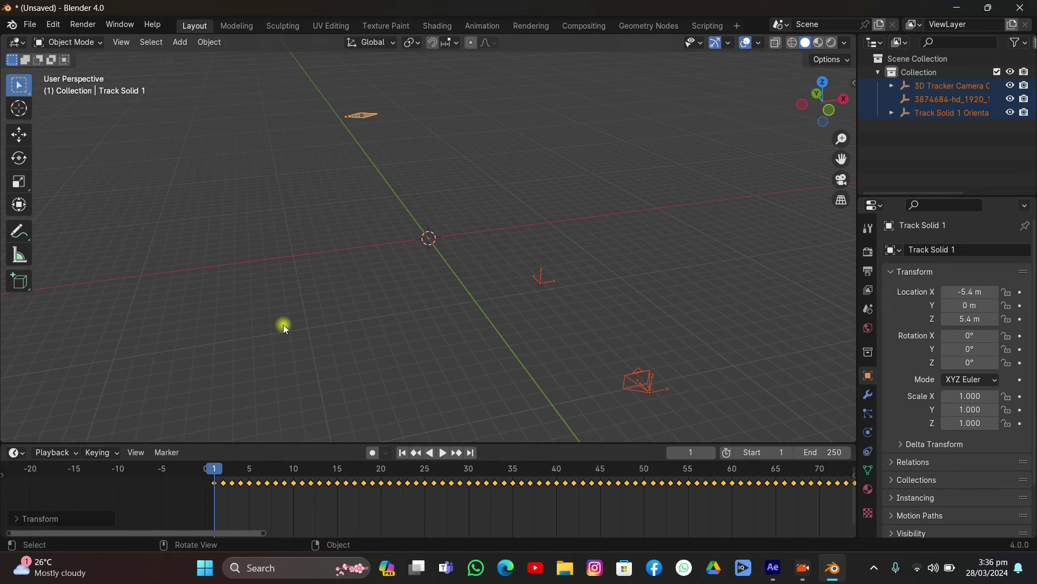
left_click(651, 287)
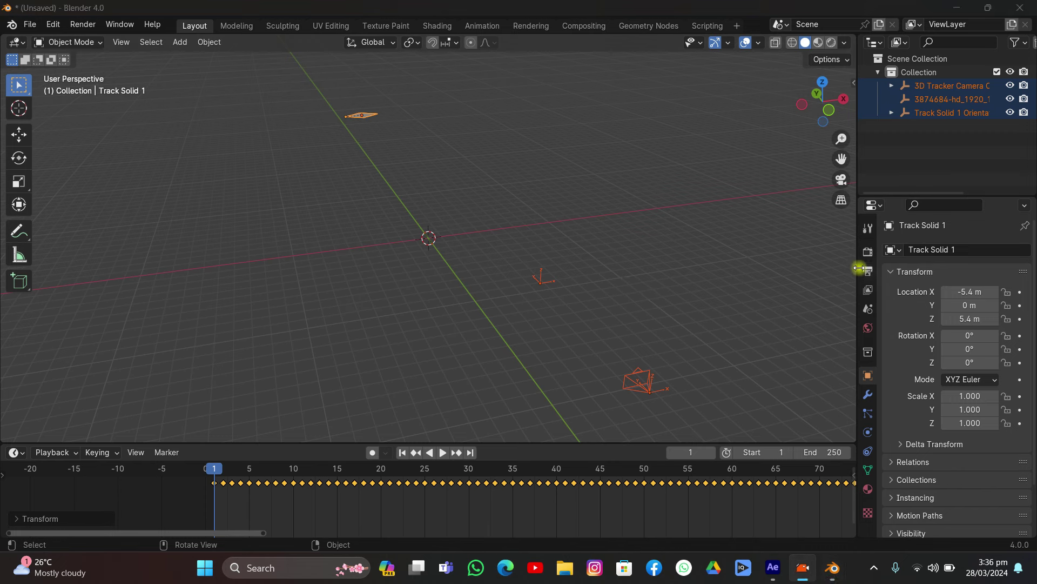
left_click(870, 310)
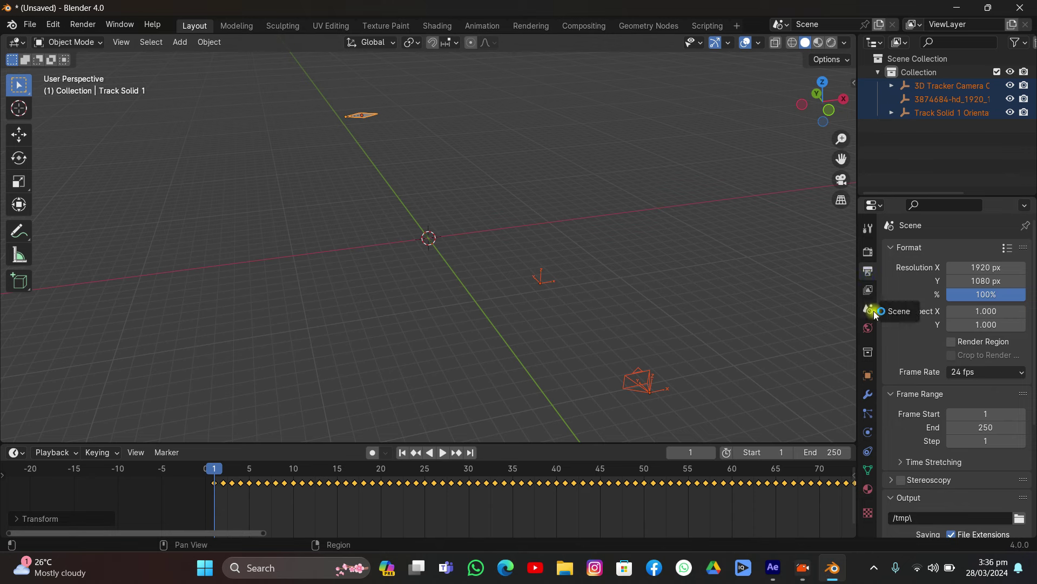
Change the frame rate to 29.97 fps and deselect all objects
left_click(958, 372)
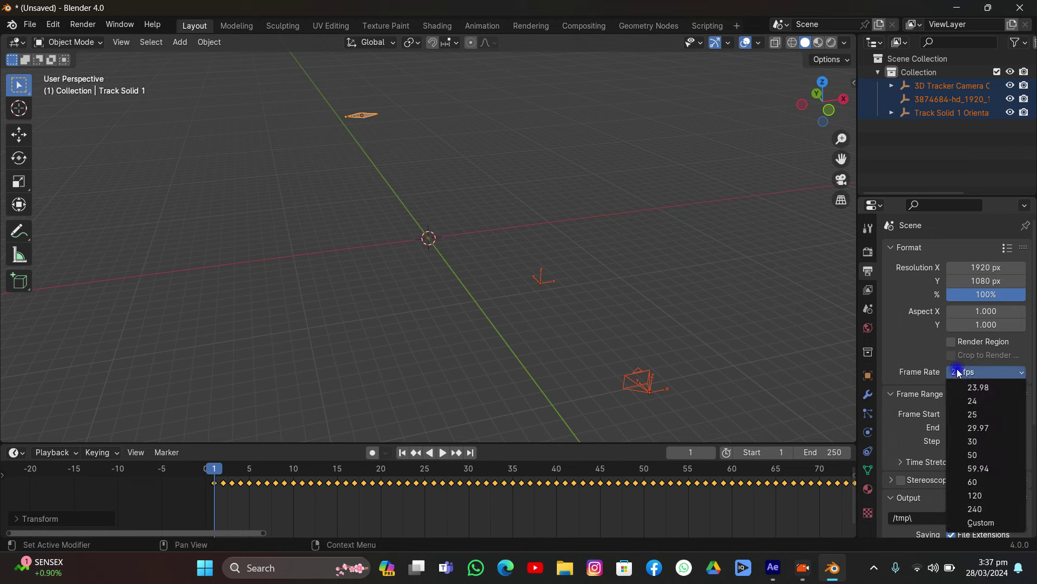
left_click(983, 428)
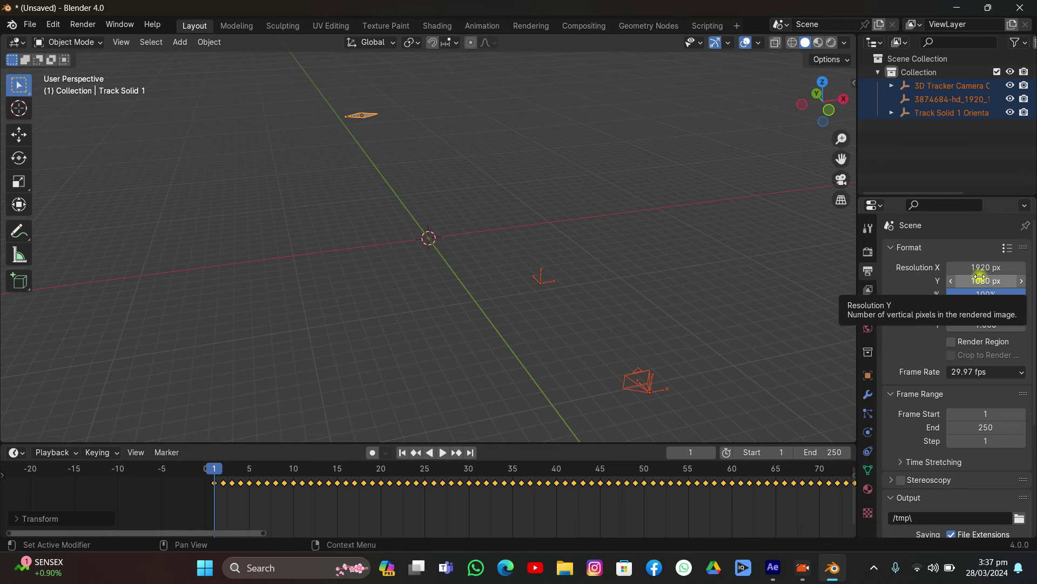
left_click(798, 202)
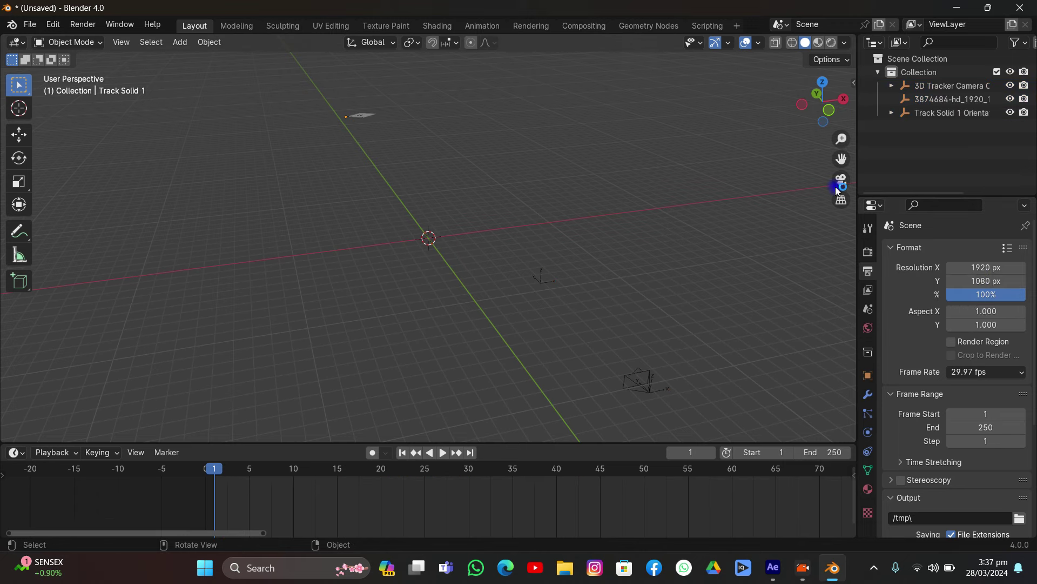
Look through the 3D Tracker Camera, enable its Background Images and add an empty image entry
left_click(842, 180)
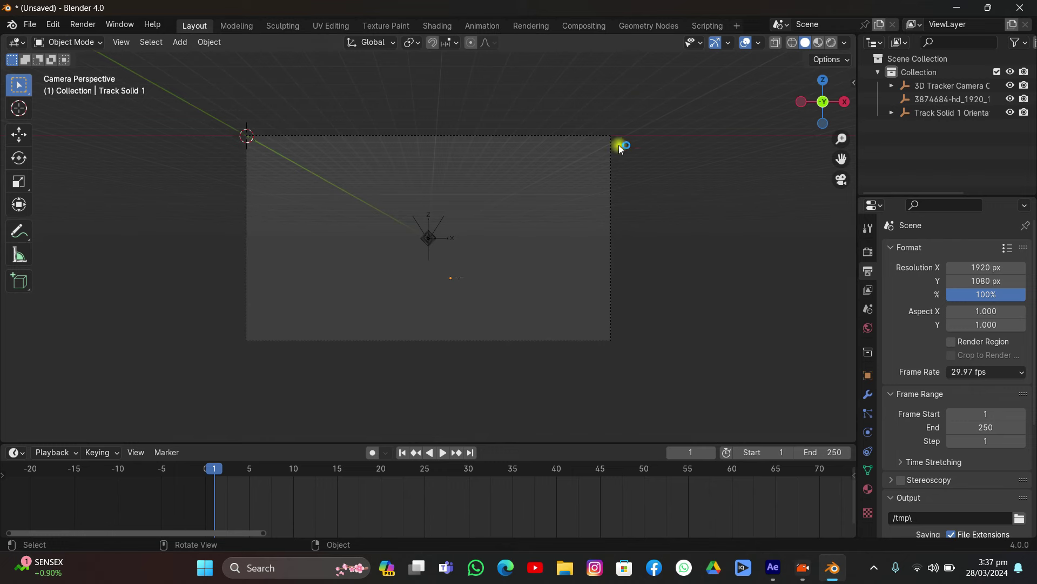
left_click(568, 138)
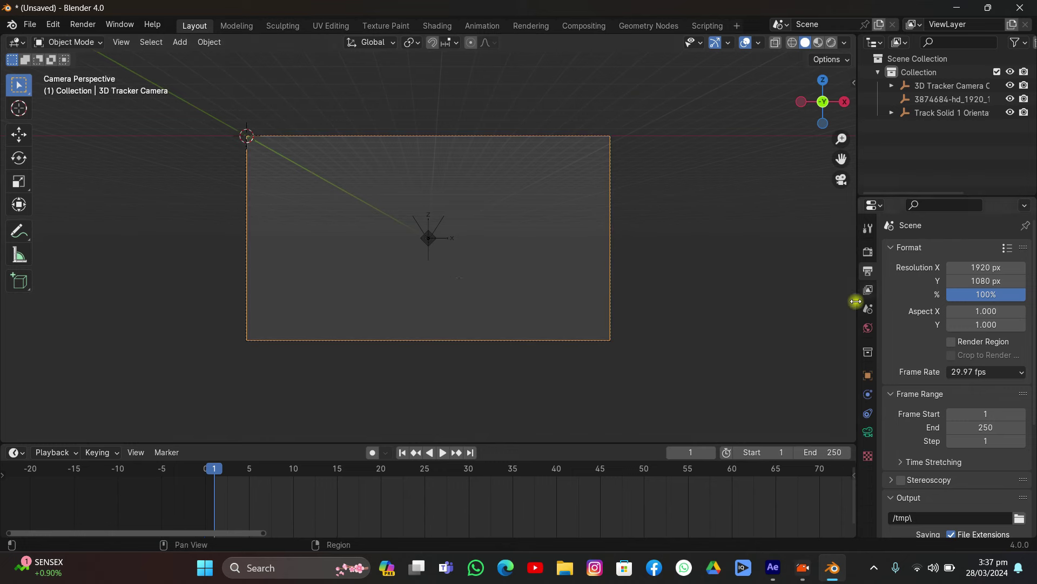
left_click(871, 431)
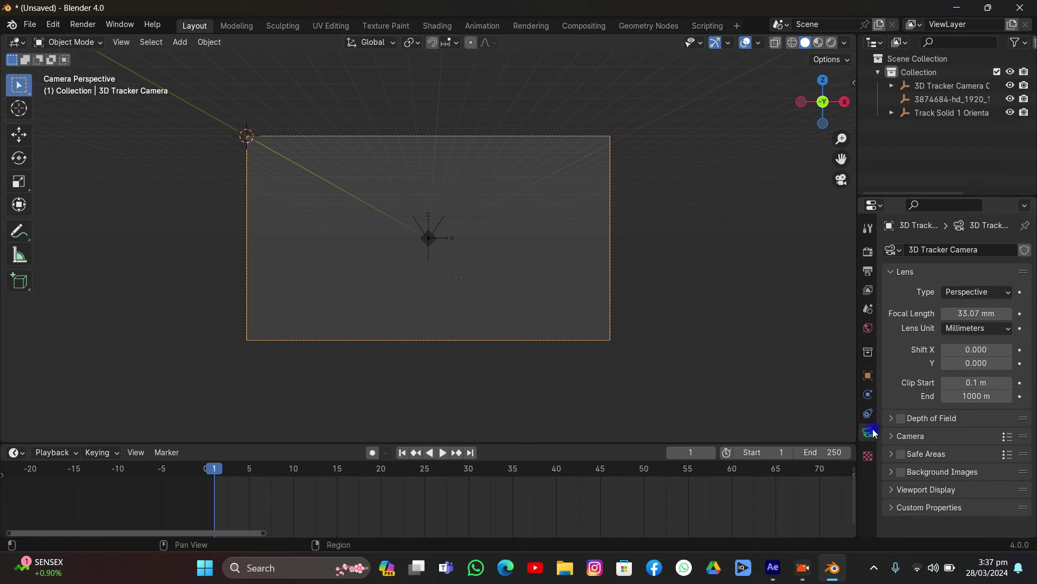
left_click(900, 472)
left_click(892, 472)
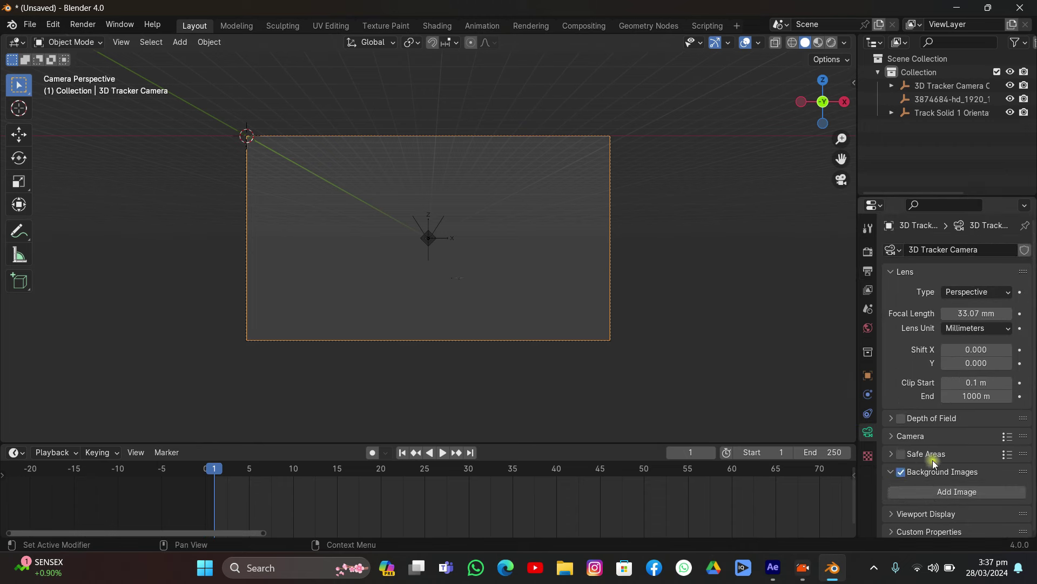
left_click(943, 489)
Set the background source to Movie Clip and load 3874684-hd_1920_1080_30fps.mp4 from Apeaksoft Studio\tutorial\11
left_click(1004, 527)
scroll(993, 448, "down", 5)
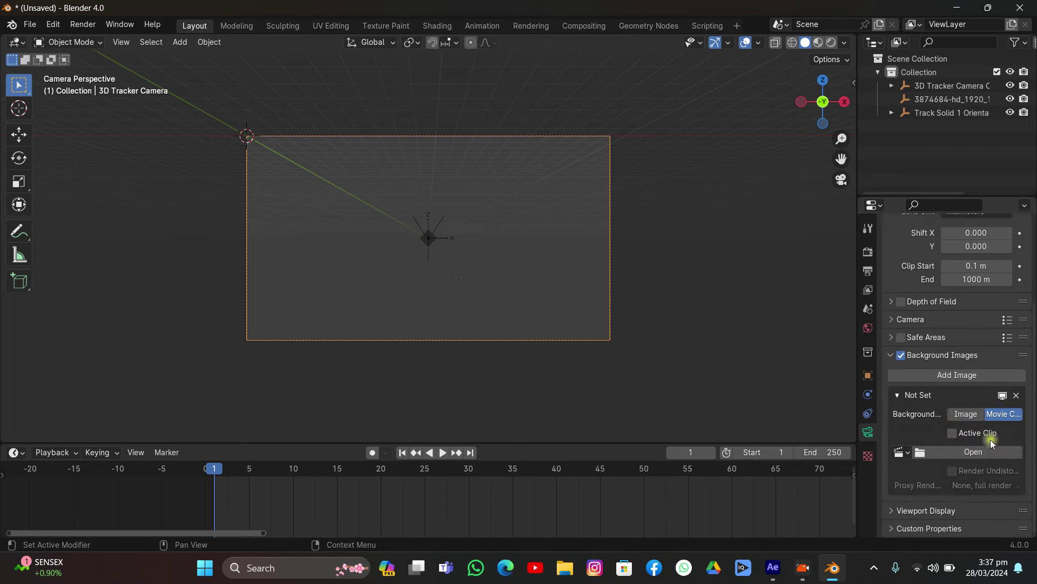
left_click(991, 458)
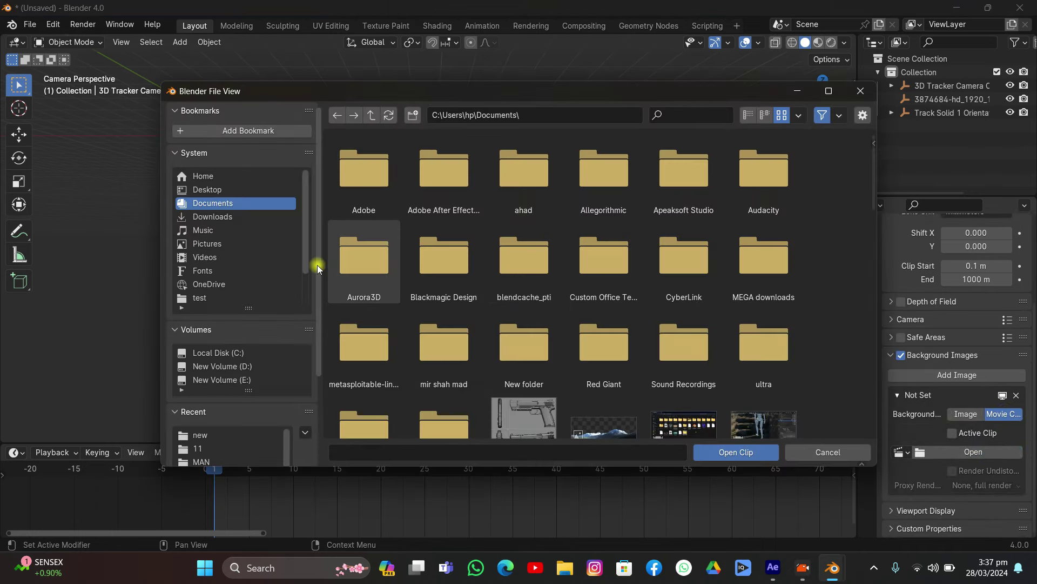
left_click(252, 257)
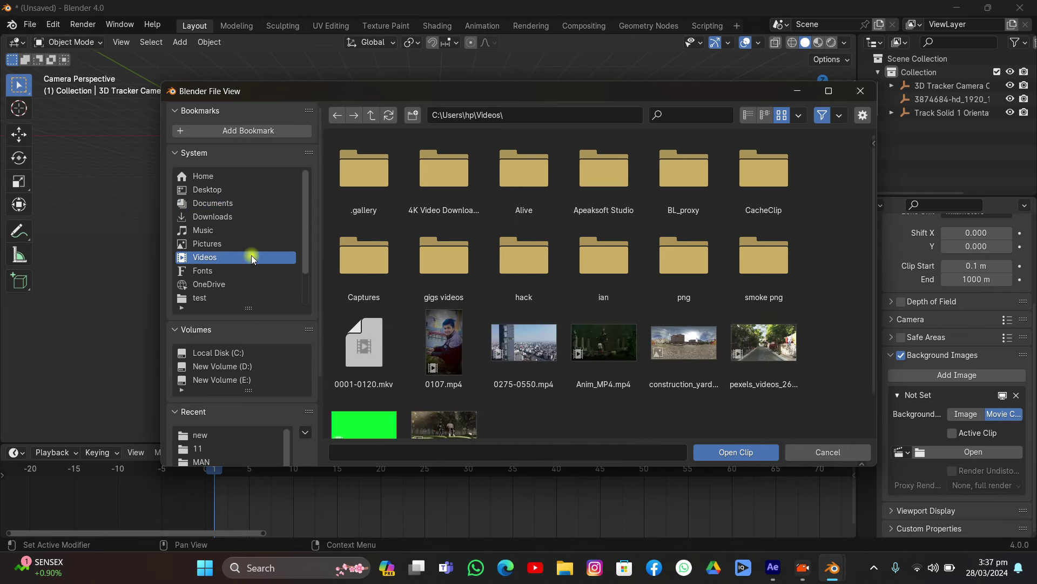
double_click(617, 211)
double_click(619, 212)
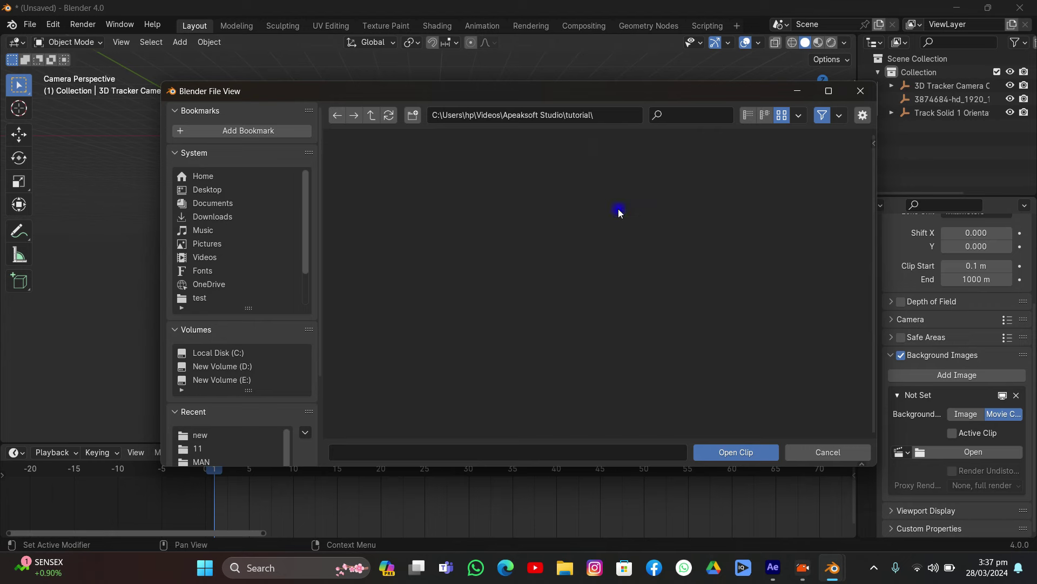
left_click(688, 279)
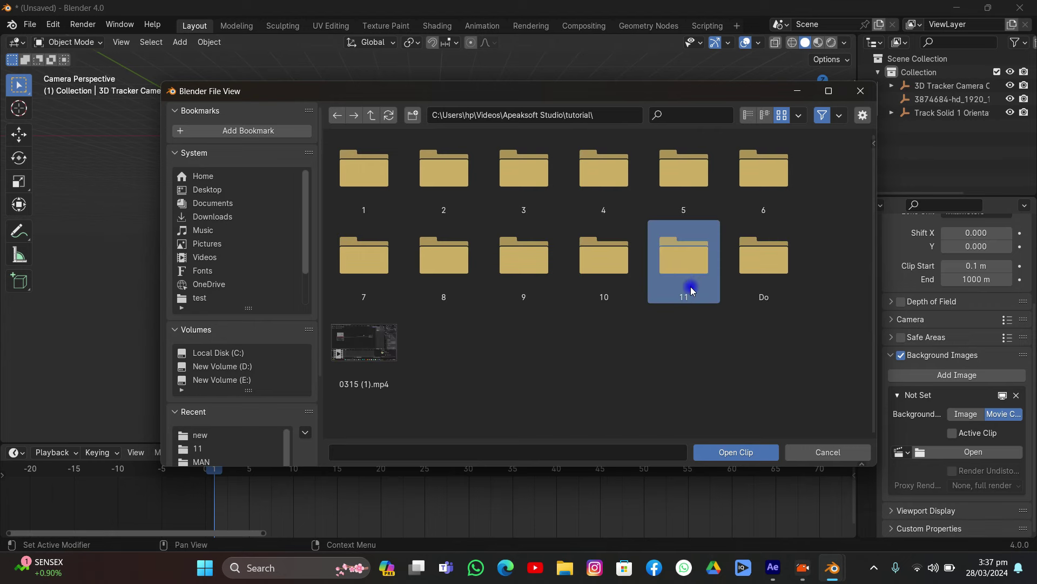
double_click(687, 280)
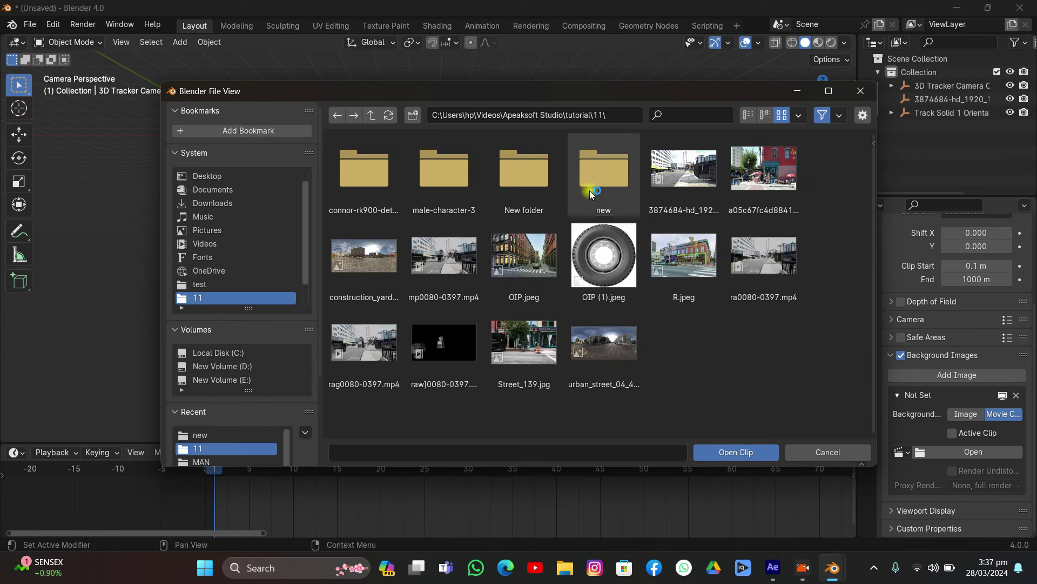
left_click(706, 178)
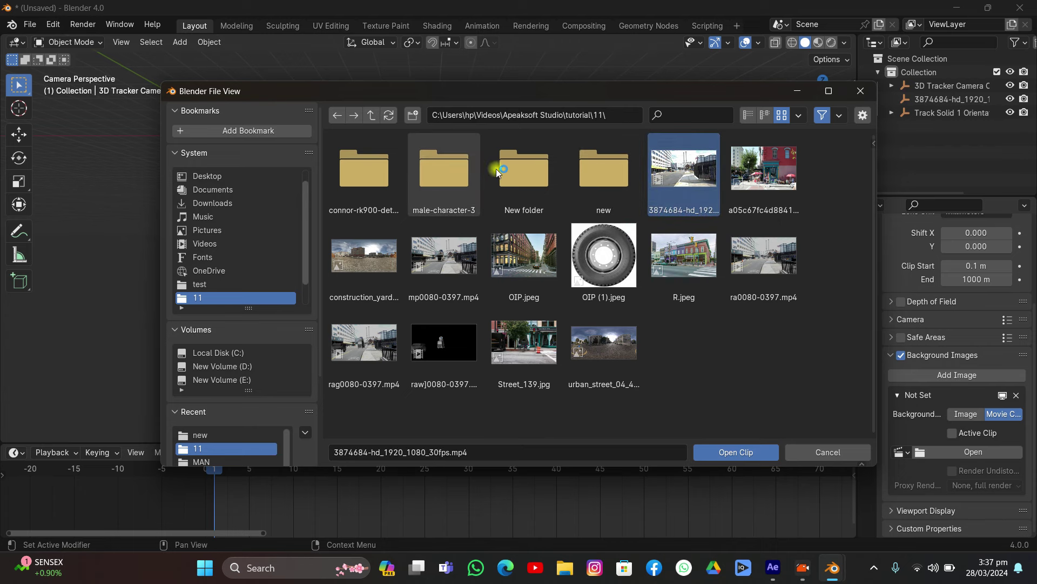
left_click(709, 453)
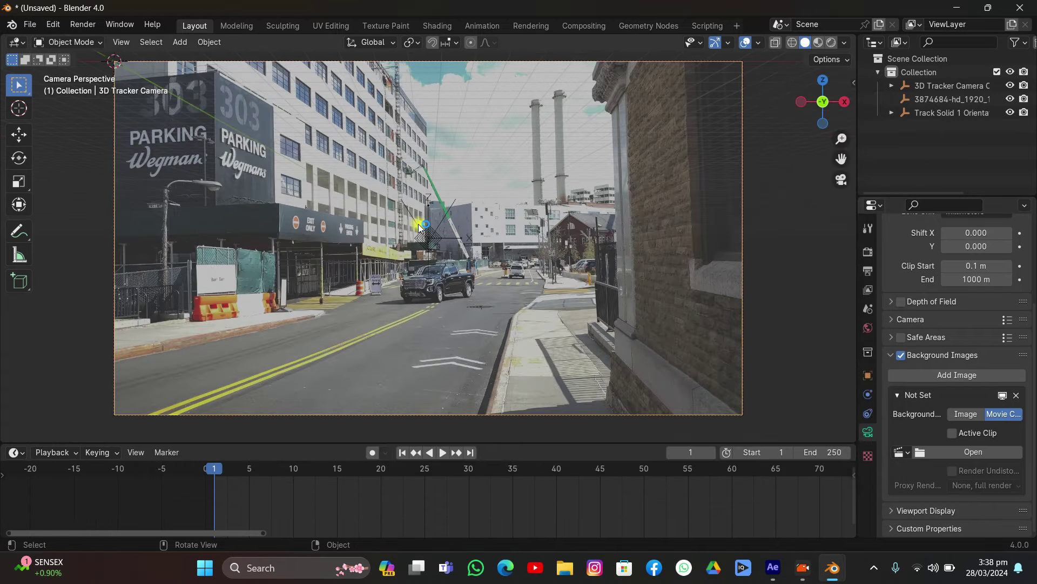
Play the footage to check the track, stop at frame 38 and select the Track Solid 1 plane
scroll(420, 228, "down", 1)
key("space")
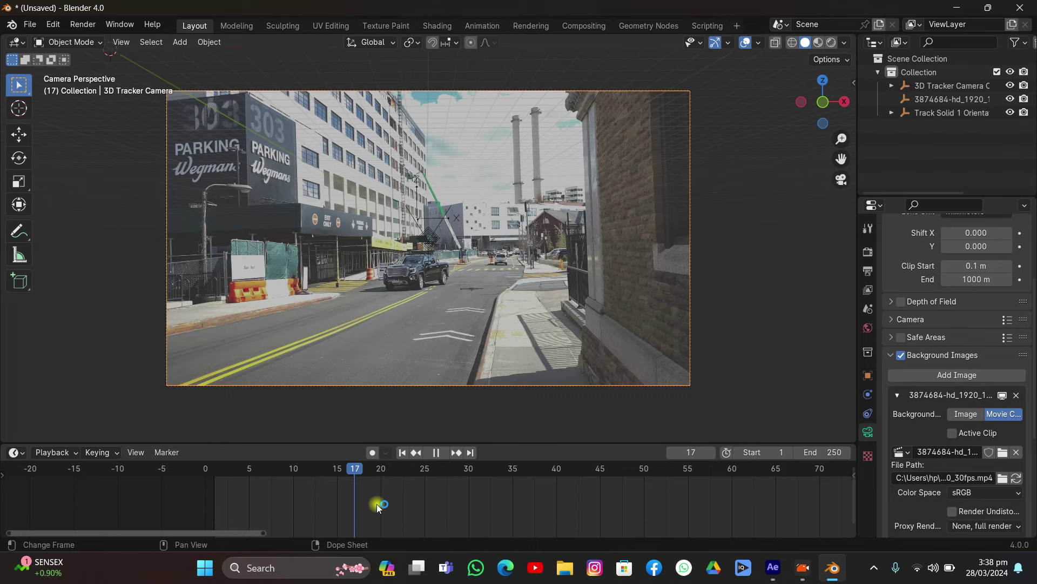
key("space")
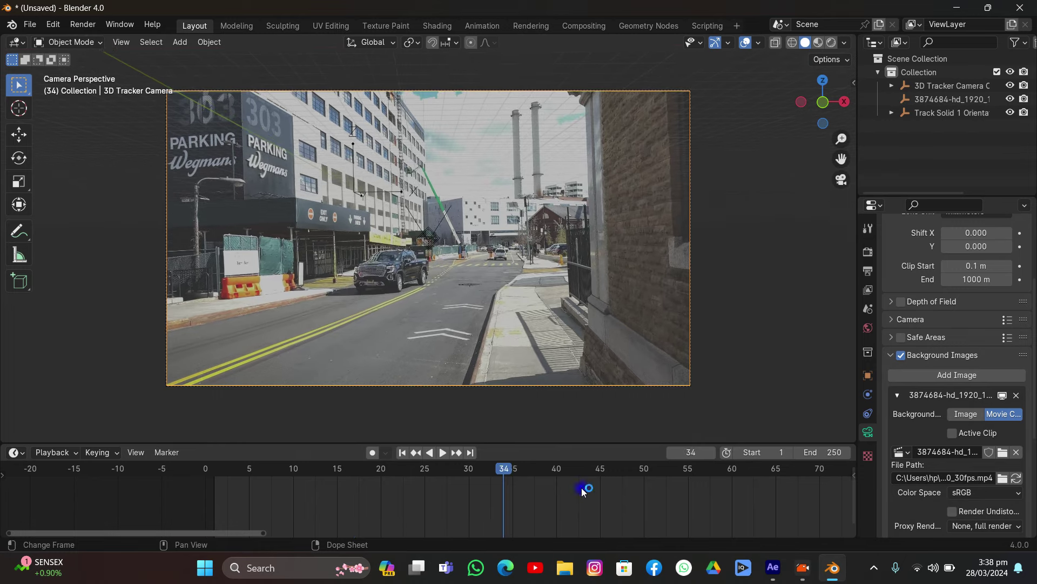
key("space")
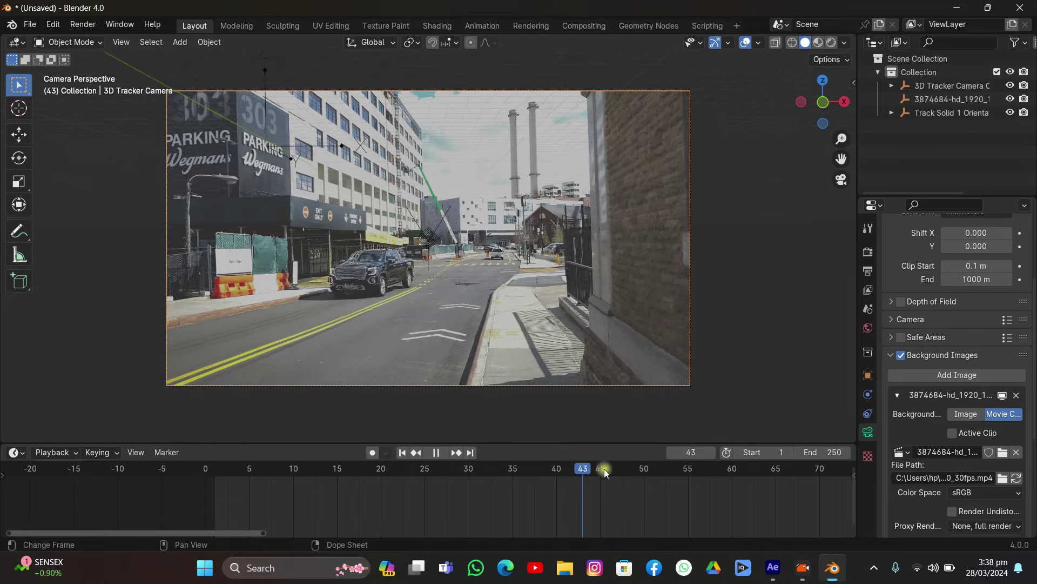
key("space")
left_click(538, 468)
scroll(482, 328, "up", 4)
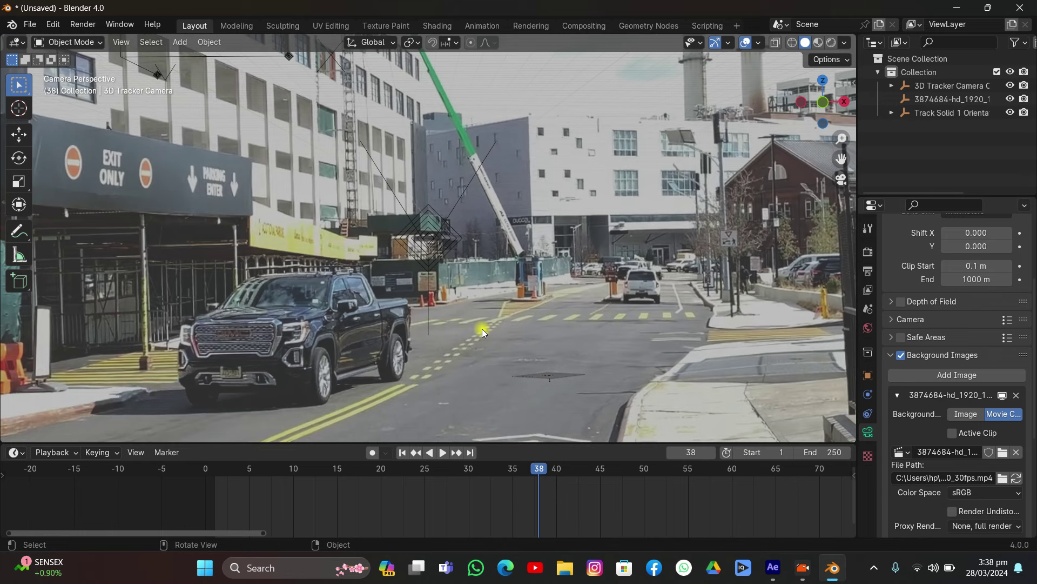
left_click(546, 380)
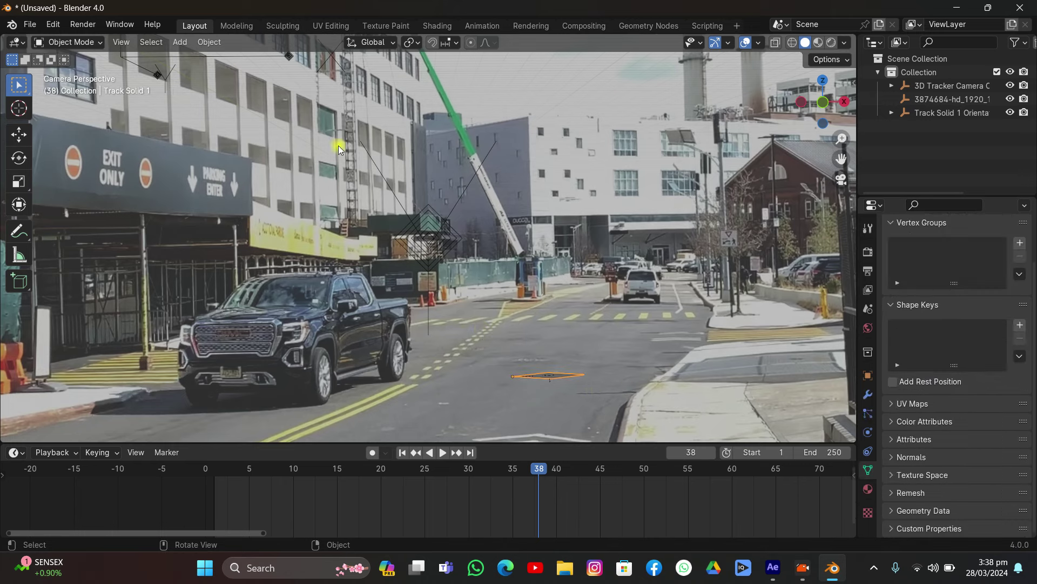
Switch to Local orientation and rotate Track Solid 1 around its local Y axis onto the road
left_click(364, 47)
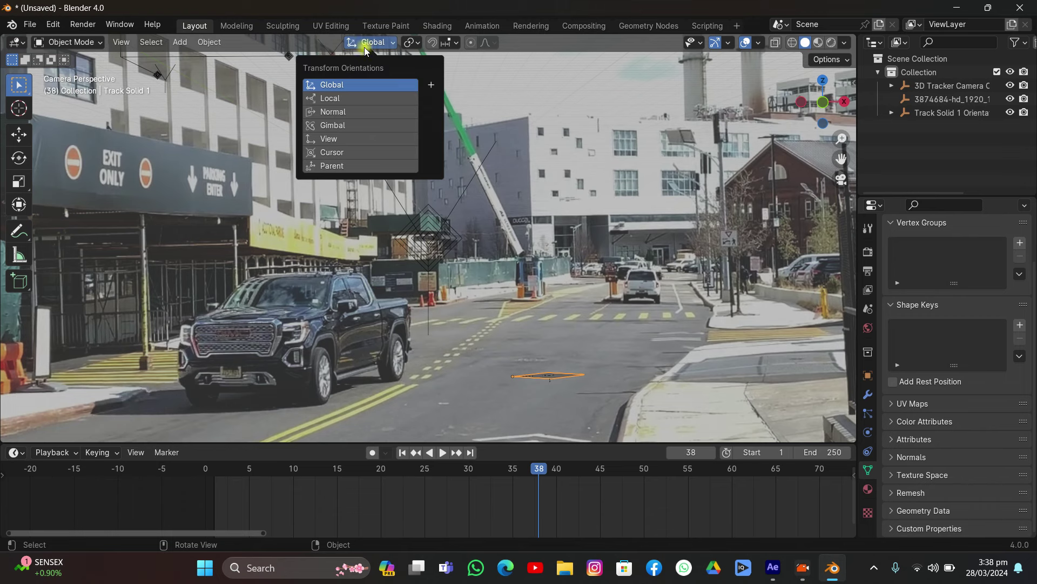
left_click(330, 99)
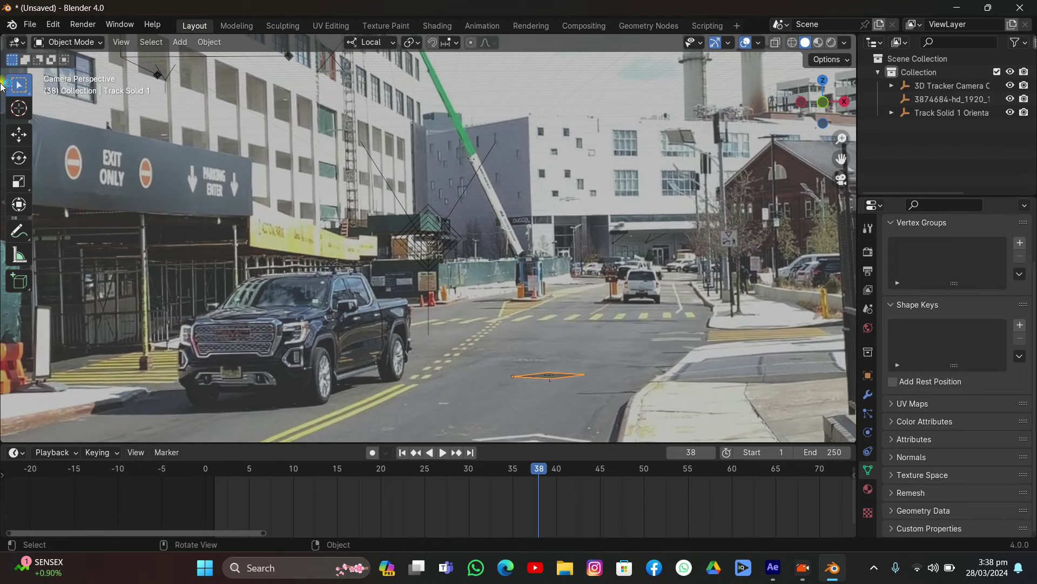
left_click(20, 133)
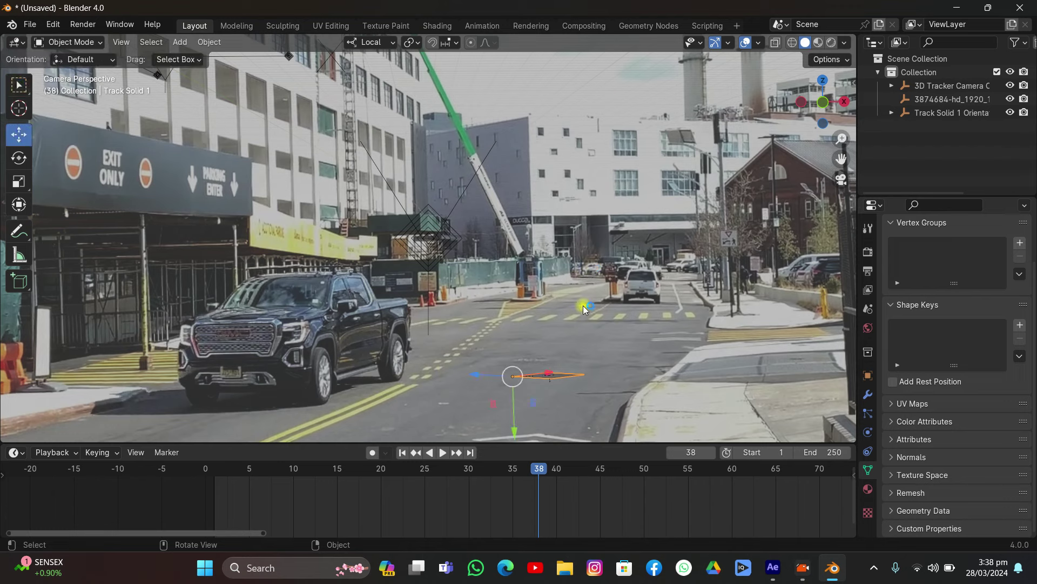
left_click(381, 42)
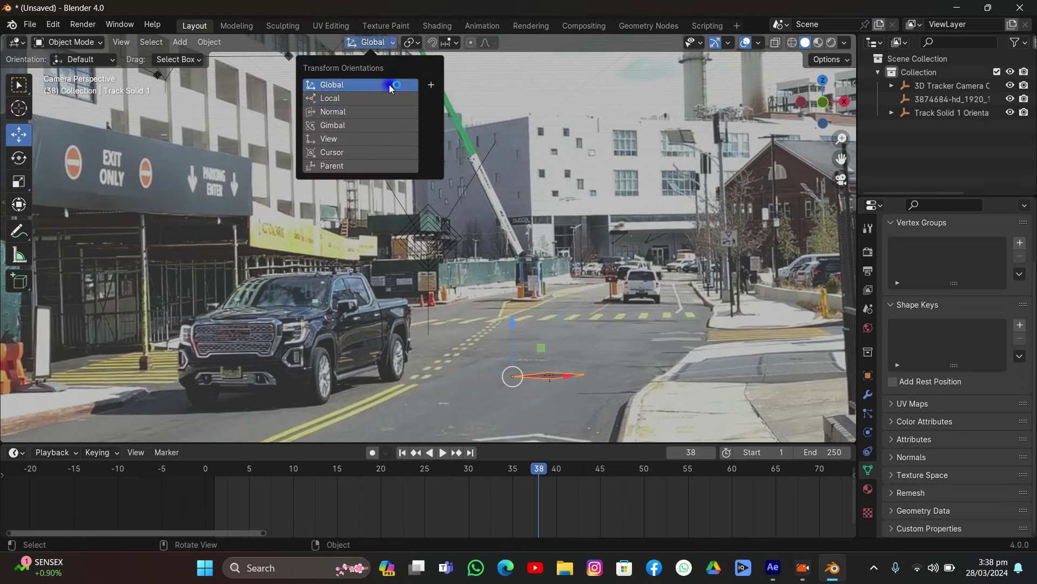
left_click(389, 85)
left_click_drag(837, 151, 665, 170)
scroll(654, 170, "up", 2)
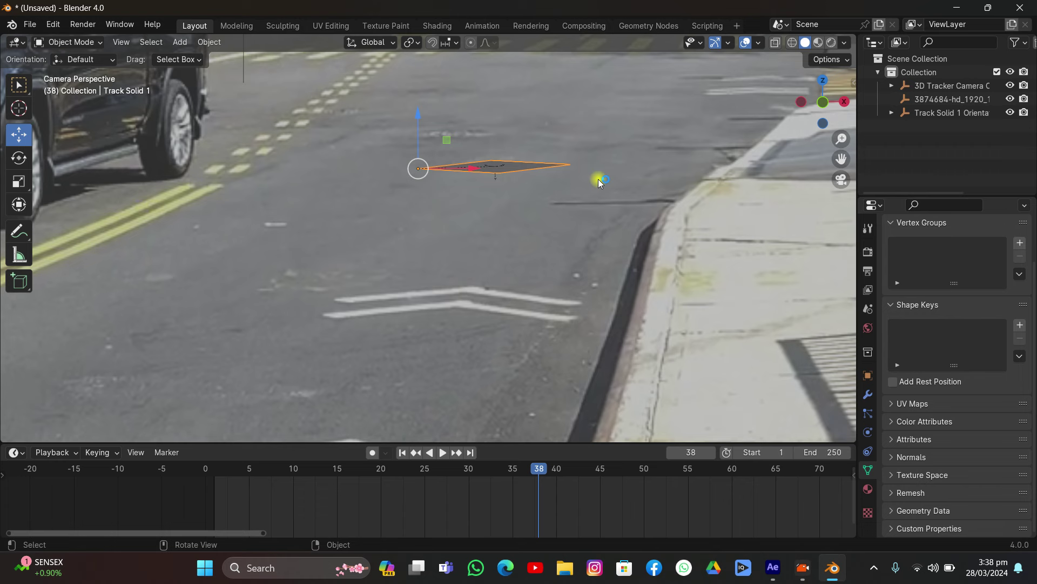
key("r")
key("r")
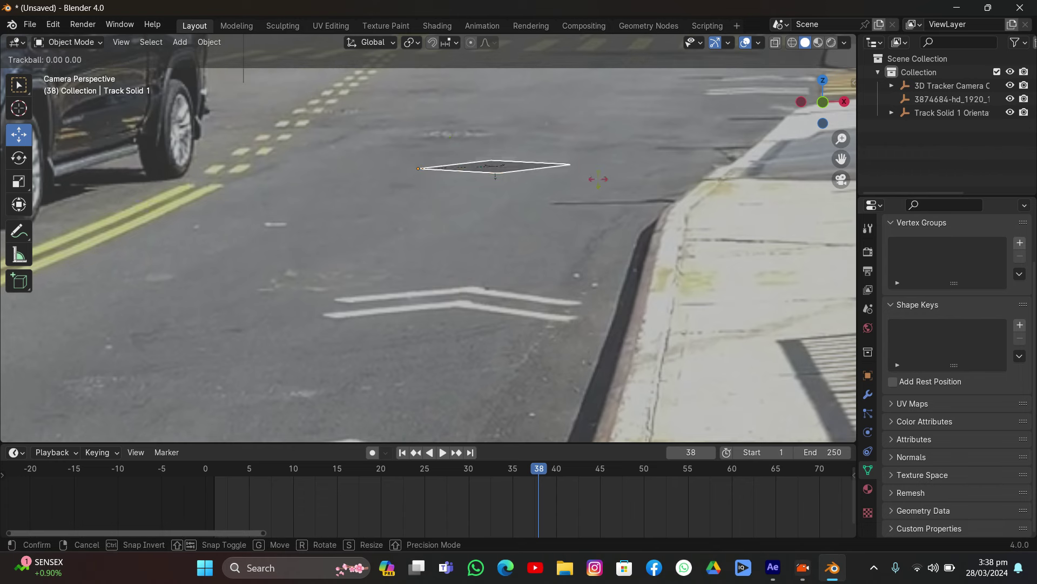
left_click(347, 134)
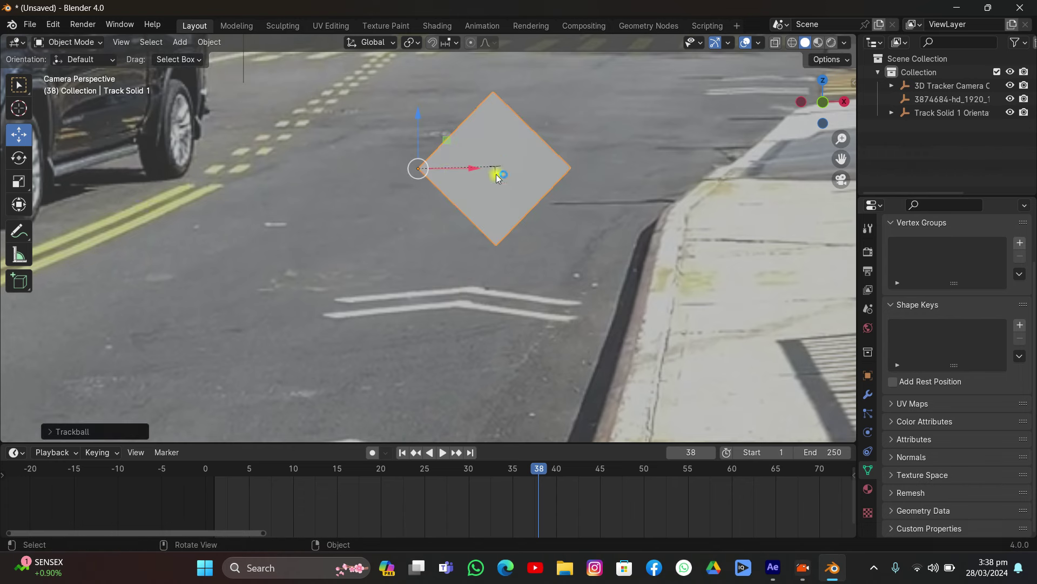
key("ctrl+z")
left_click(369, 42)
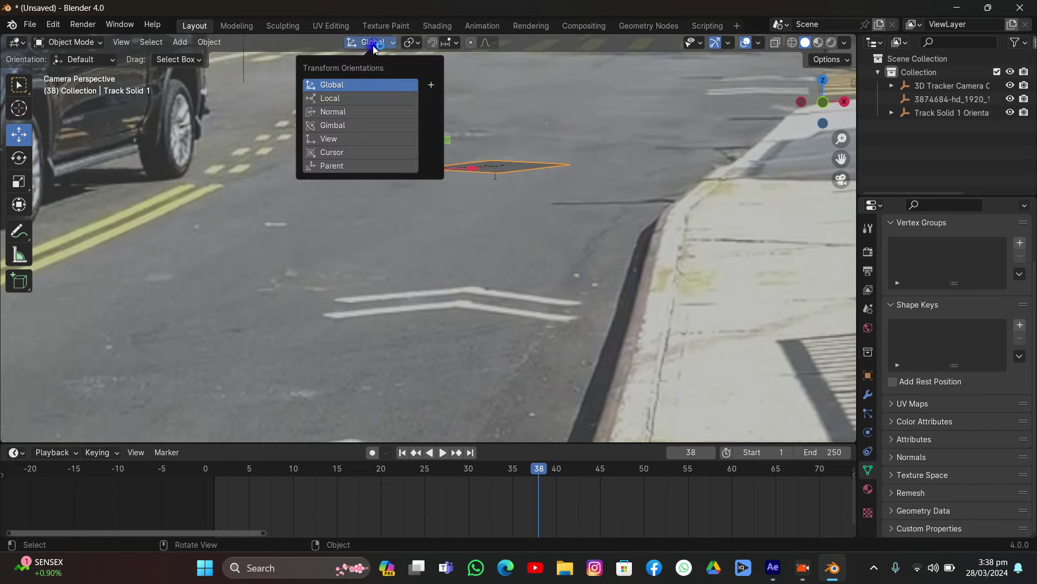
left_click(360, 96)
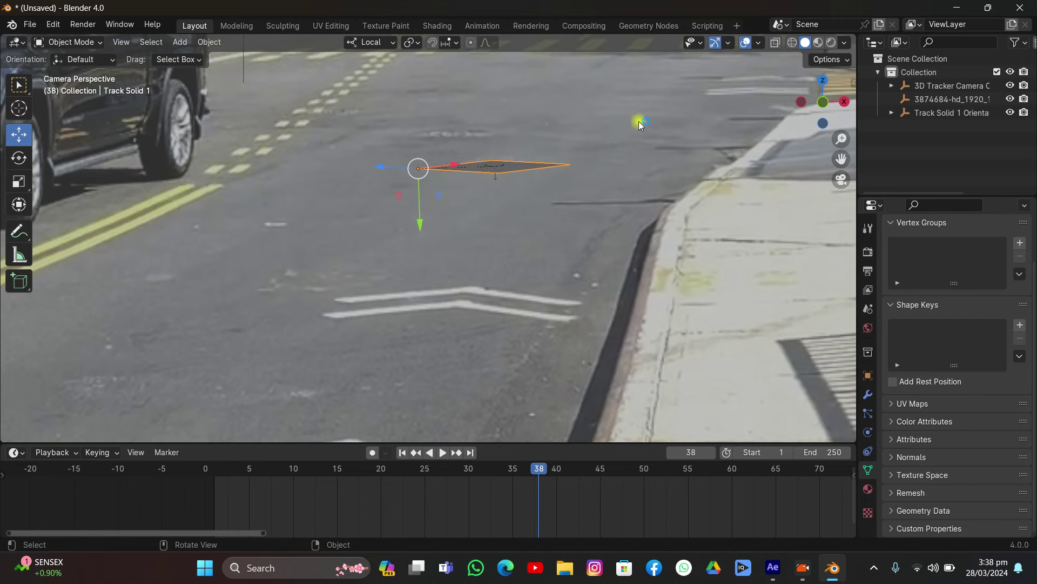
key("r")
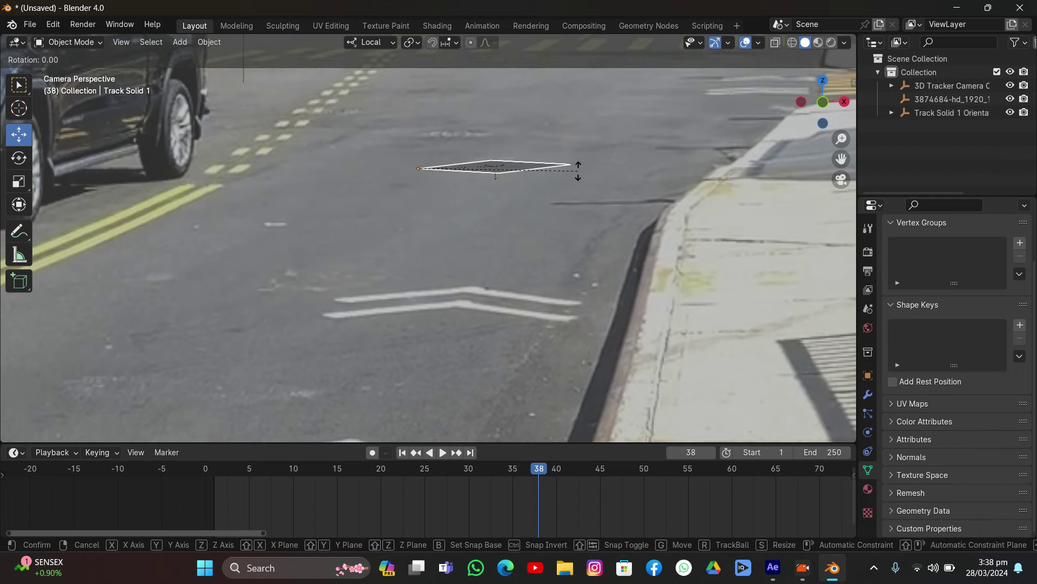
key("y")
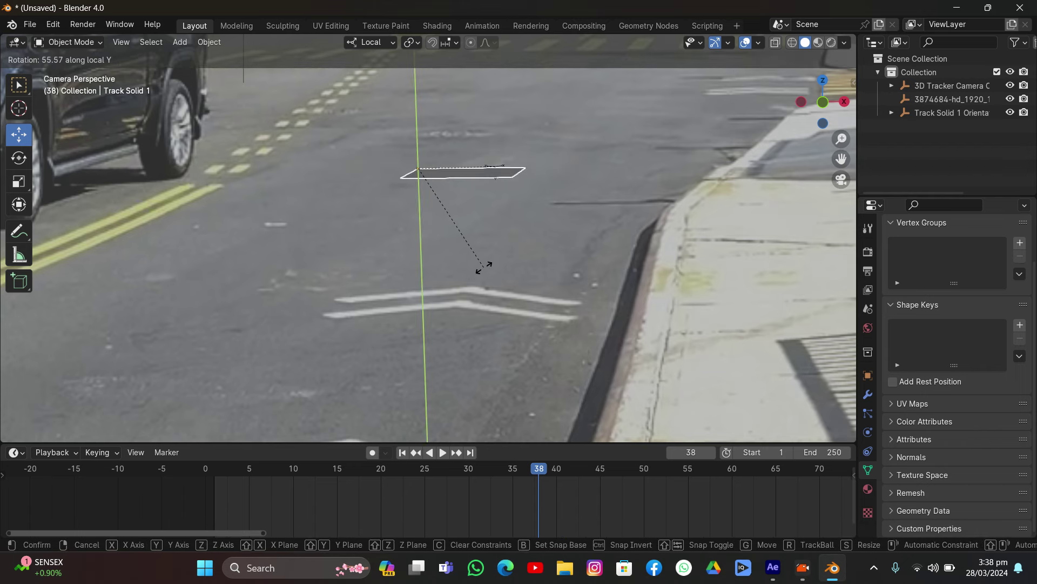
left_click(461, 174)
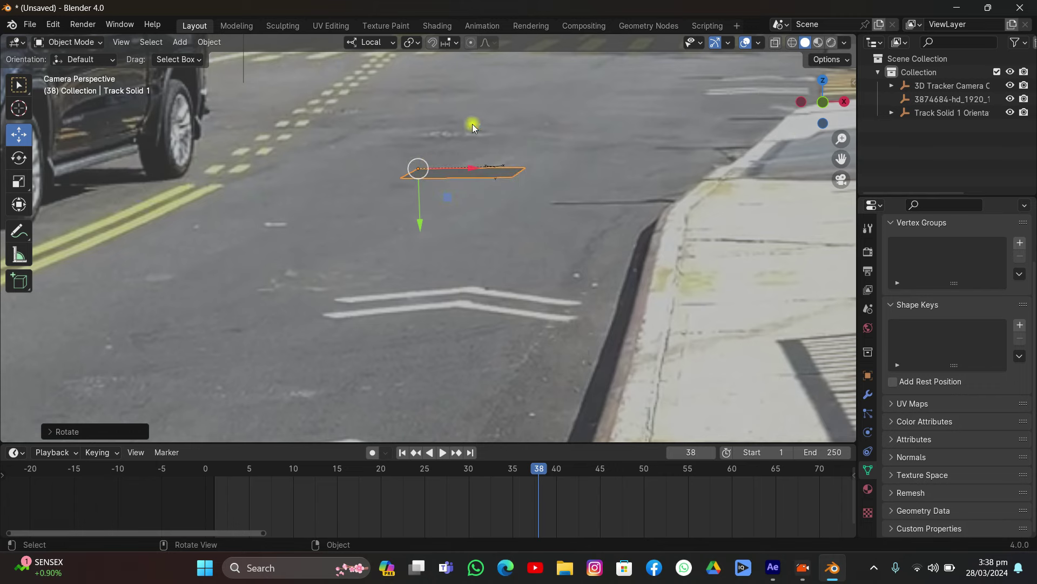
Slide the plane left along X, scale it to cover the road, and play back to check
scroll(489, 161, "down", 3)
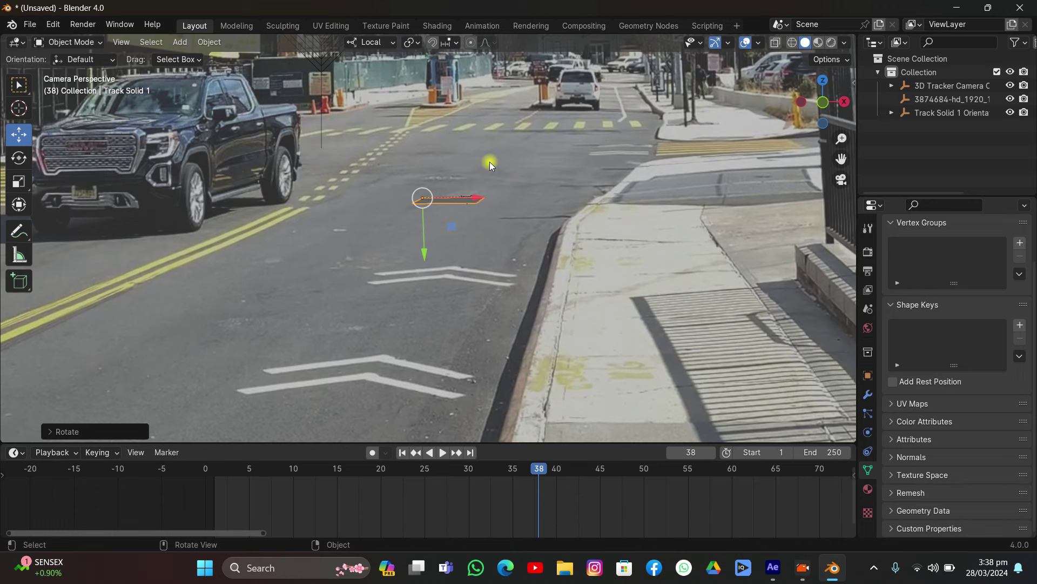
left_click_drag(492, 201, 410, 199)
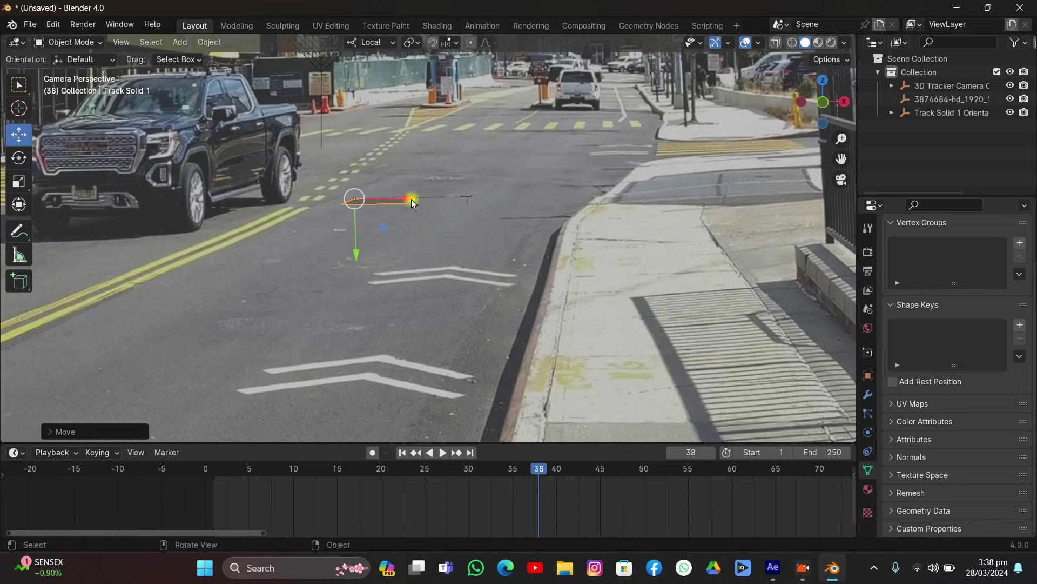
scroll(334, 251, "down", 2)
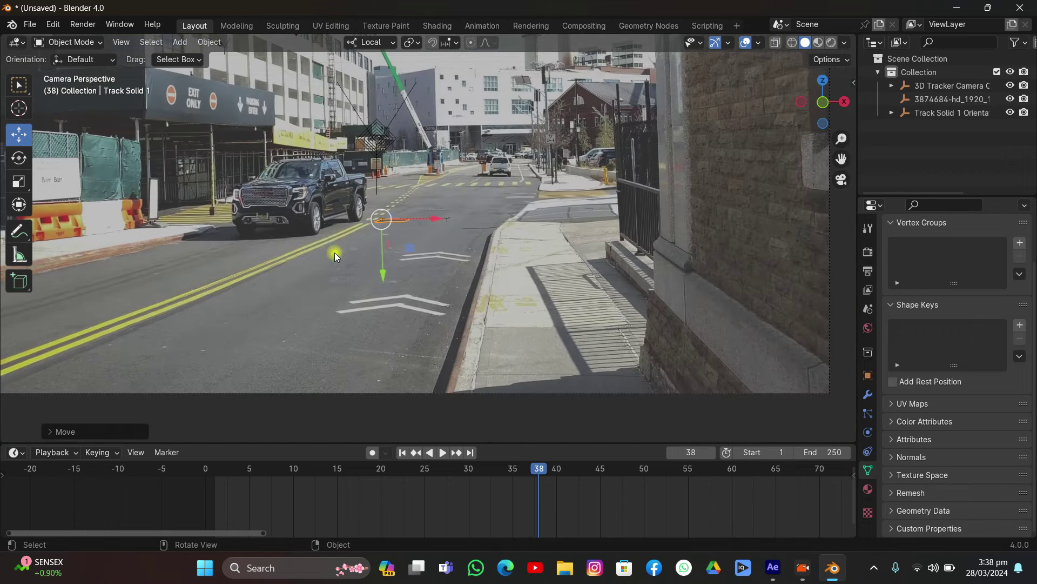
key("s")
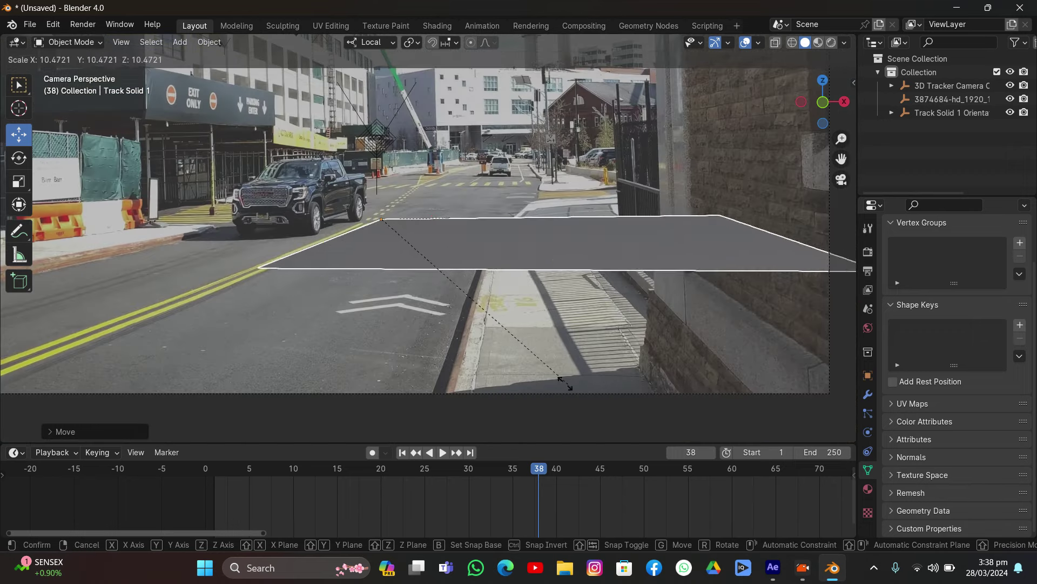
left_click(470, 345)
mouse_move(435, 219)
left_mouse_down()
mouse_move(388, 220)
mouse_move(429, 230)
left_mouse_up()
key("s")
left_click(512, 248)
left_click(453, 185)
key("space")
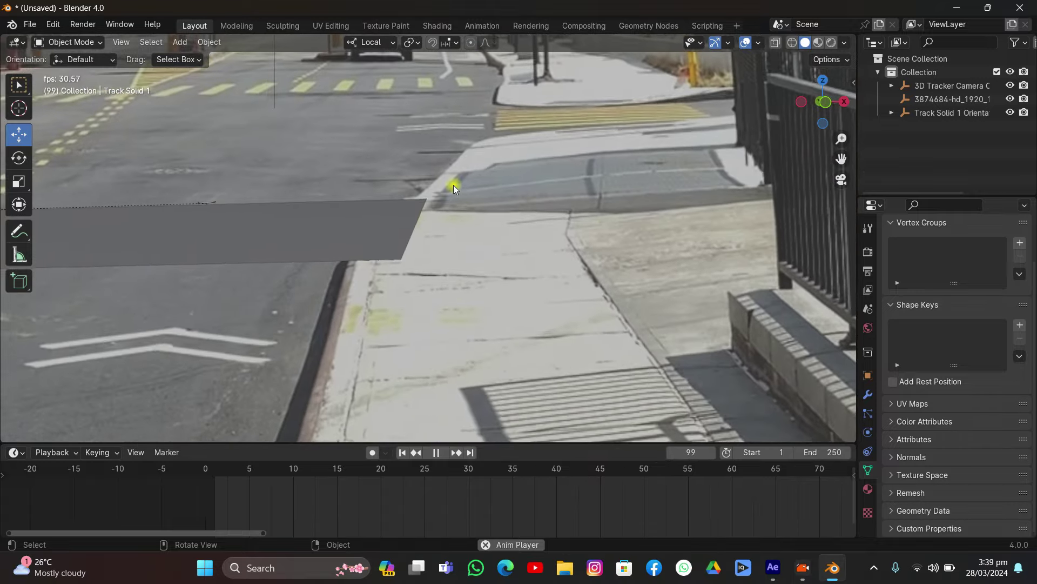
Stop playback, stretch the plane along its local X axis, and replay to verify it stays on the road
key("space")
key("Home")
left_click(394, 230)
key("s")
key("x")
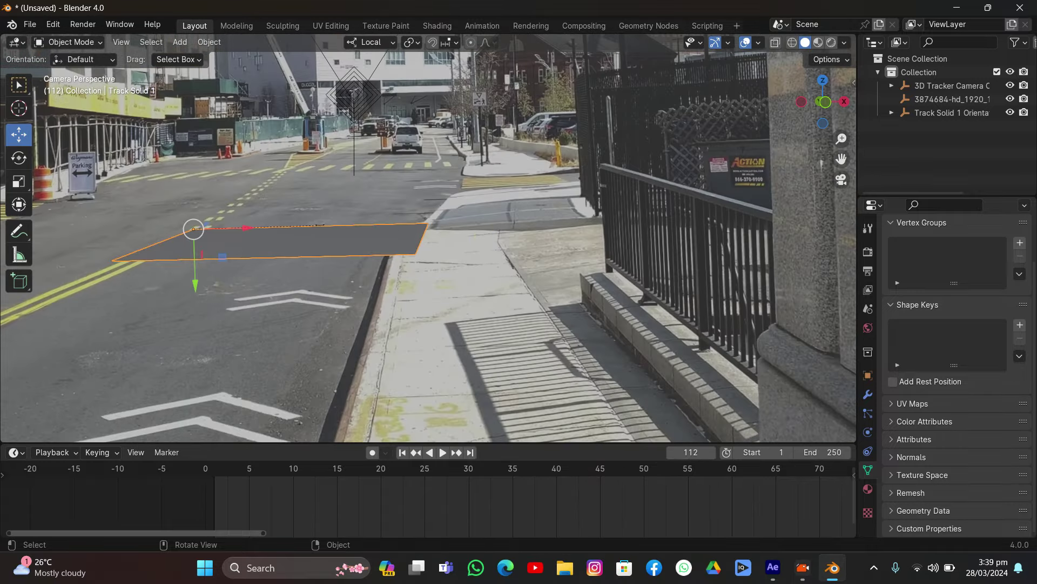
key("x")
left_click(455, 241)
left_click(424, 196)
key("space")
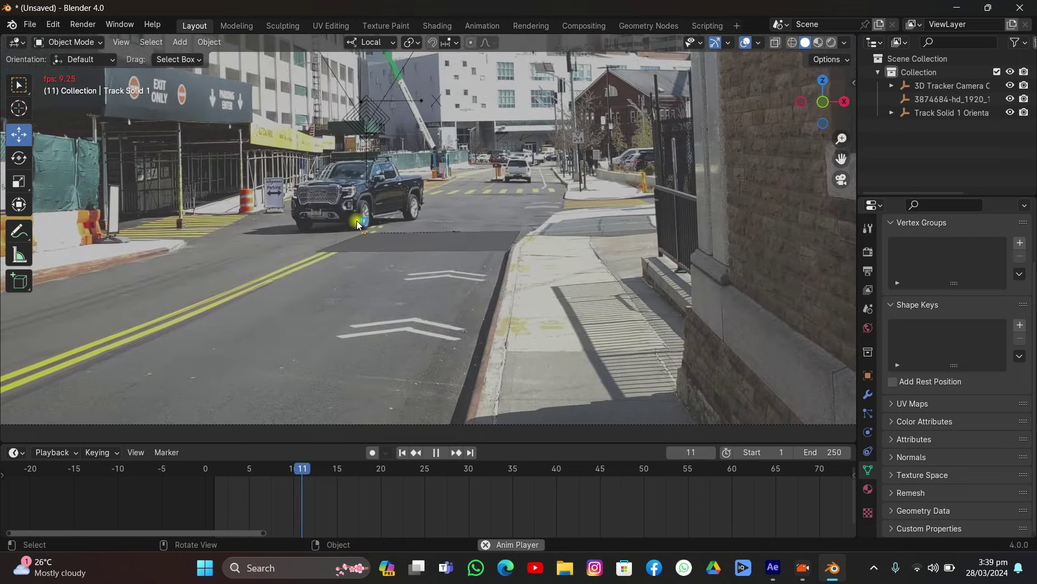
key("space")
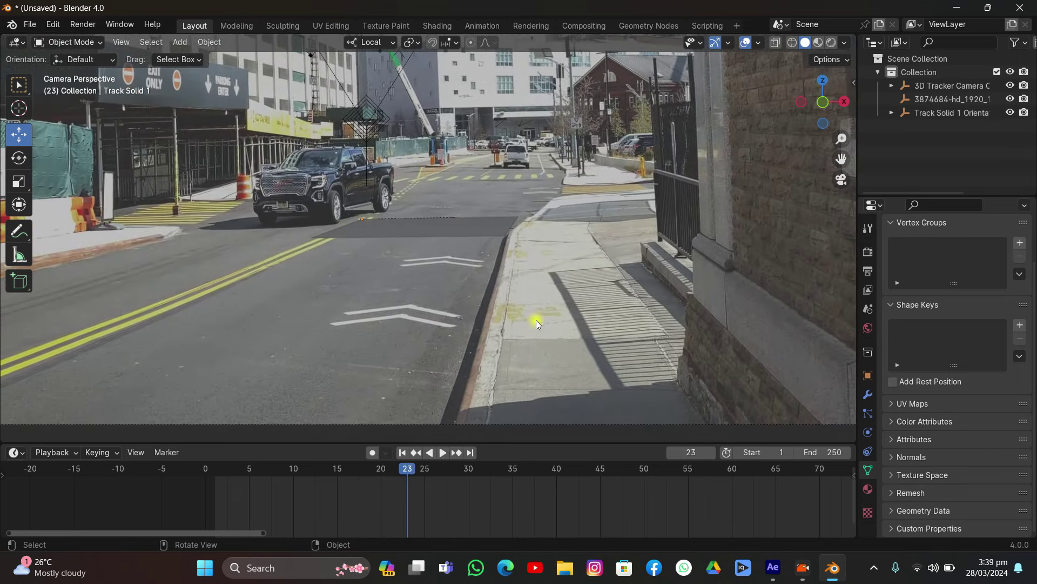
Scrub the timeline forward to frame 74
scroll(430, 499, "down", 2)
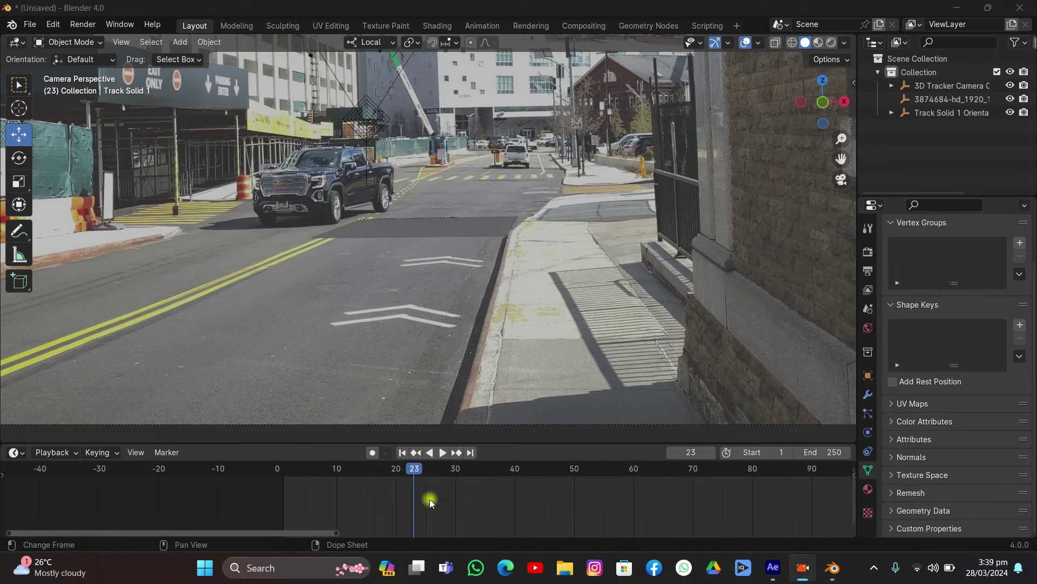
scroll(406, 494, "down", 3, "ctrl")
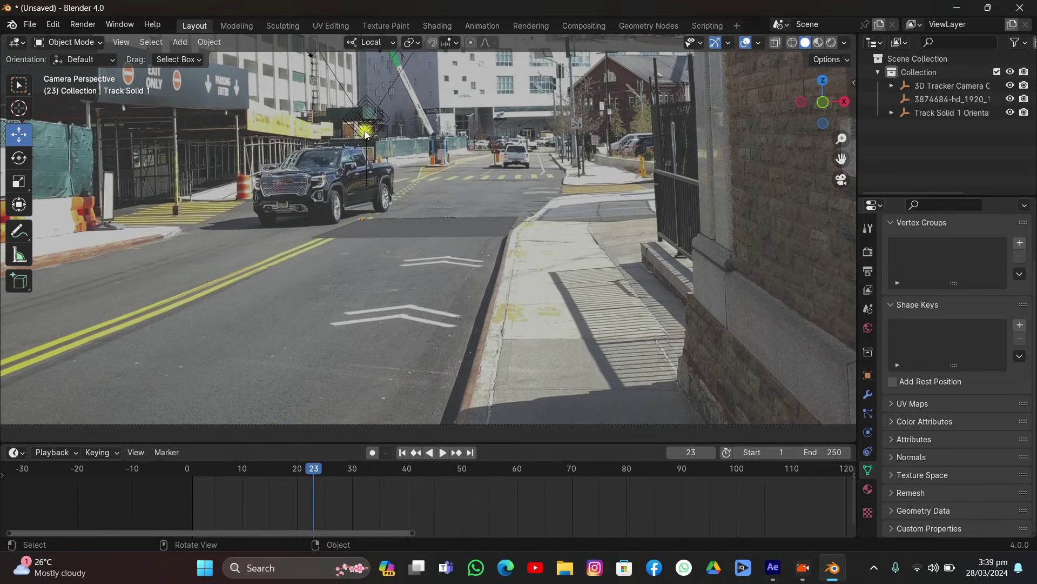
left_click_drag(314, 468, 595, 476)
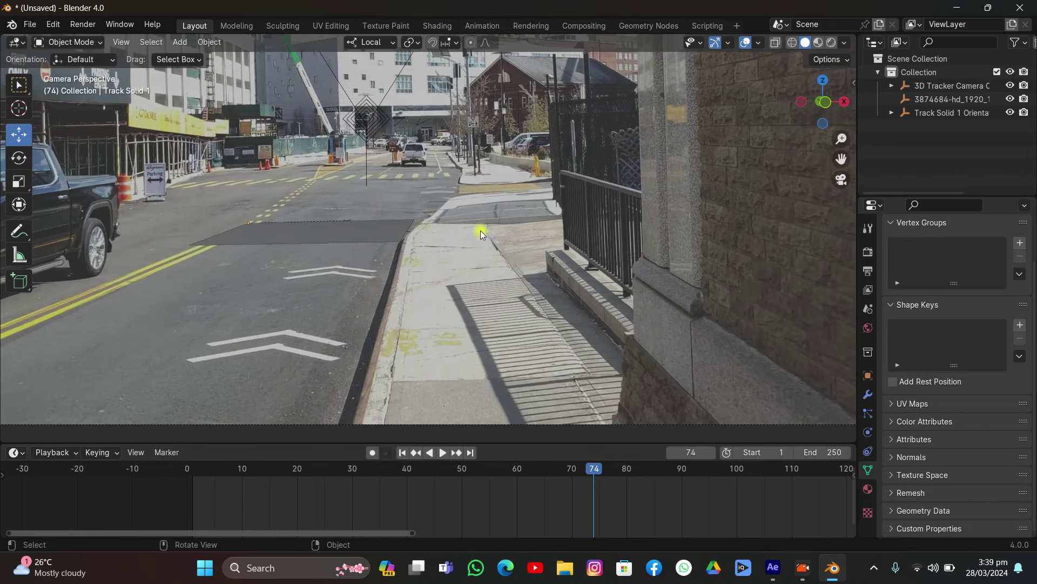
scroll(481, 230, "down", 3)
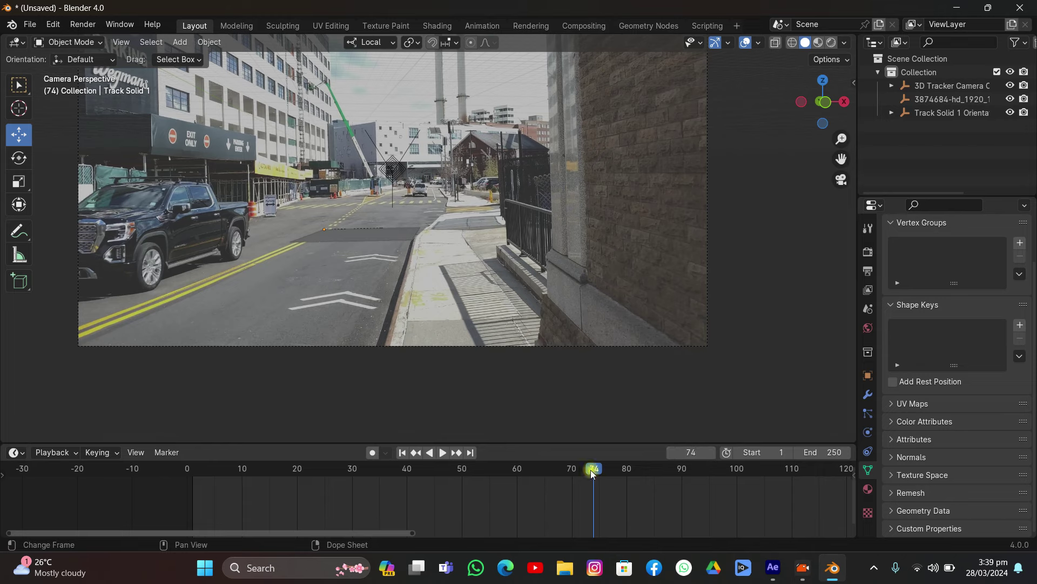
Scrub further forward and set the playback Start frame to 90
left_click_drag(594, 469, 700, 485)
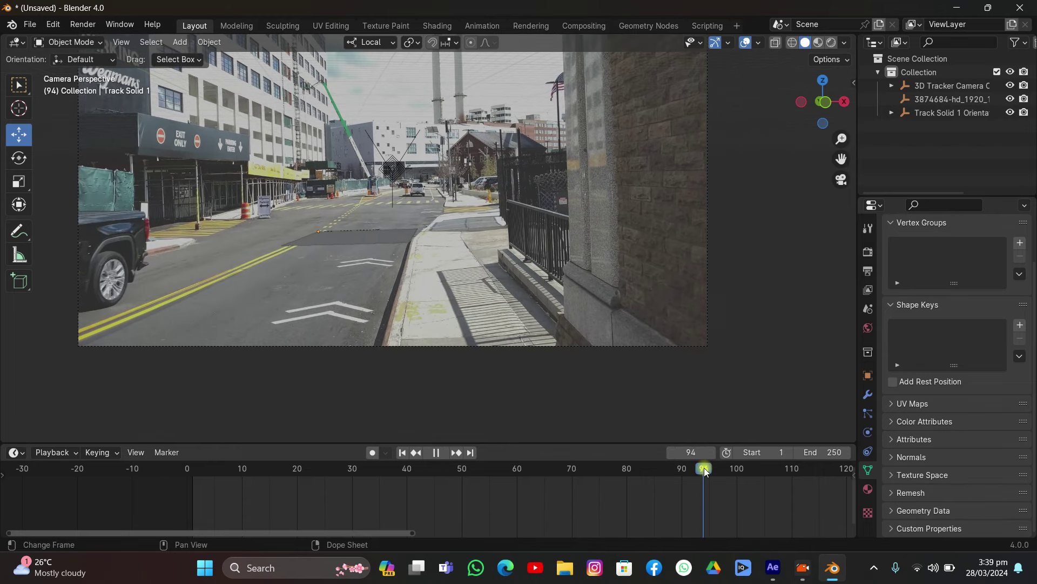
left_click(766, 457)
type("90")
key("Return")
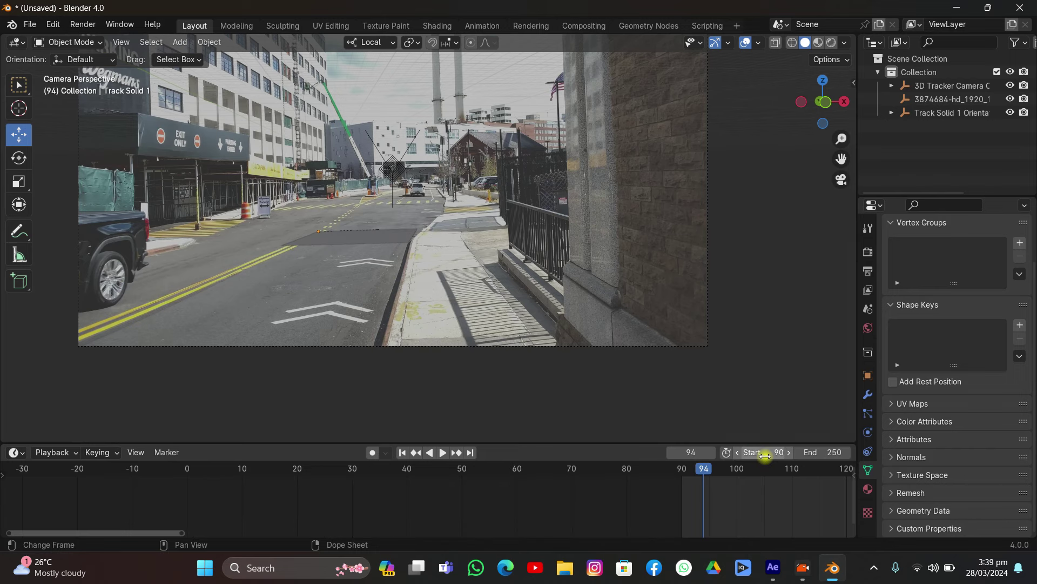
Play from frame 90, jump back to the start, and scrub to frame 78
middle_click_drag(718, 473, 260, 533)
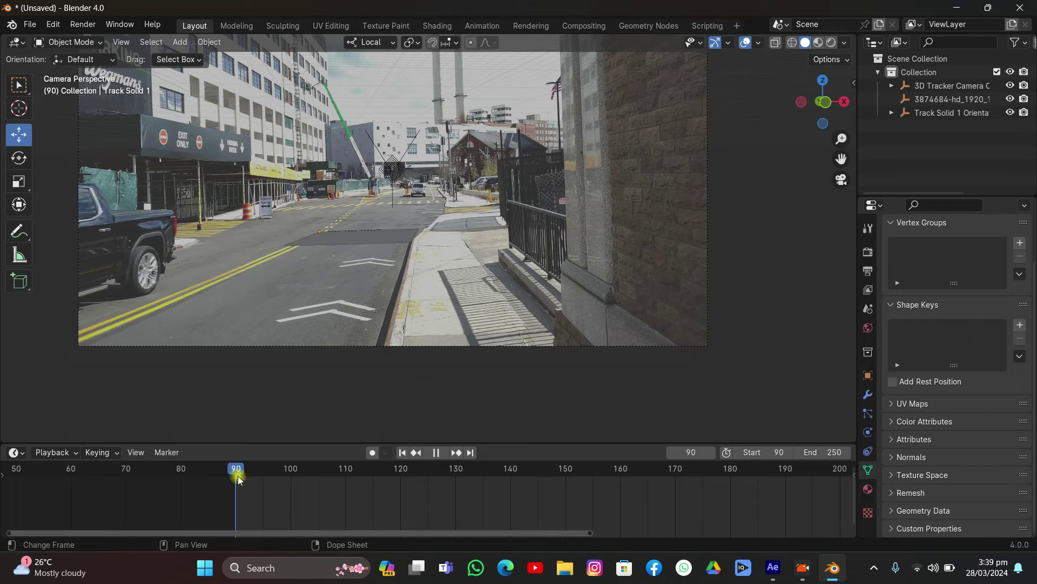
key("space")
key("space")
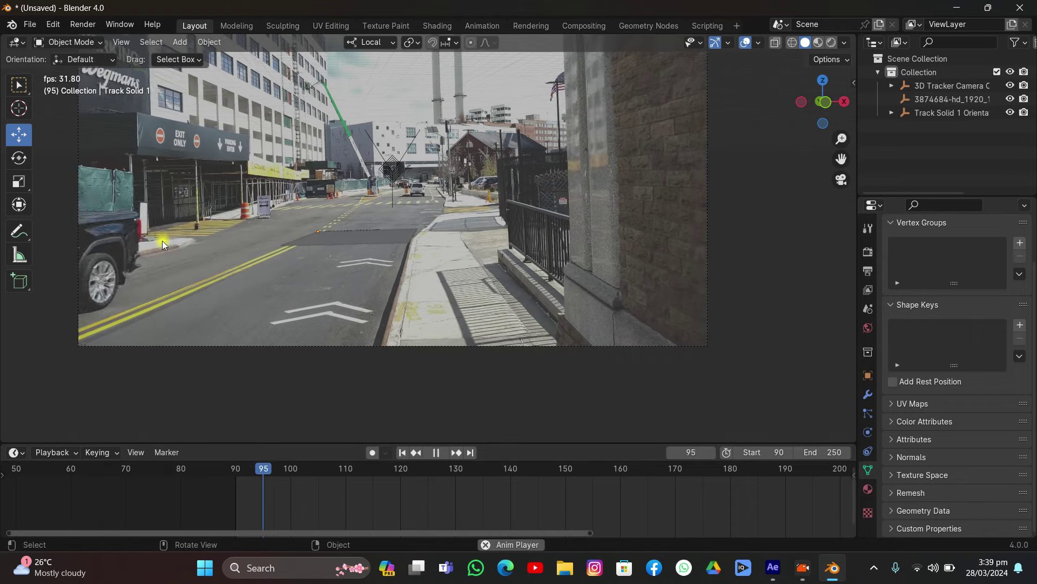
key("space")
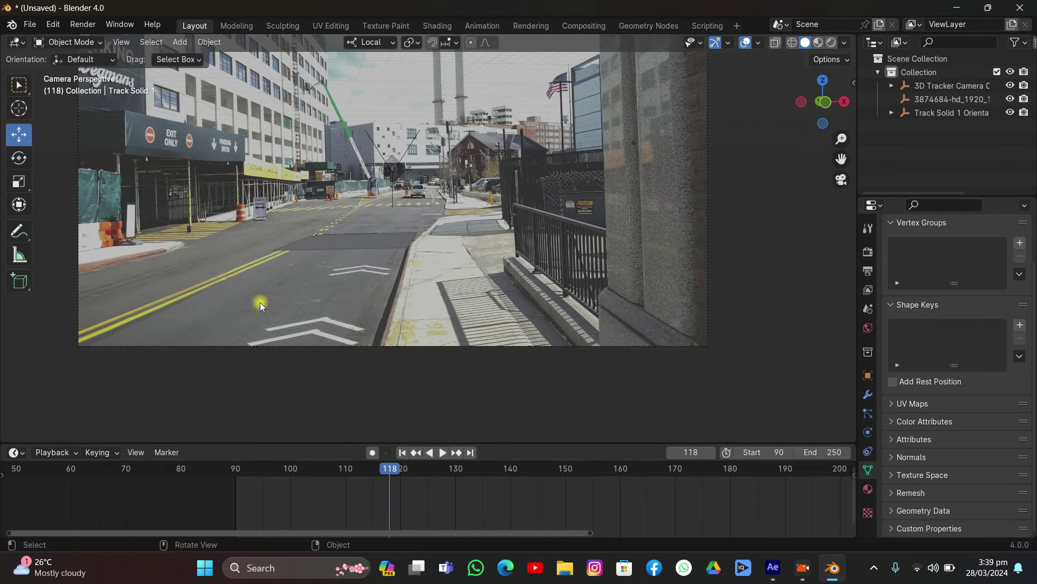
left_click(402, 452)
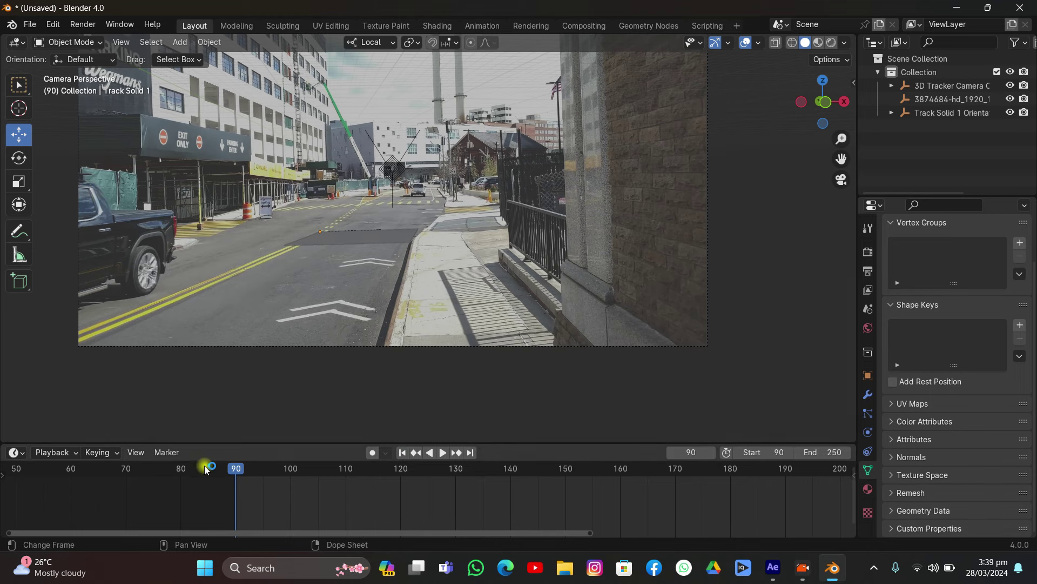
left_click_drag(205, 468, 170, 468)
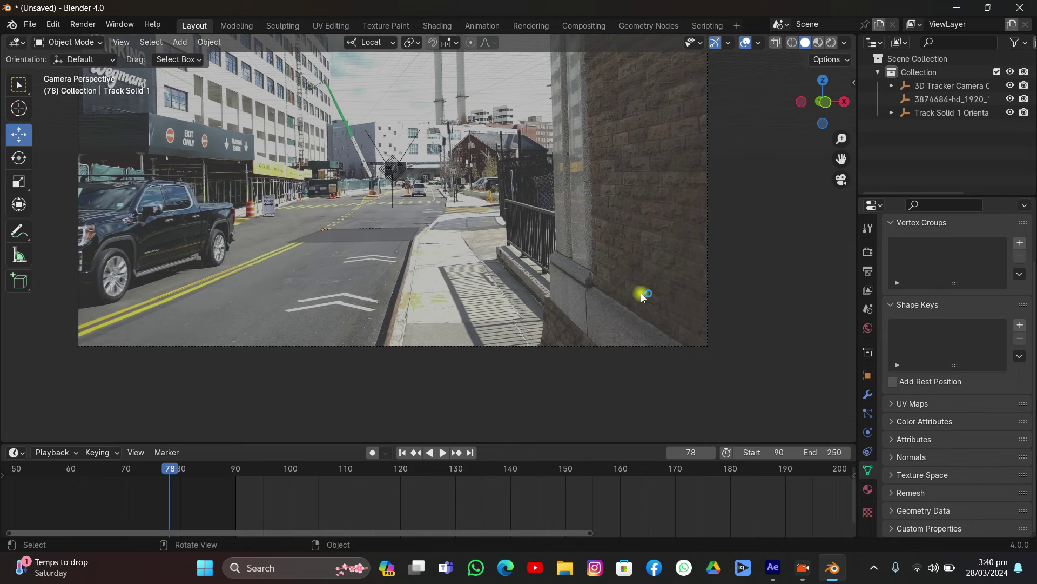
Select the 3D Tracker Camera and raise its background footage opacity to 1.000
left_click(707, 280)
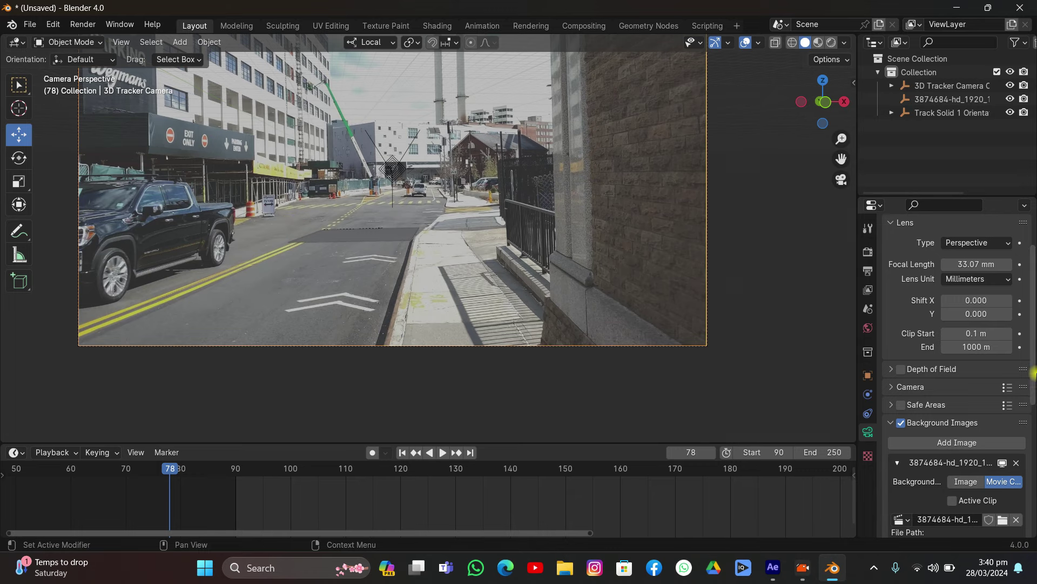
key("space")
key("space")
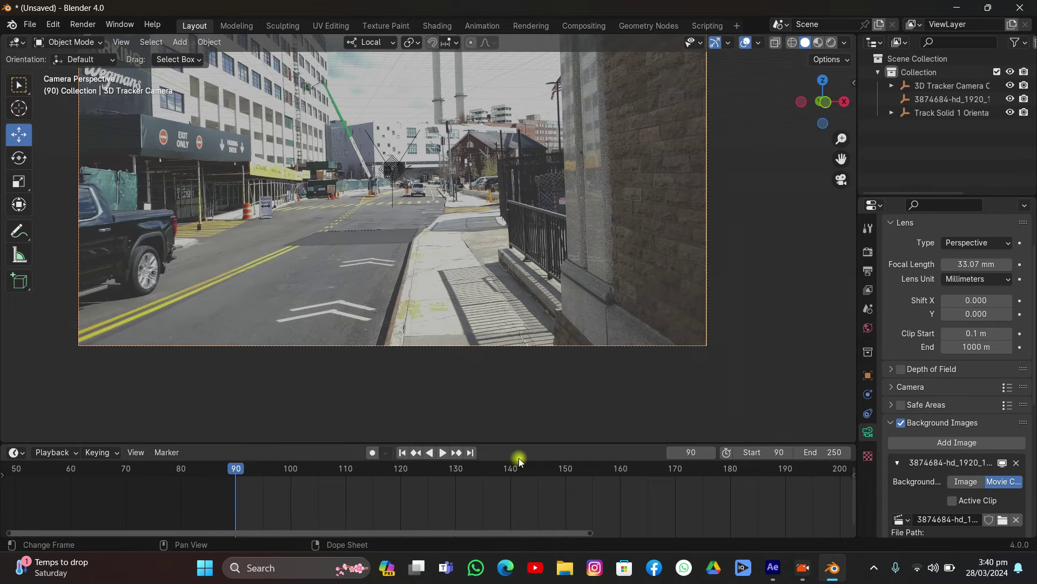
scroll(951, 428, "down", 8)
left_click_drag(974, 429, 977, 402)
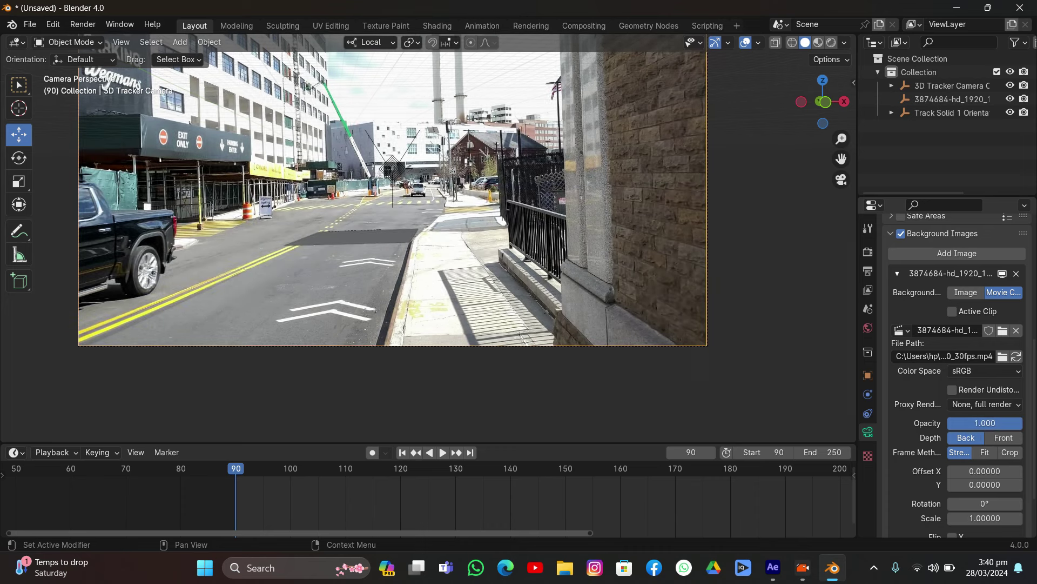
Play the footage from frame 90, pan over the street, and select the Track Solid 1 road plane
left_click_drag(841, 158, 851, 217)
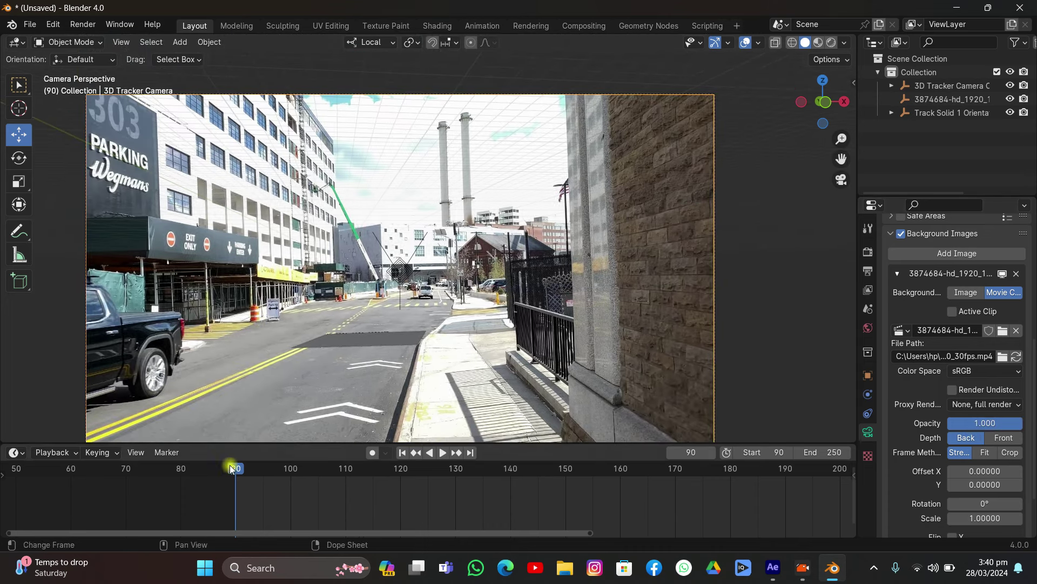
key("space")
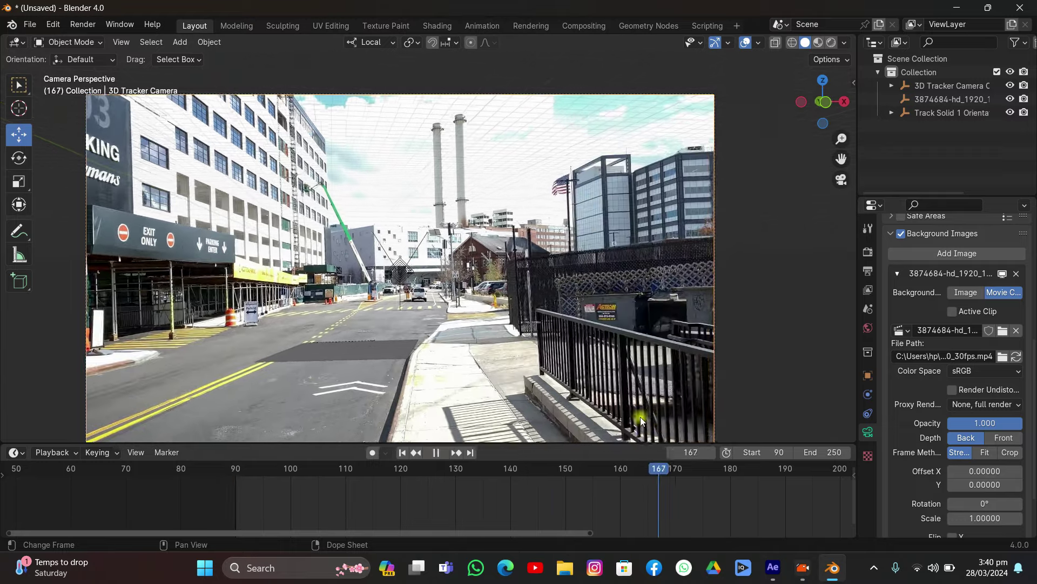
key("Escape")
left_click_drag(841, 158, 558, 189)
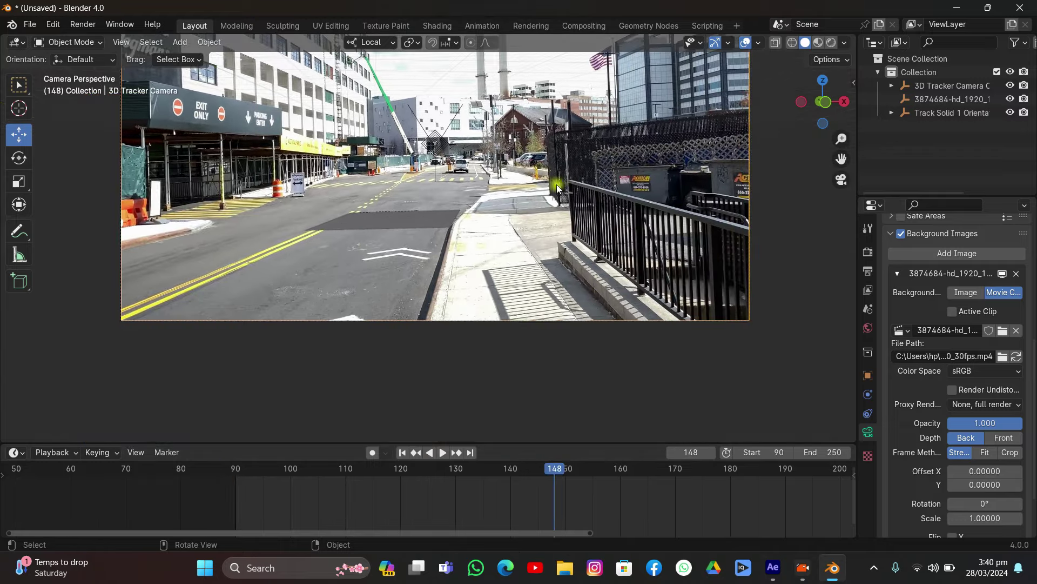
scroll(558, 189, "up", 3)
left_click(432, 202)
Shift the road plane along local Z toward the crosswalk and widen it along local X
scroll(432, 202, "up", 2)
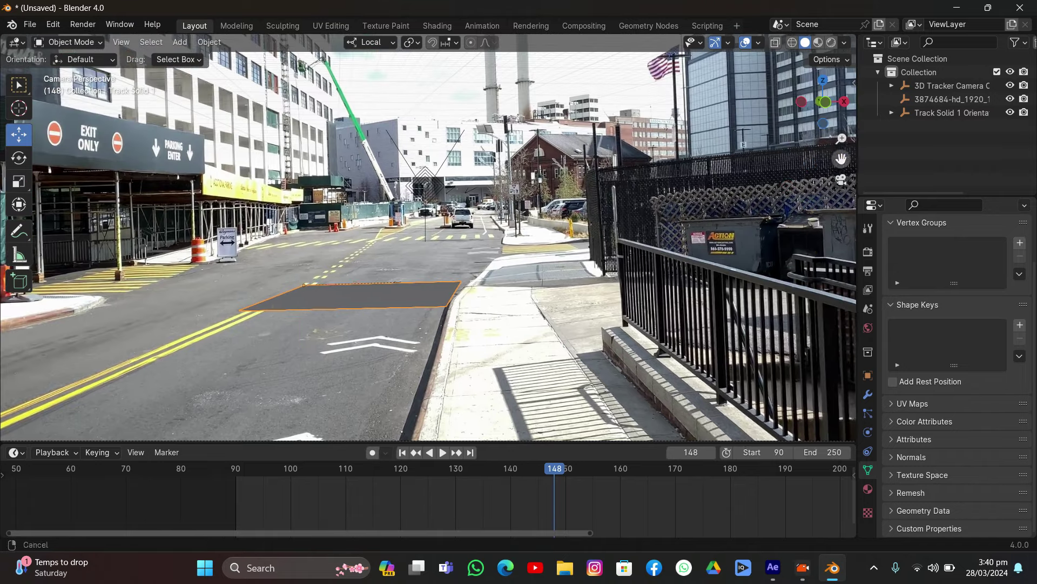
left_click(348, 280)
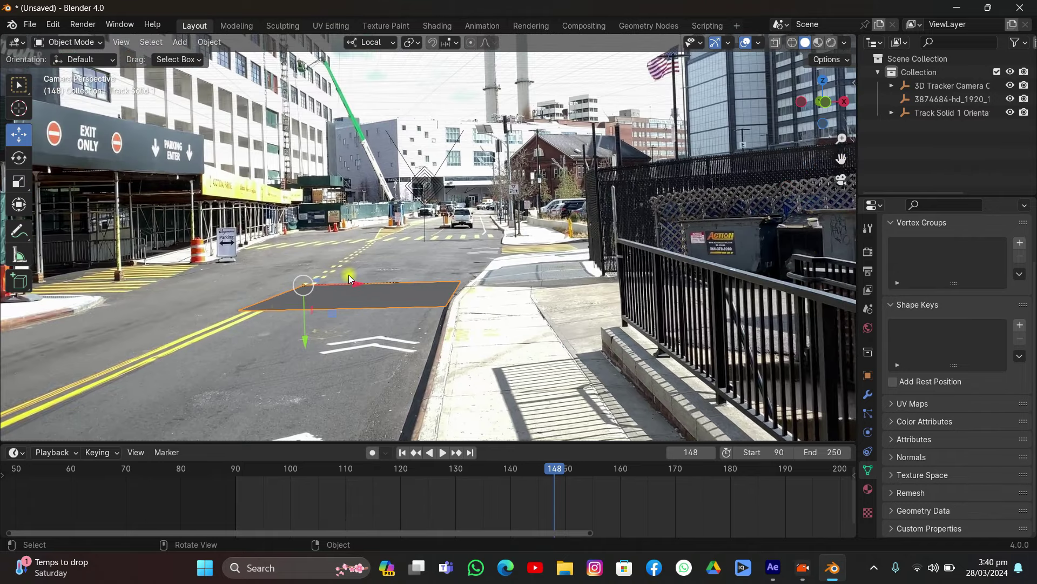
key("g")
key("z")
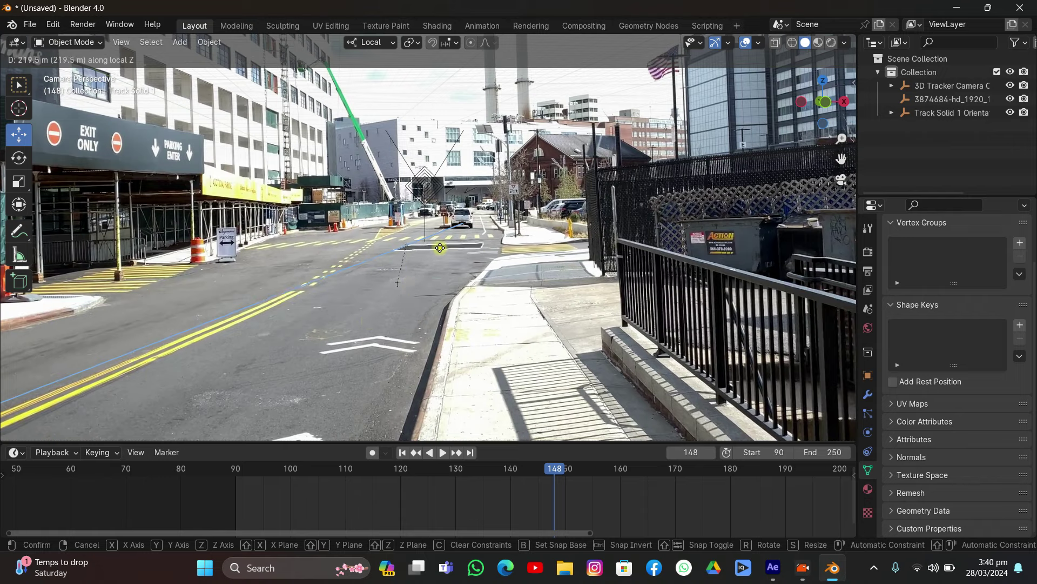
left_click(448, 246)
key("s")
key("Escape")
key("s")
key("x")
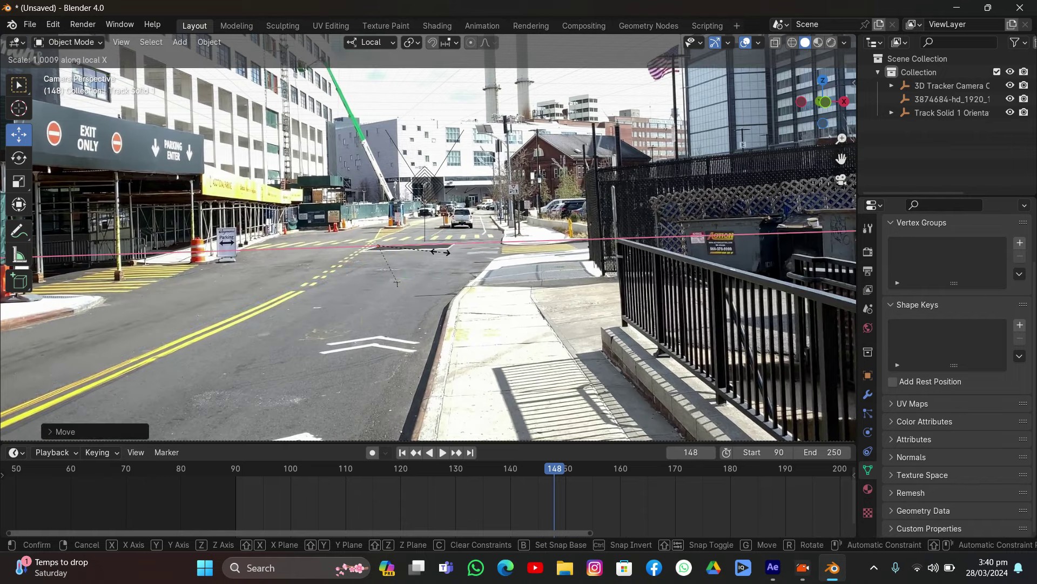
left_click(590, 281)
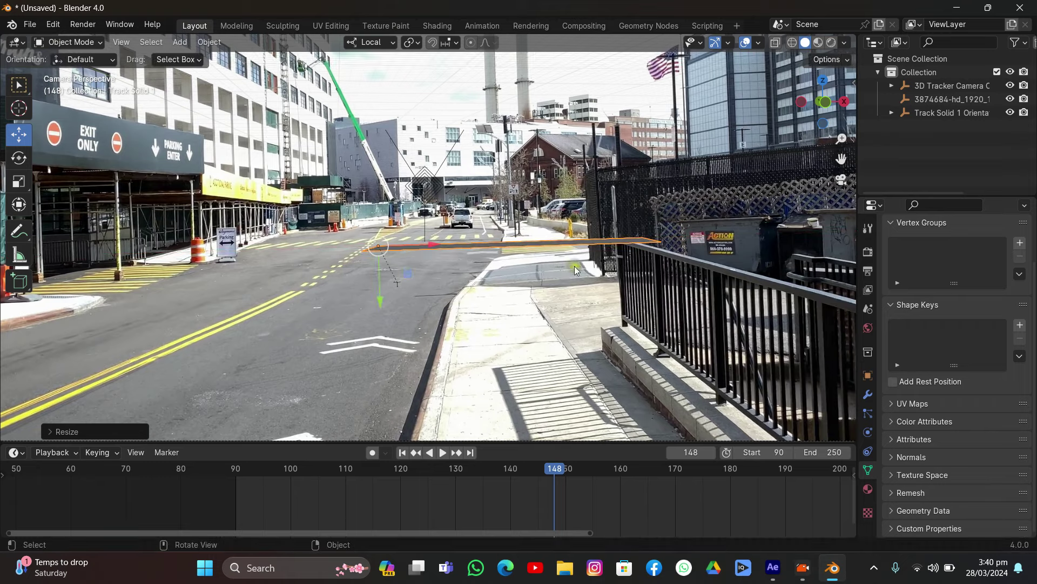
Slide the plane left onto the road, lengthen it along local Z, and shift it along the road
key("g")
key("x")
left_click(434, 248)
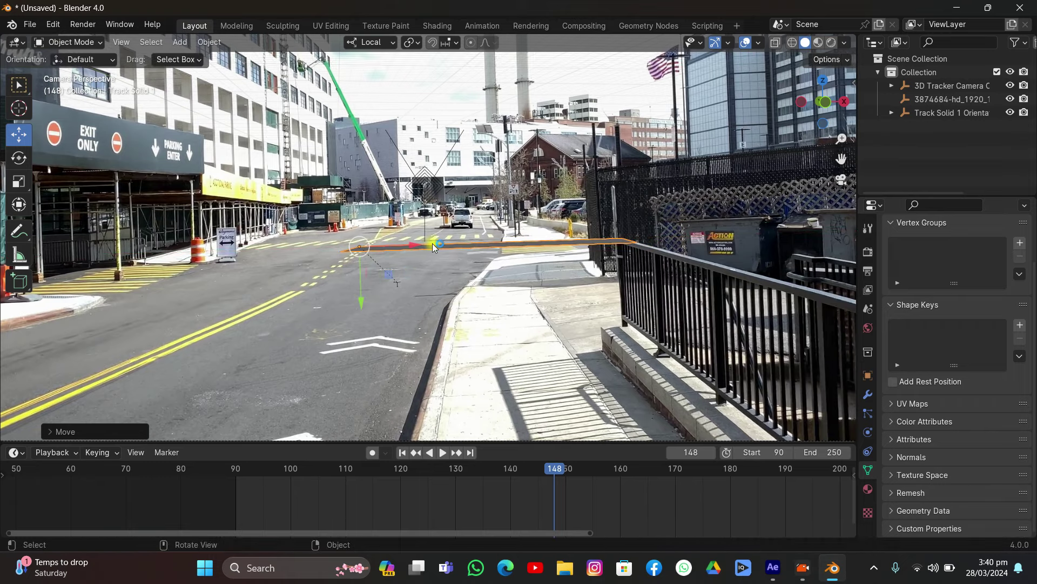
key("s")
key("z")
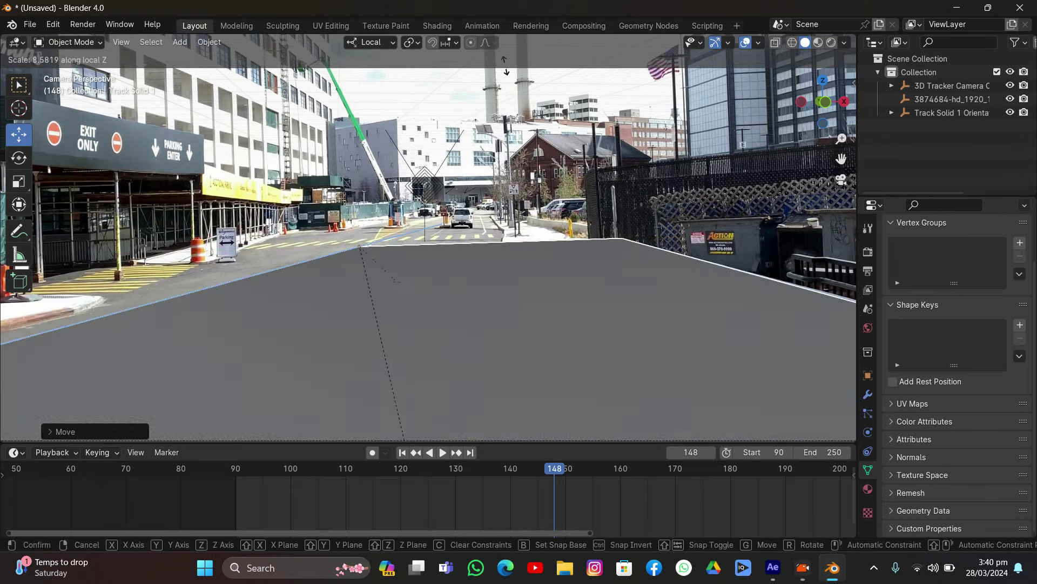
left_click(537, 306)
key("g")
key("z")
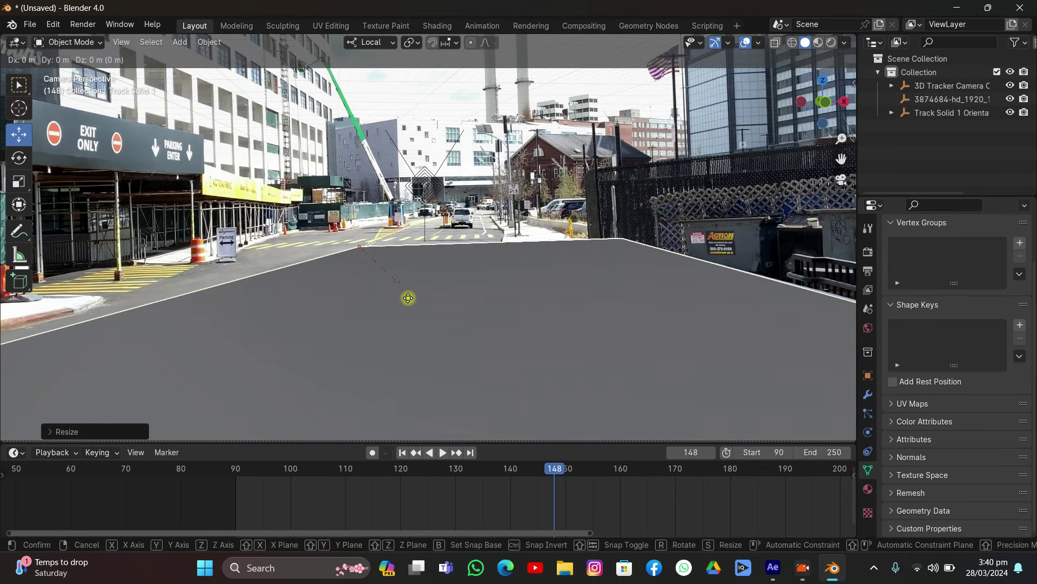
left_click(460, 256)
Readjust the plane's length and position along local Z, then widen it again along local X
key("s")
key("z")
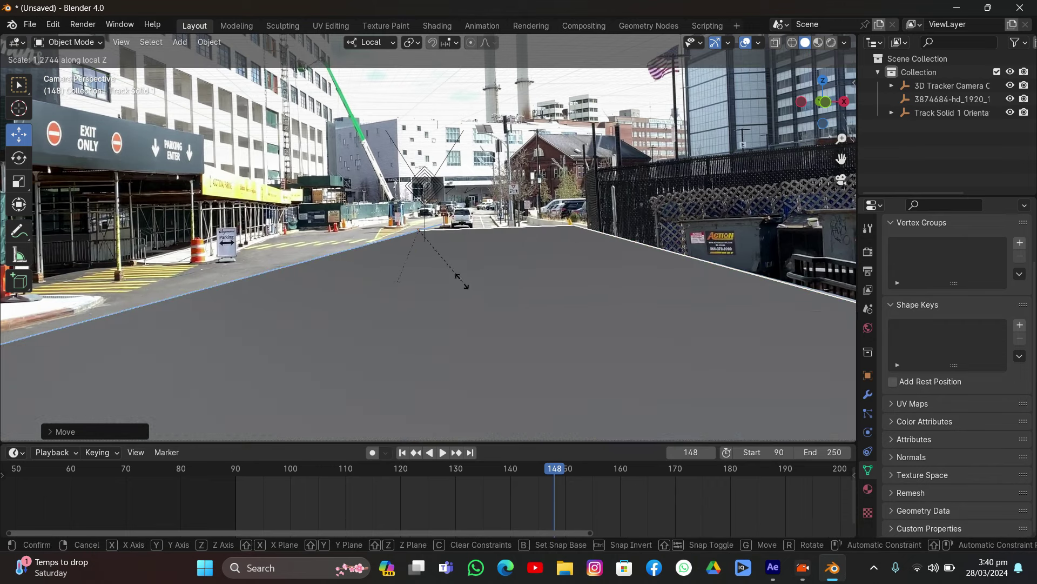
left_click(463, 277)
key("g")
key("z")
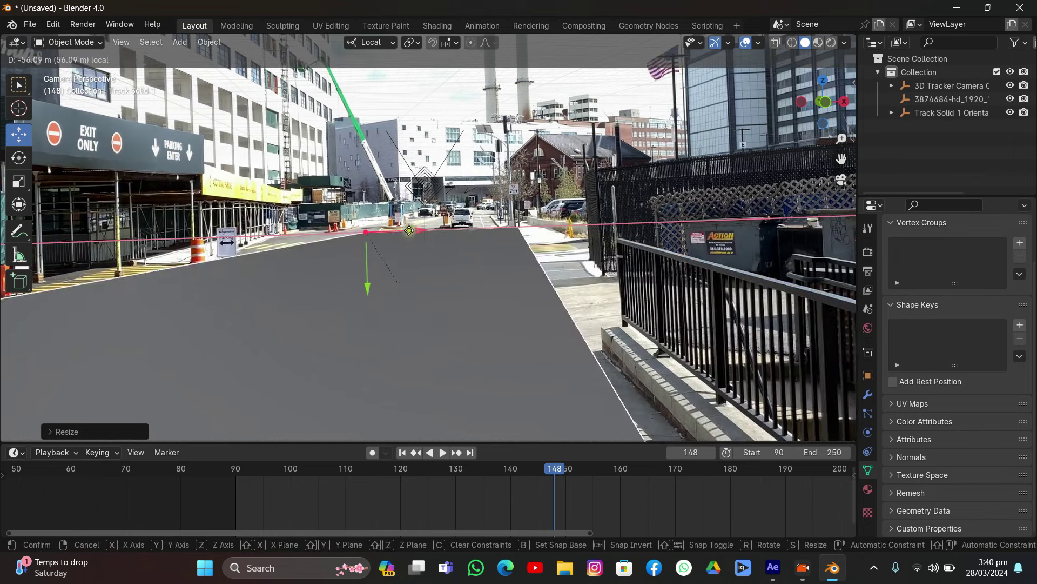
left_click(413, 230)
key("s")
key("x")
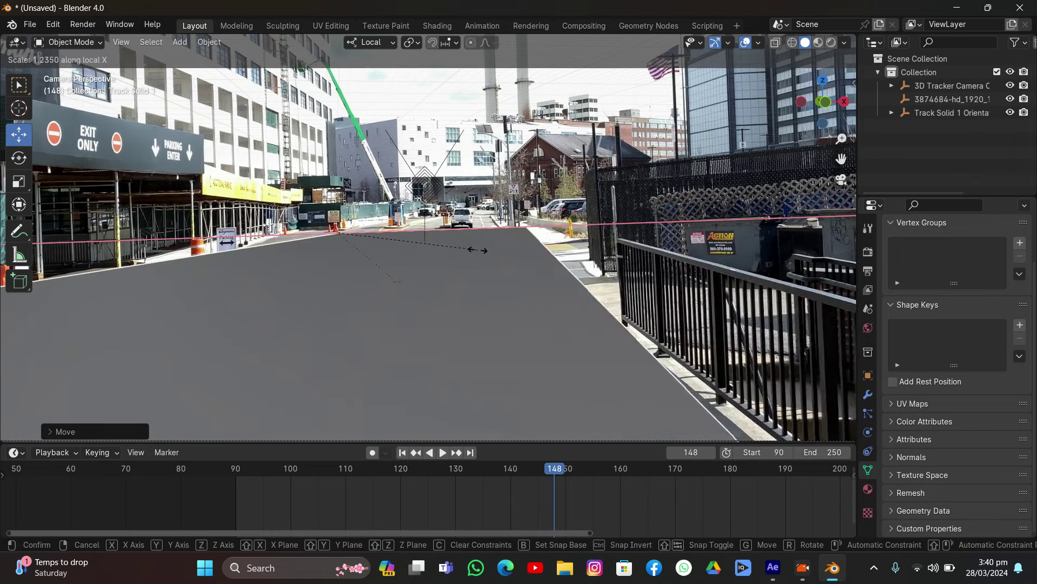
left_click(494, 253)
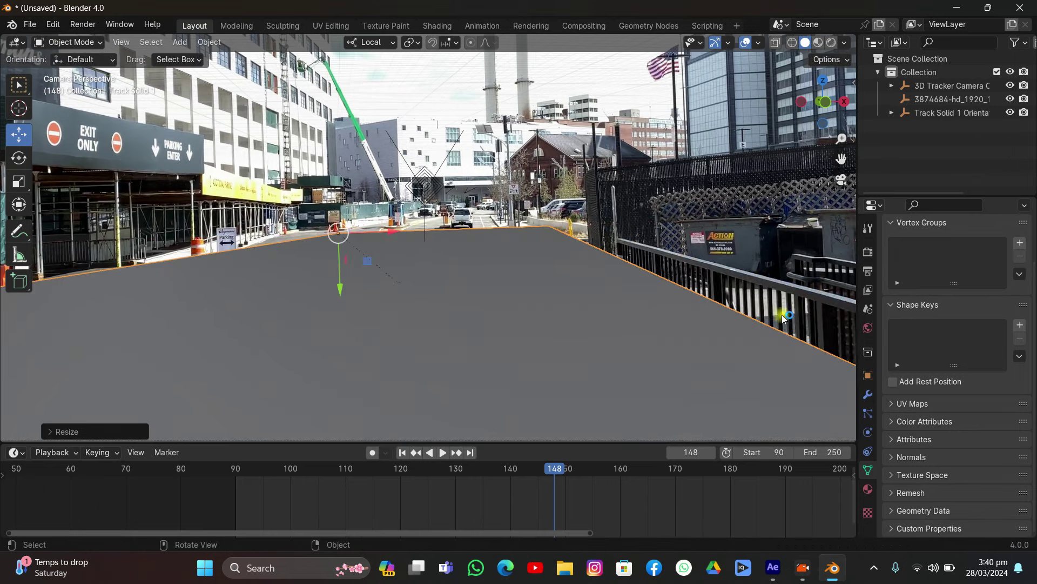
scroll(564, 272, "down", 2)
scroll(566, 274, "up", 1)
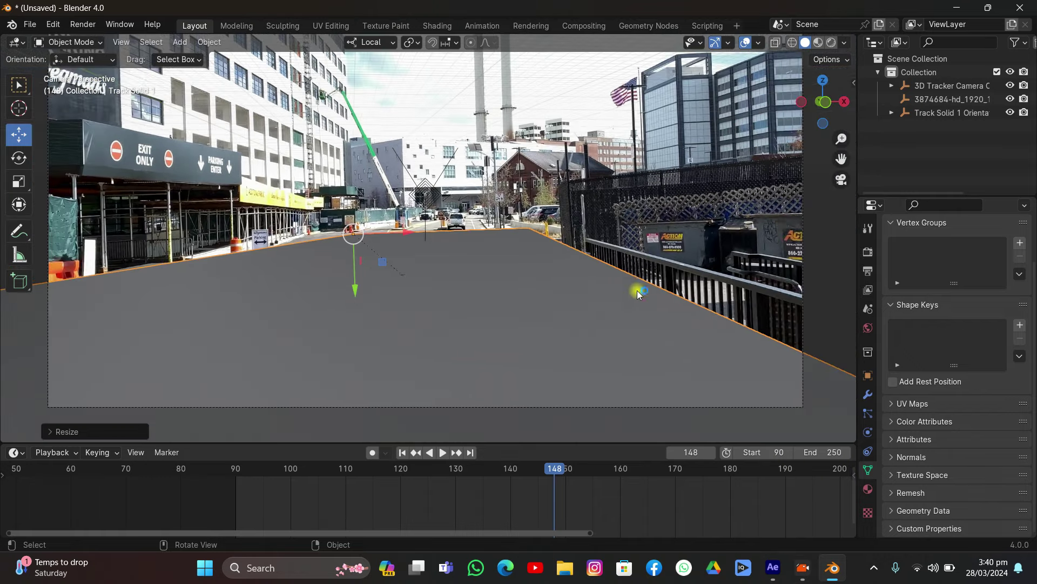
Rewind and play the tracked footage, stopping playback at frame 190
left_click_drag(309, 470, 274, 470)
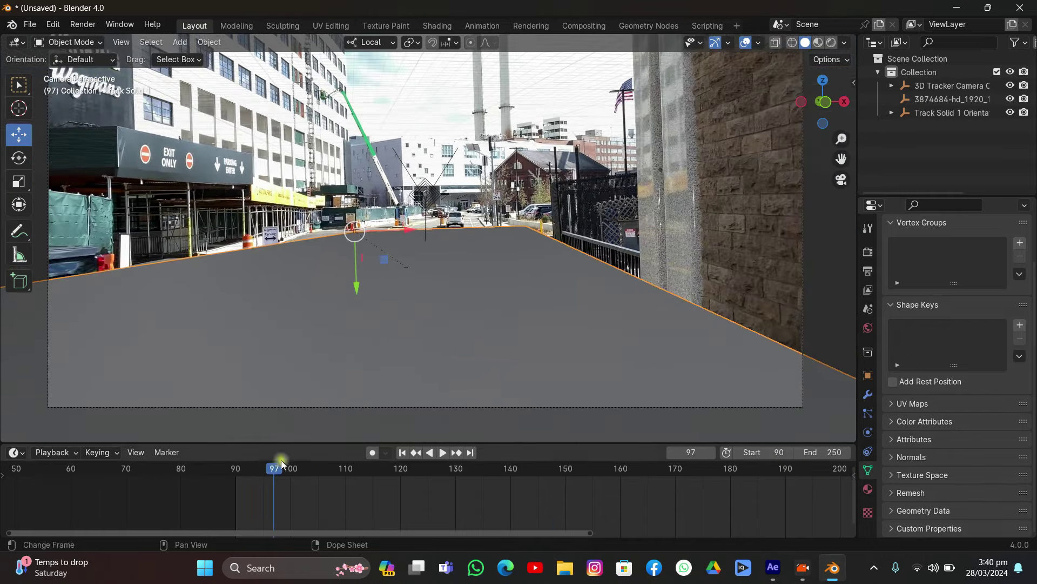
key("space")
left_click(423, 191)
scroll(423, 192, "up", 2)
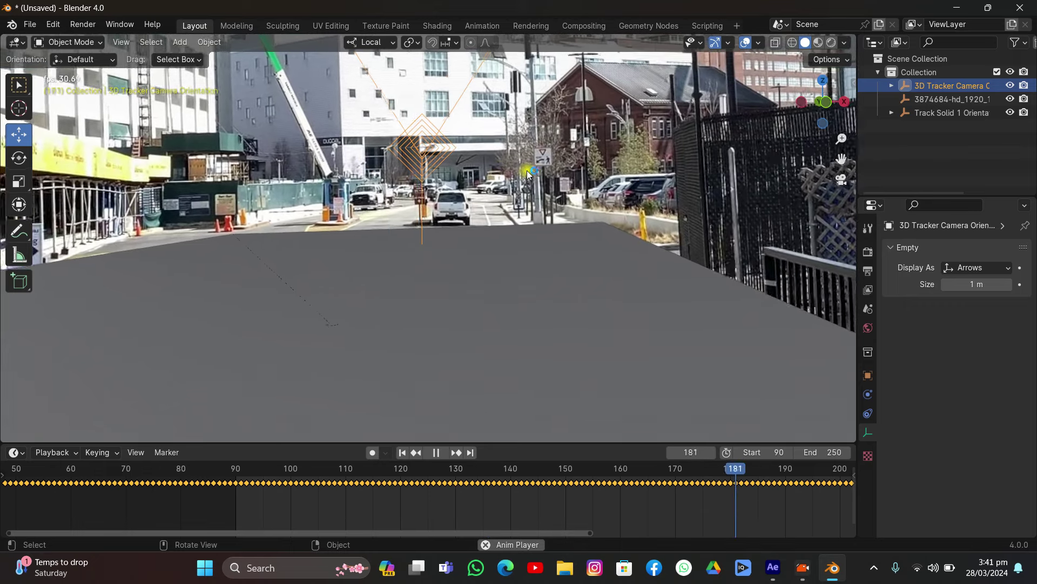
key("space")
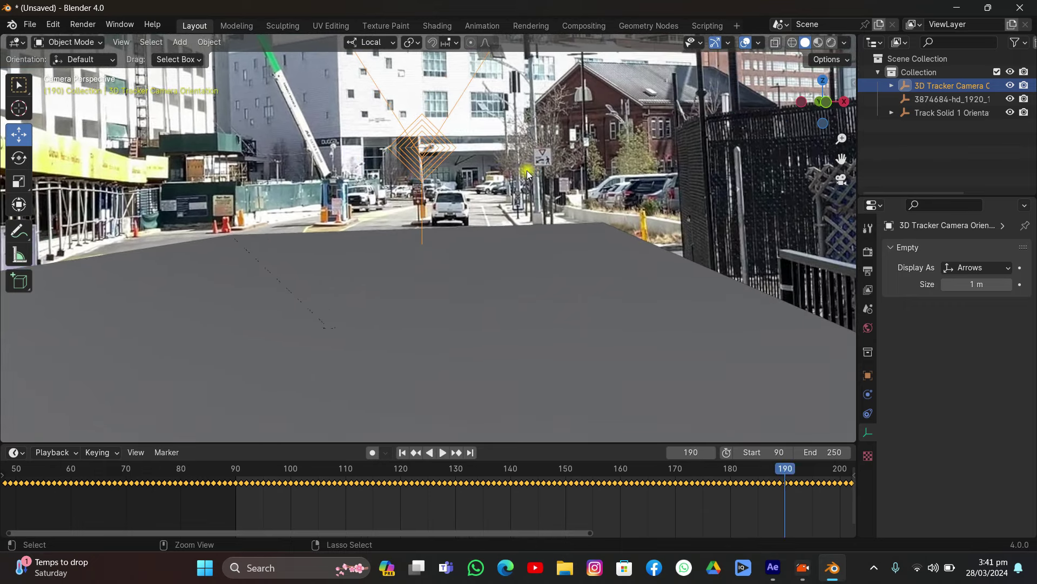
Save the scene as 'Blender' .blend inside the new folder
key("ctrl+s")
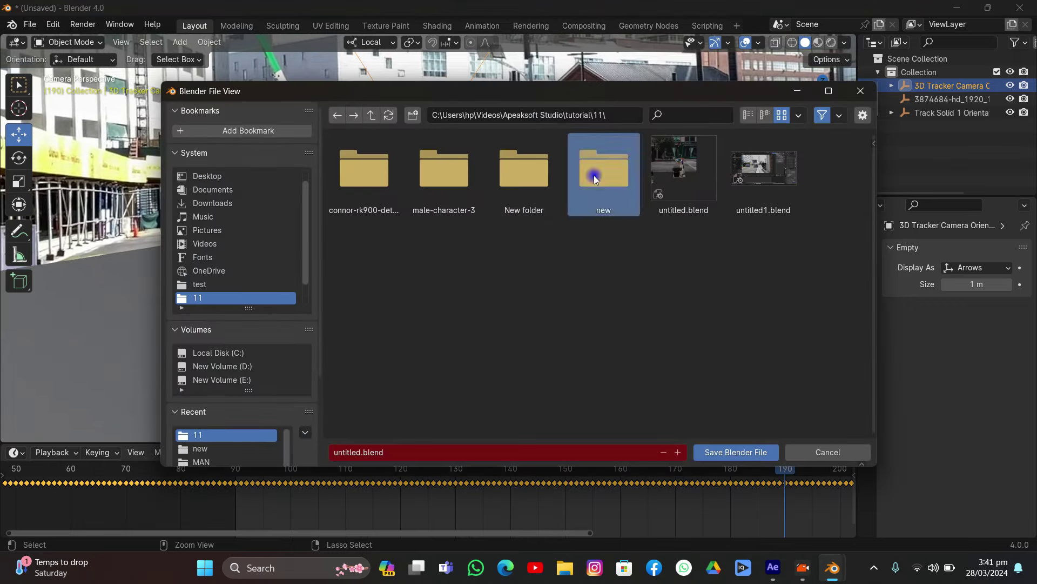
double_click(594, 175)
left_click(494, 452)
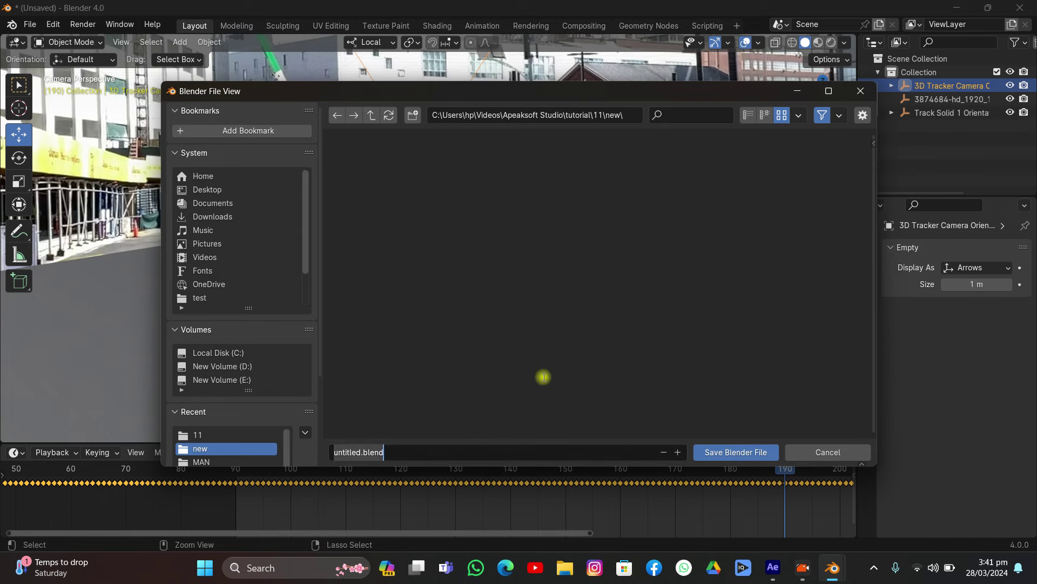
type("Blender")
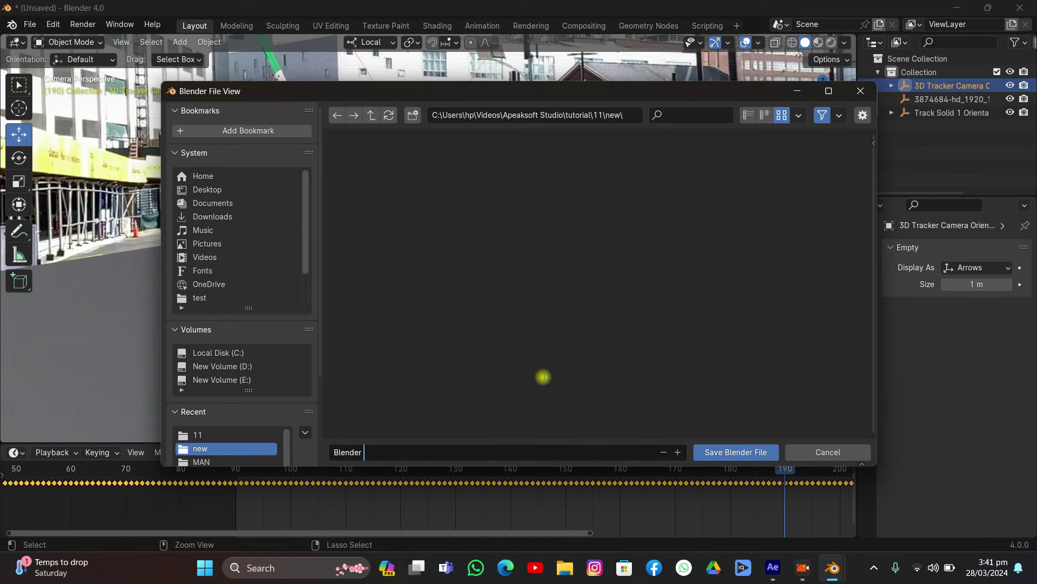
left_click(735, 452)
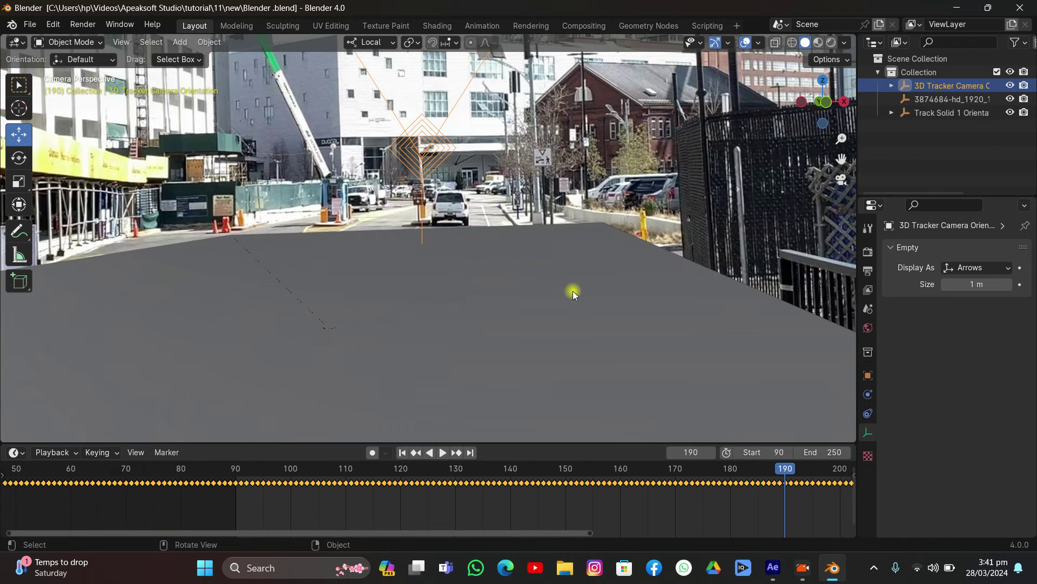
Resave the scene, exit camera view with Numpad 0, and choose File > Import > FBX
key("ctrl+s")
key("KP_0")
left_click(27, 24)
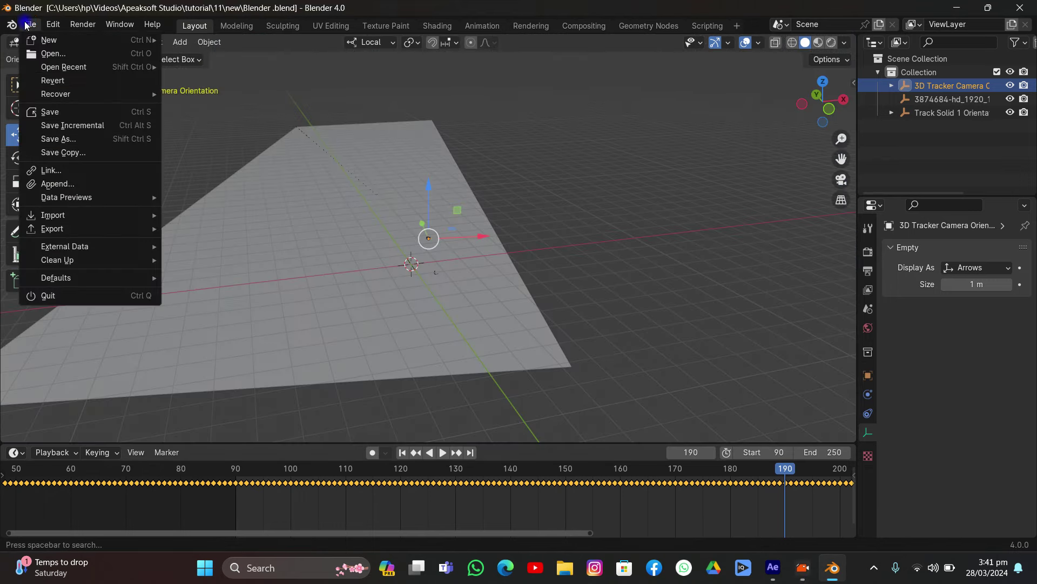
mouse_move(65, 215)
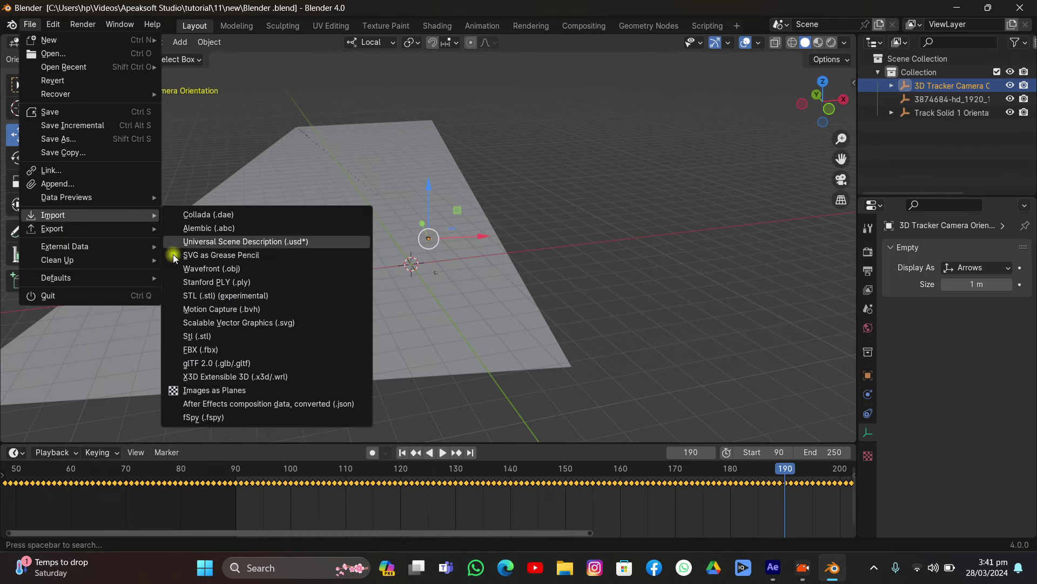
left_click(208, 350)
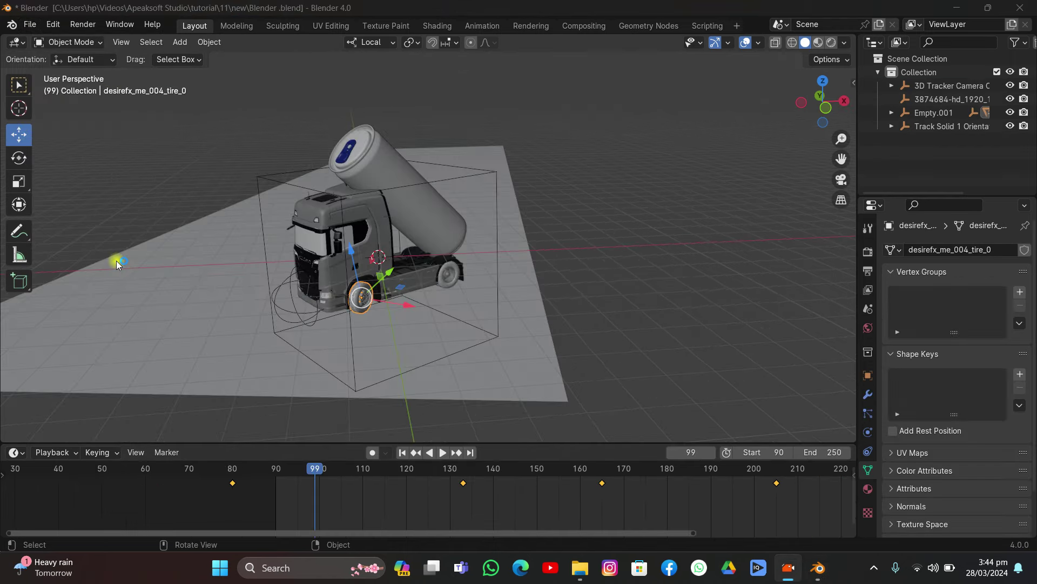
Set the animation Start frame to 80 and scrub through the imported truck's animation
middle_click_drag(116, 261, 168, 257)
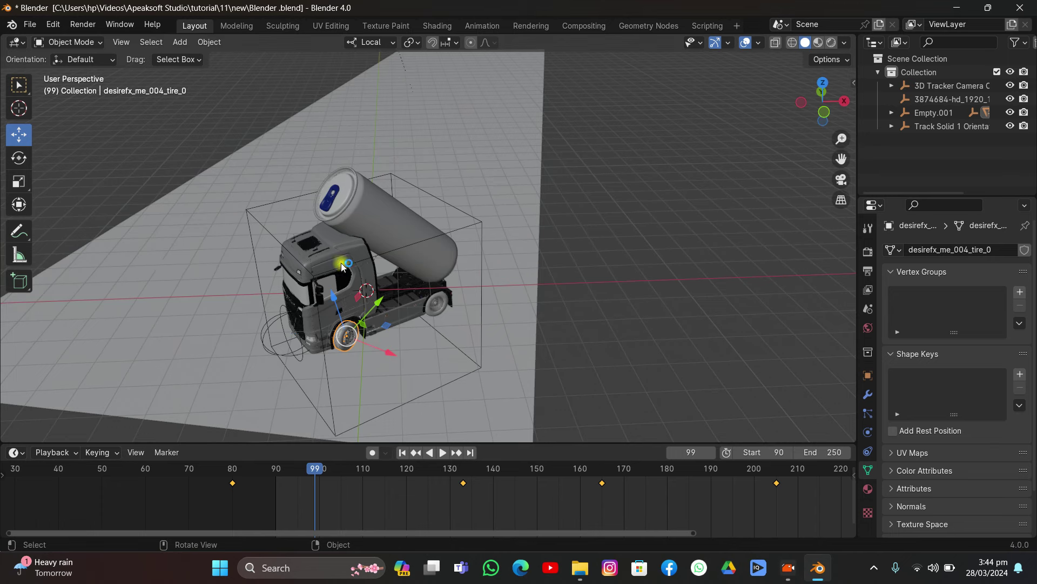
mouse_move(762, 453)
left_mouse_down()
mouse_move(719, 452)
mouse_move(743, 452)
left_mouse_up()
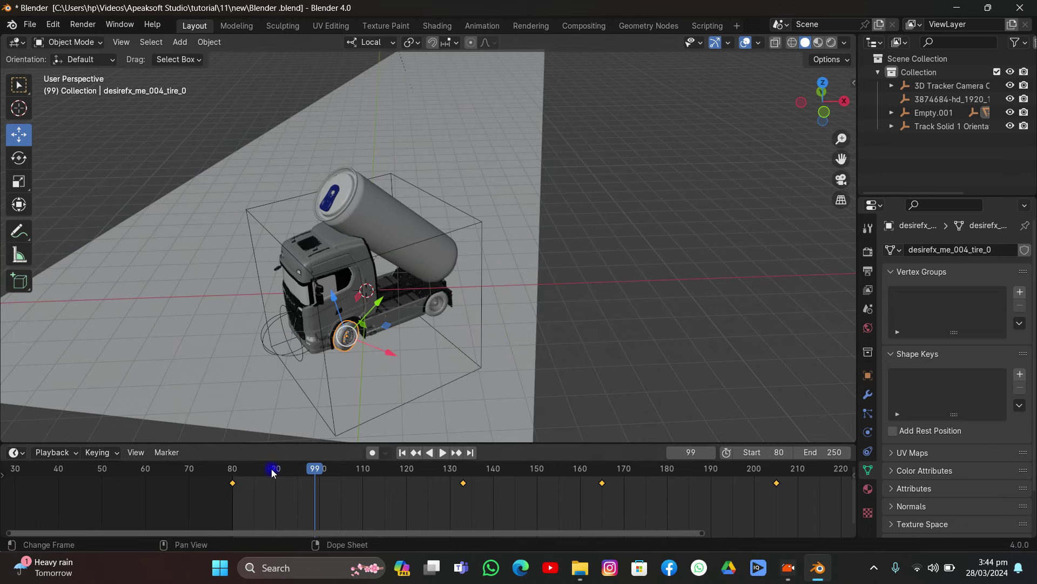
left_click_drag(273, 473, 536, 476)
scroll(359, 346, "down", 4)
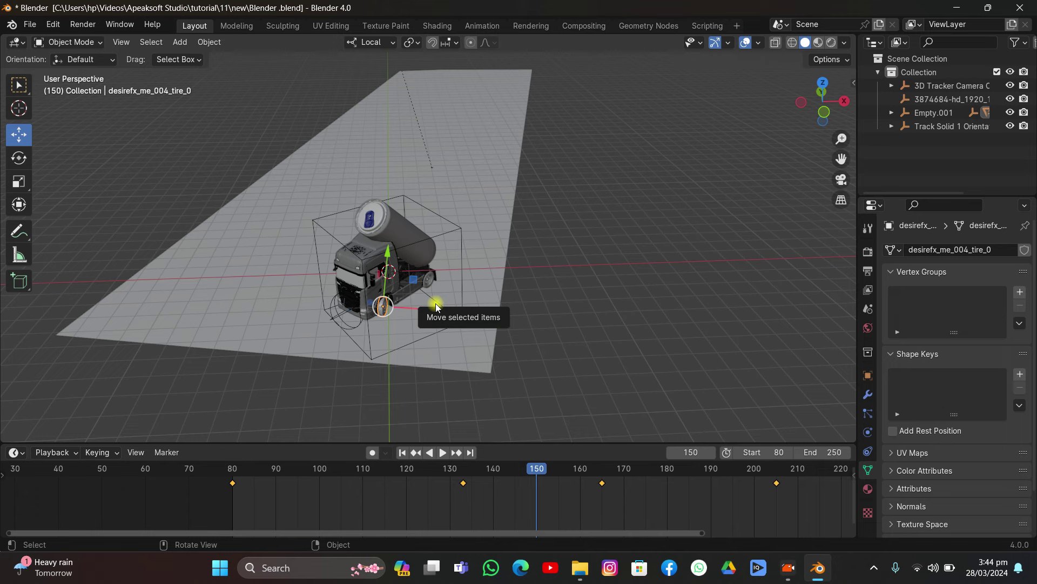
scroll(617, 496, "down", 3)
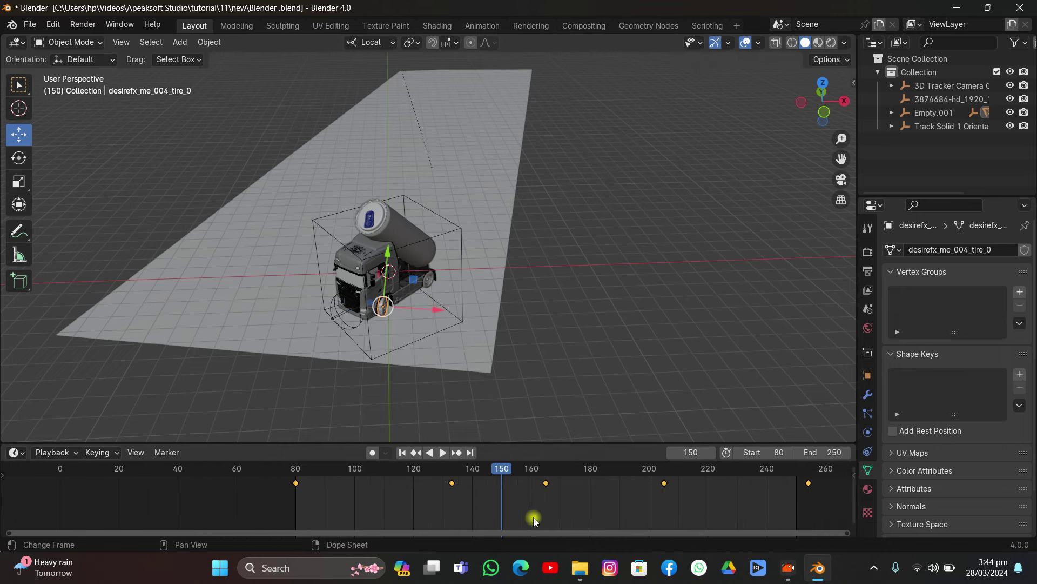
middle_click_drag(533, 517, 453, 519)
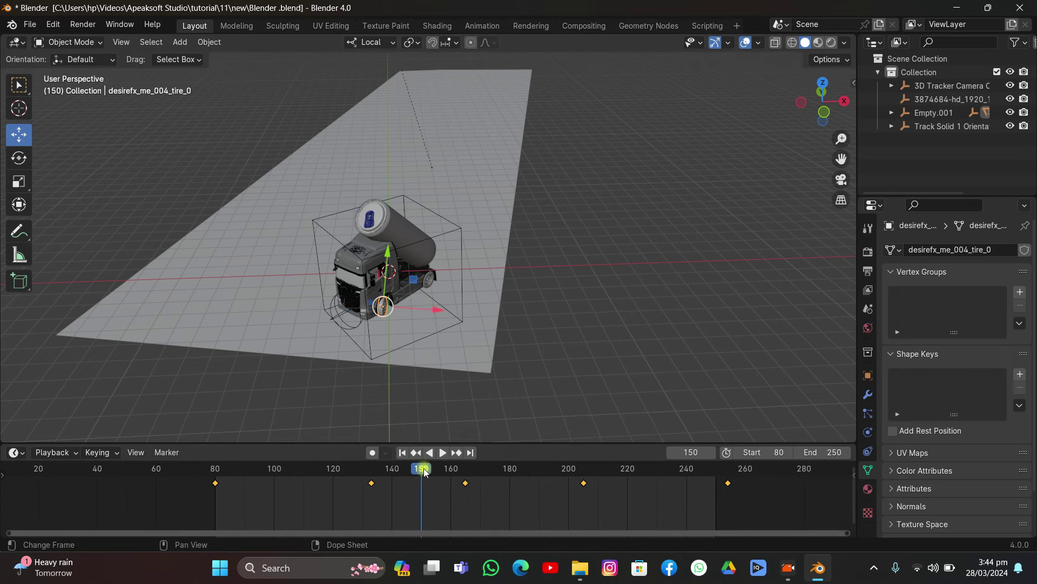
left_click_drag(425, 473, 407, 463)
key("space")
key("space")
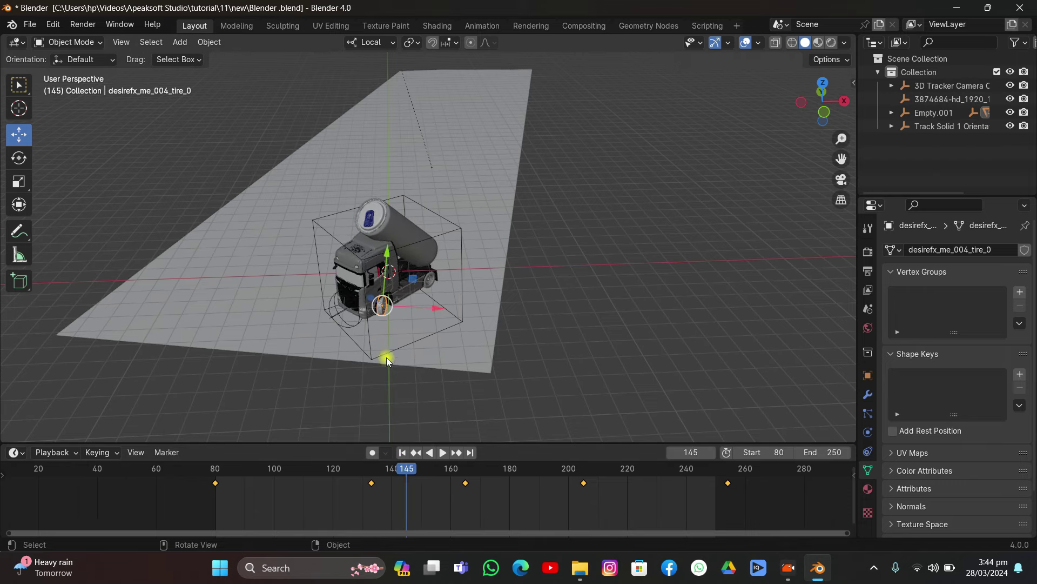
Select the driving Empty, the front tire, and the truck body to check their keyframes
middle_click_drag(387, 358, 380, 307)
left_click(357, 311)
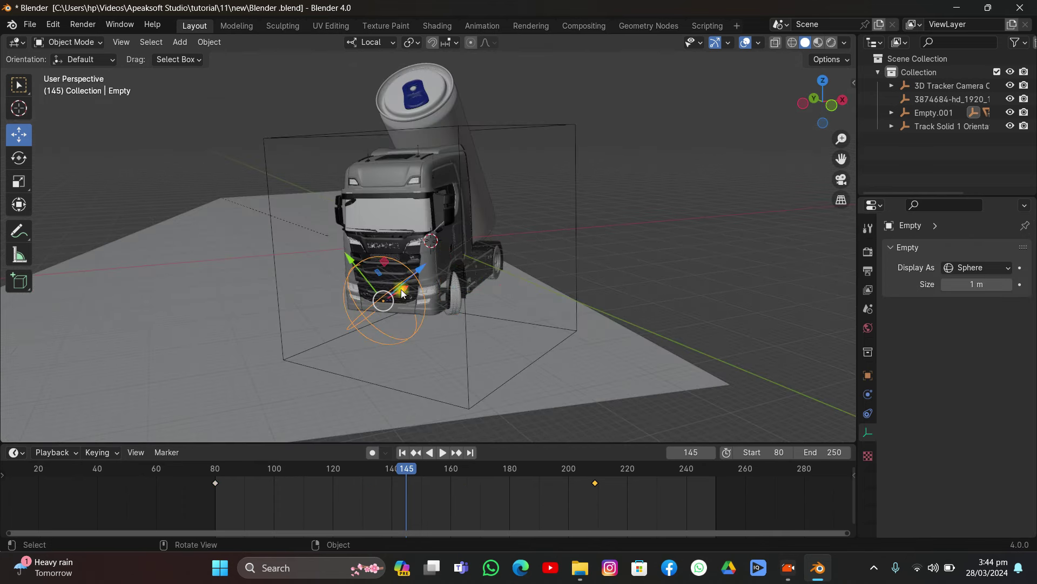
left_click(452, 308)
middle_click_drag(483, 277, 438, 283)
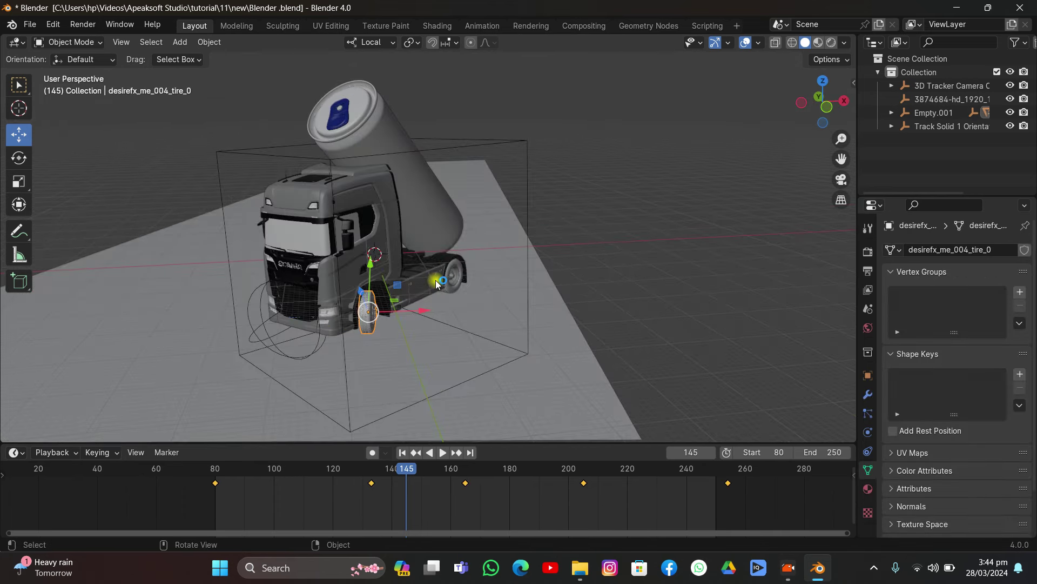
left_click(339, 213)
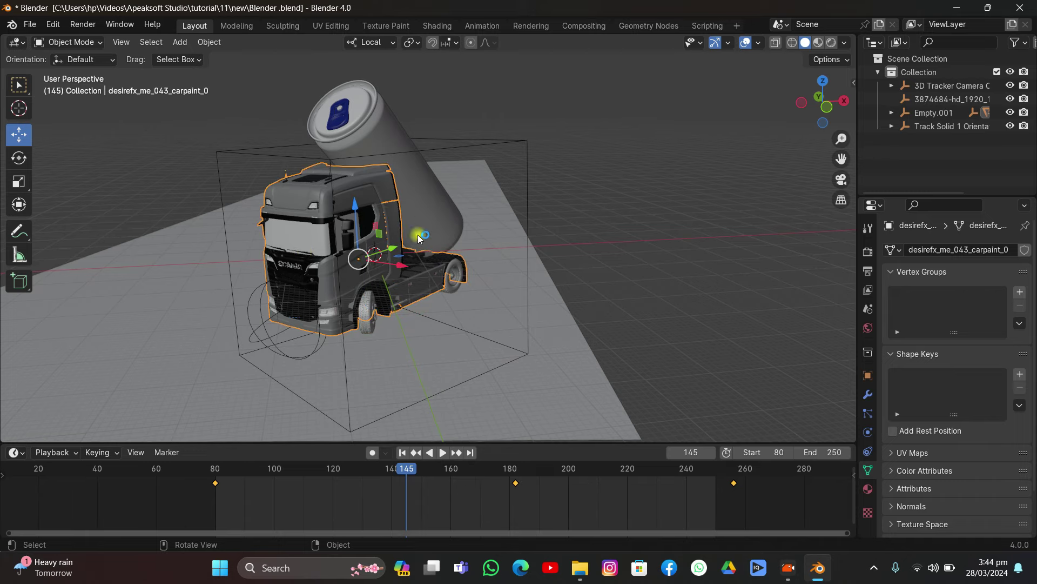
Play and scrub the animation to review the truck body's motion, stopping at frame 134
key("space")
left_click_drag(423, 475, 253, 539)
key("space")
scroll(333, 307, "up", 5)
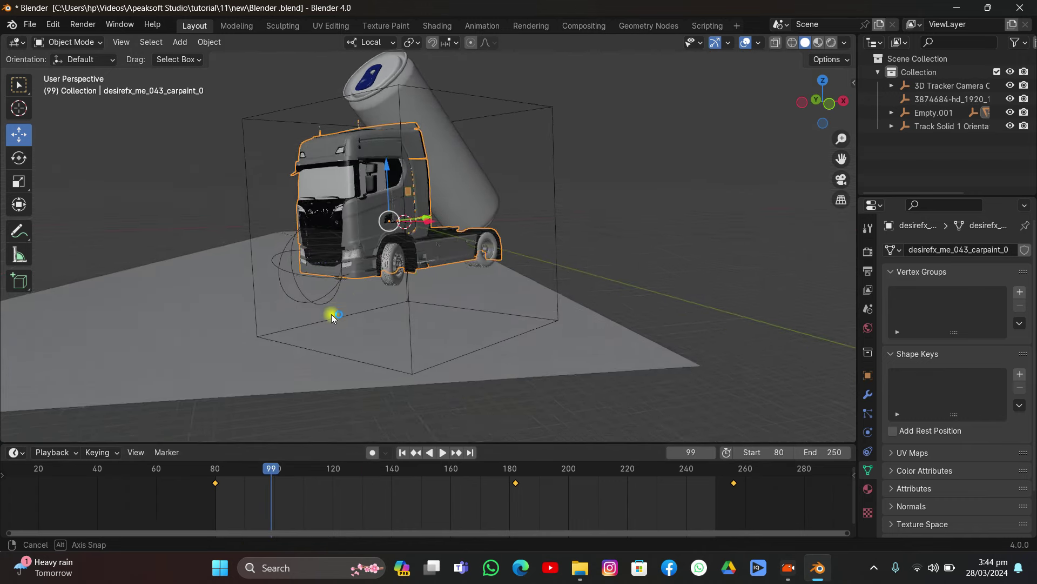
key("space")
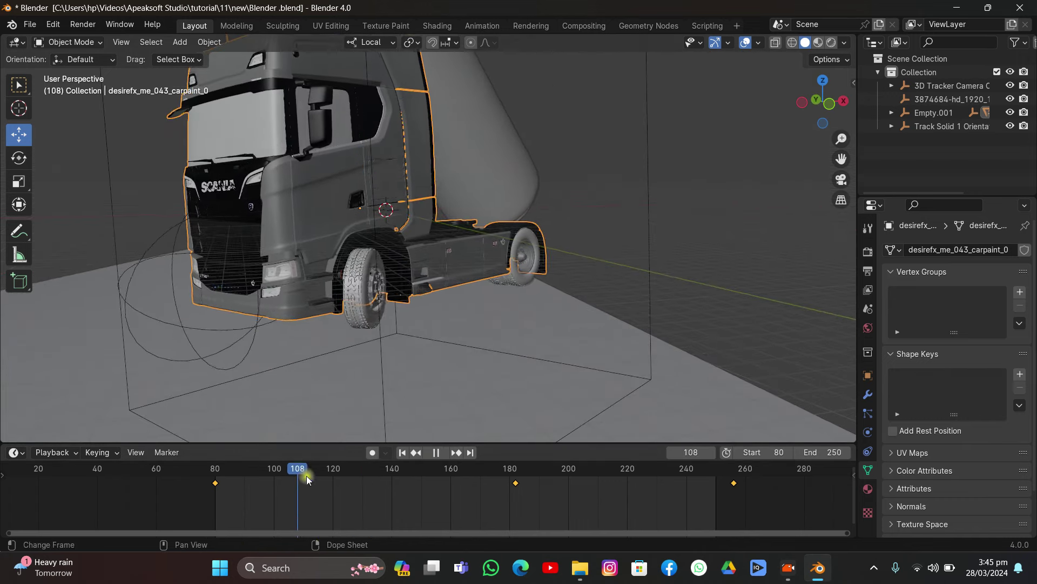
left_click_drag(419, 498, 374, 505)
key("space")
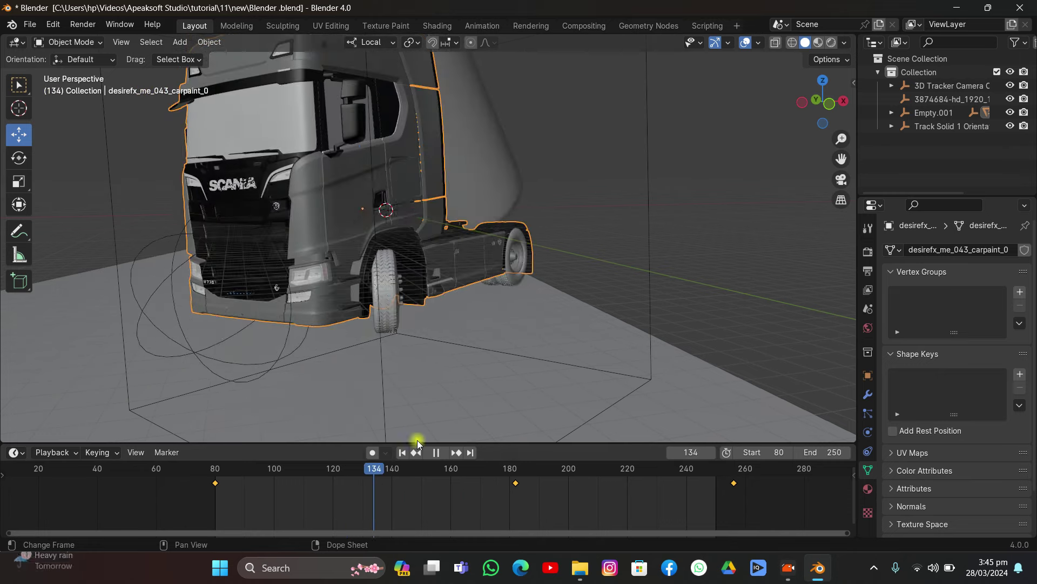
middle_click_drag(420, 440, 486, 241)
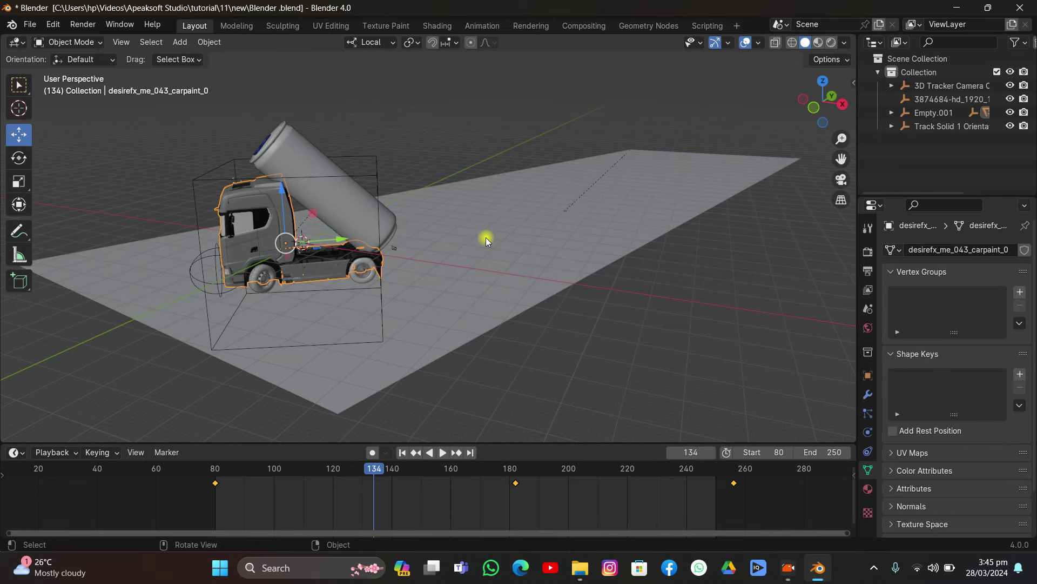
Select the Red Bull can and switch viewport shading to Material Preview
scroll(320, 265, "up", 3)
middle_click_drag(330, 264, 289, 191)
left_click(304, 154)
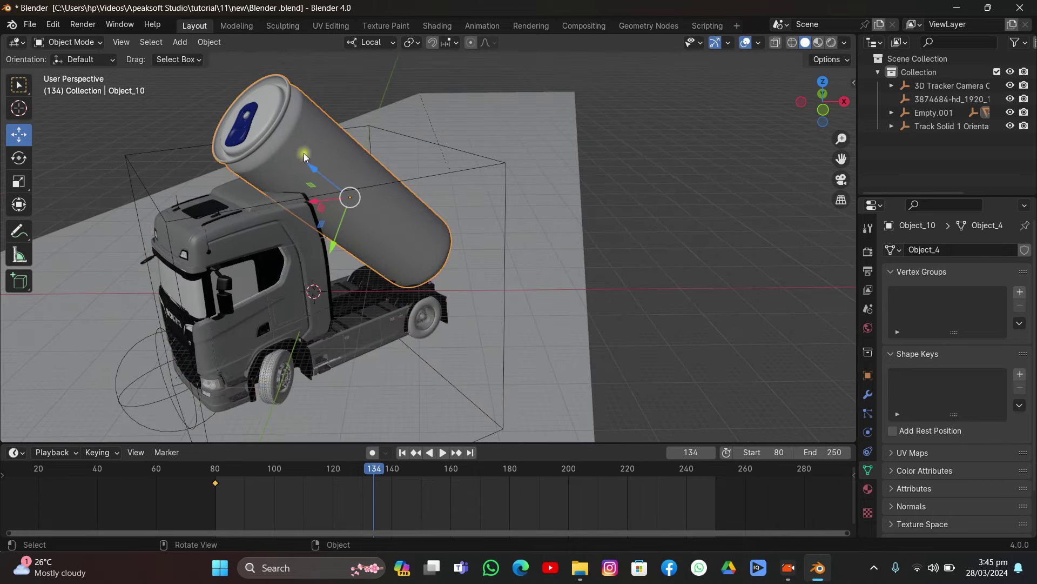
middle_click_drag(335, 162, 378, 167)
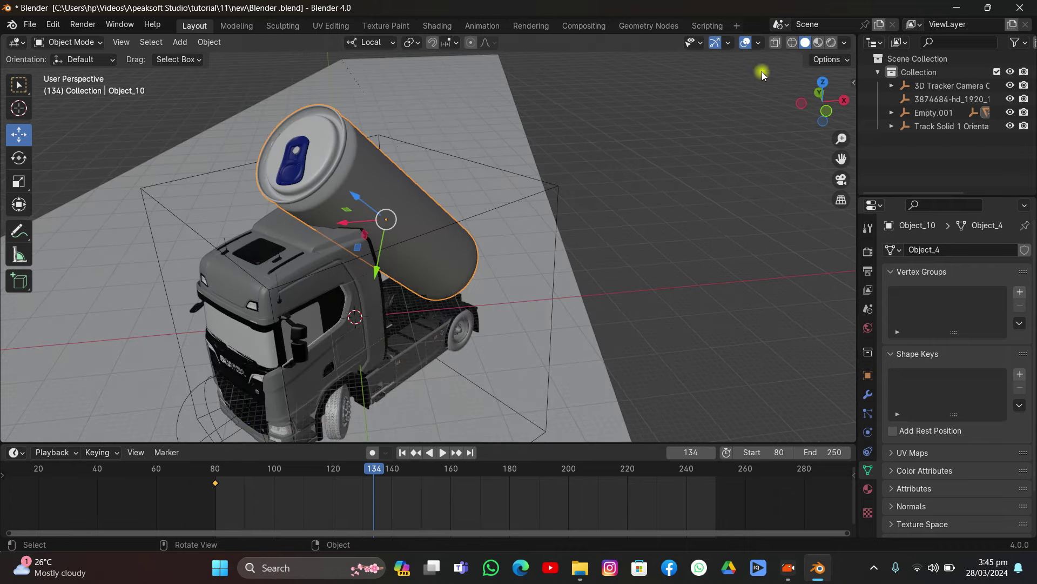
left_click(818, 43)
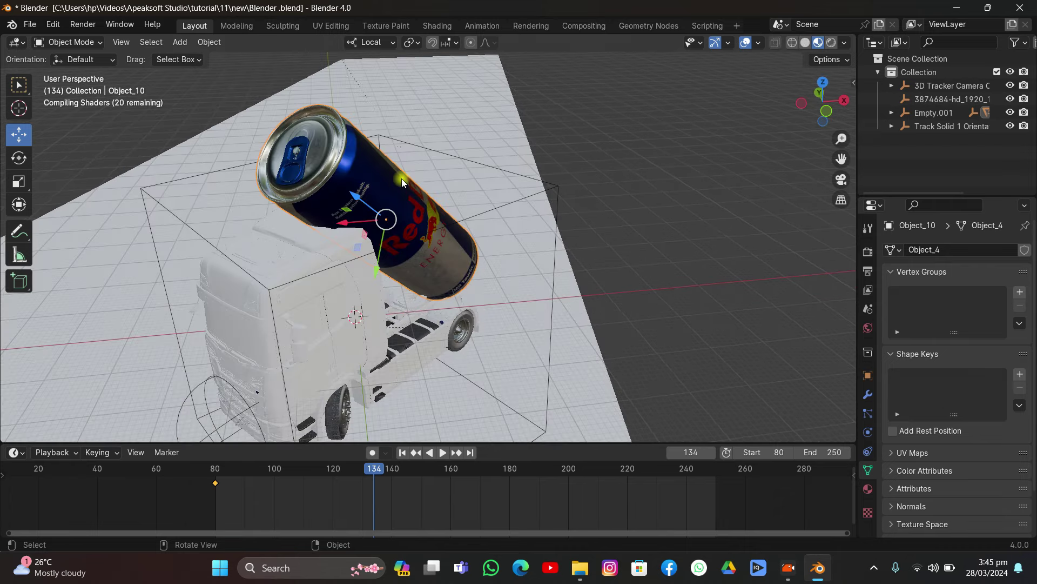
middle_click_drag(496, 194, 443, 188)
Scrub and play the timeline to check the textured can's motion around frame 110
left_click_drag(372, 479, 321, 484)
key("space")
key("space")
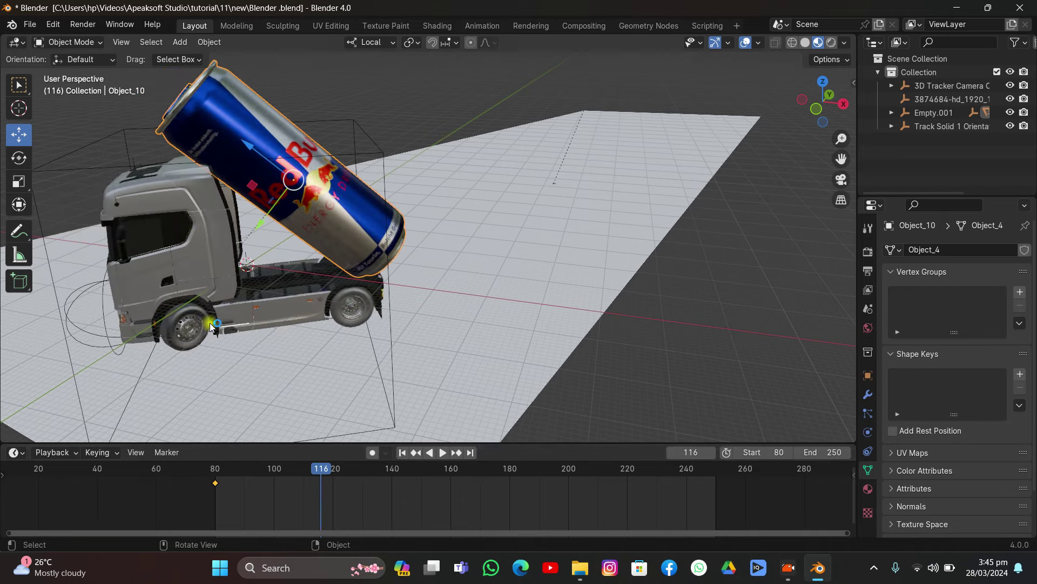
middle_click_drag(302, 324, 242, 296)
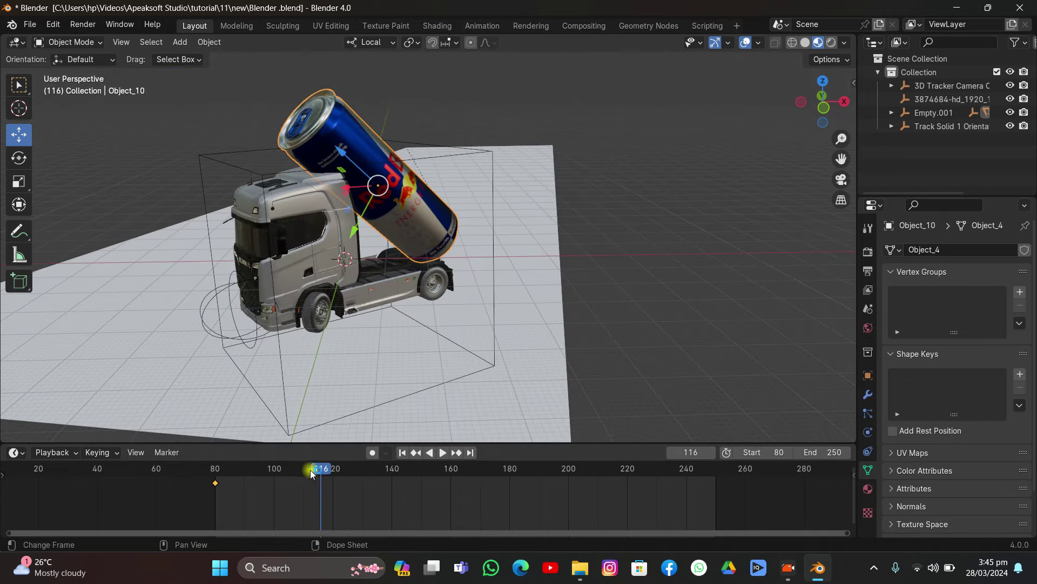
mouse_move(321, 481)
left_mouse_down()
mouse_move(282, 482)
mouse_move(306, 482)
left_mouse_up()
scroll(478, 196, "down", 4)
Move the truck's Empty rig off to the right, checking through the tracked camera
middle_click_drag(479, 197, 389, 219)
left_click(423, 229)
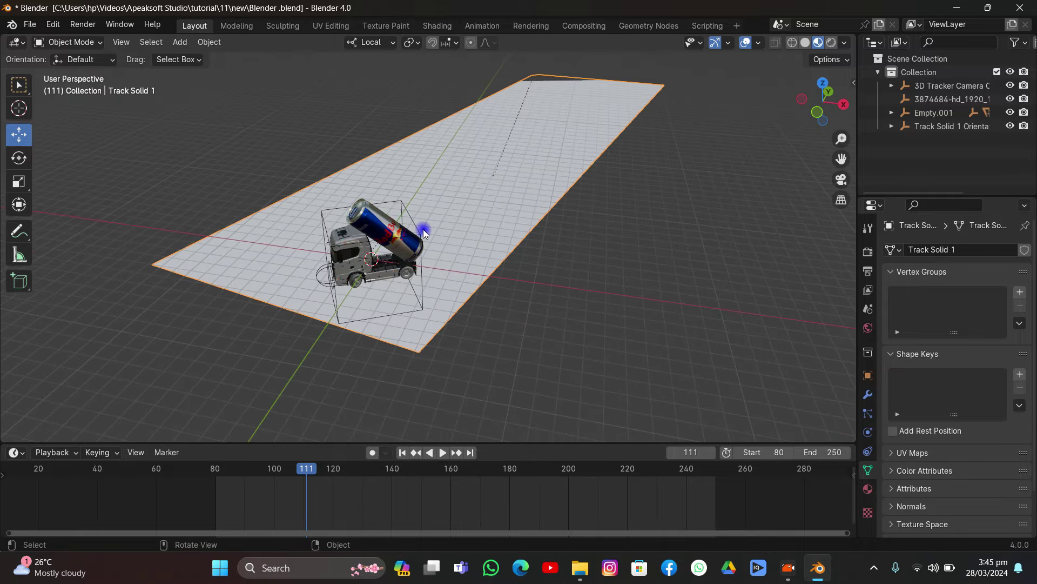
left_click(321, 213)
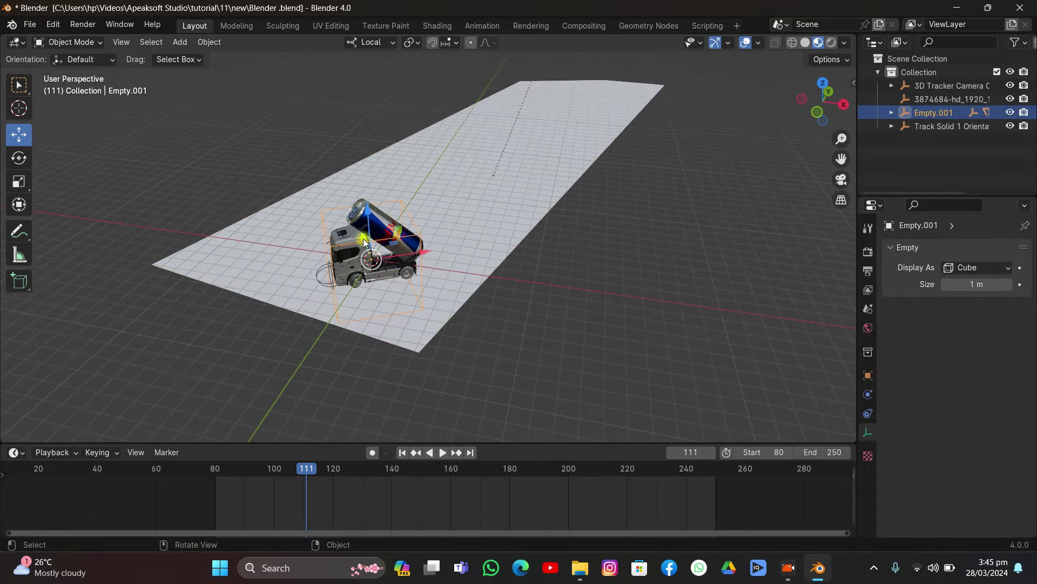
middle_click_drag(410, 210, 558, 189)
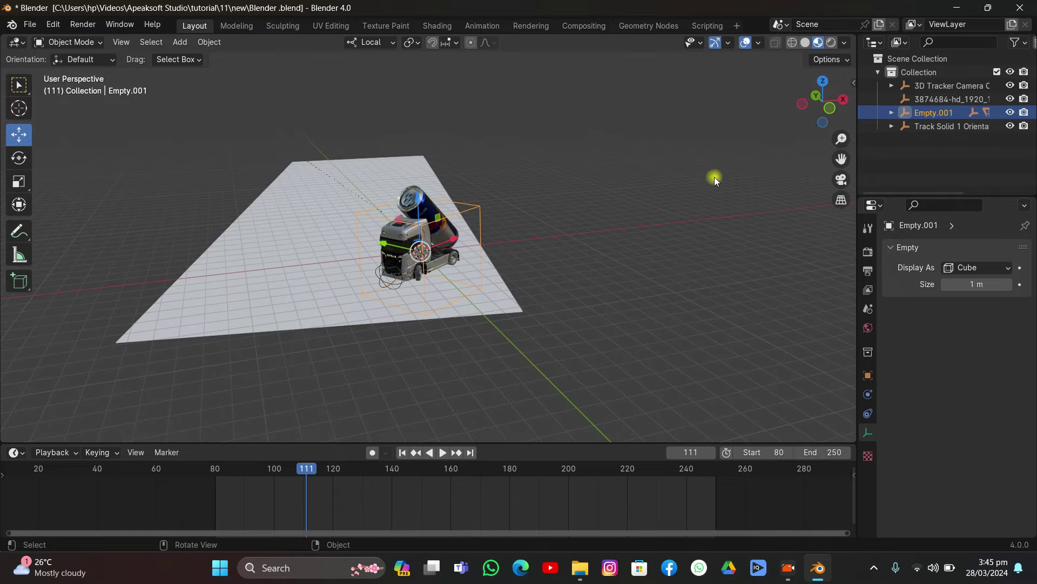
left_click(835, 182)
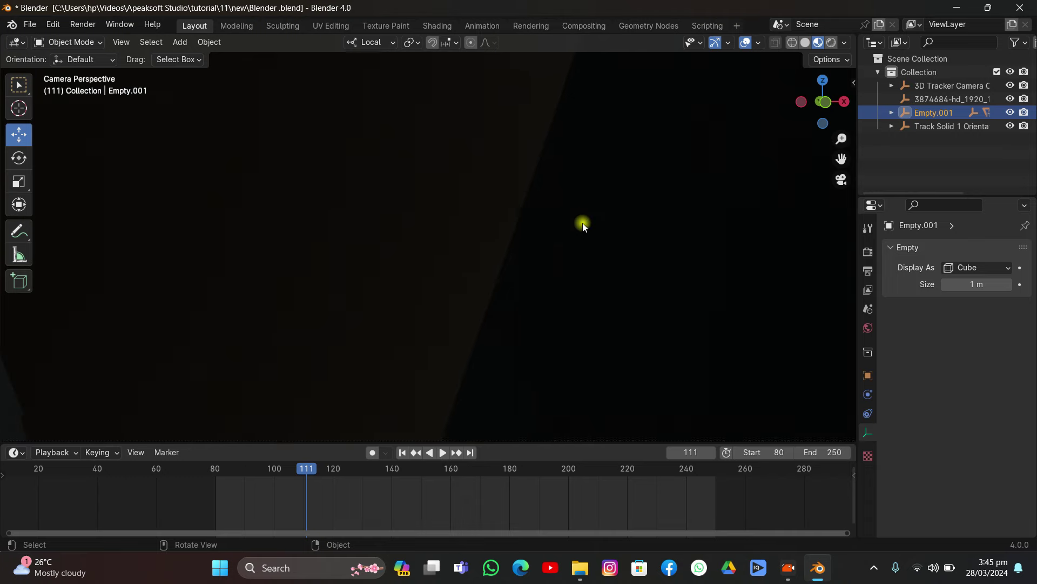
mouse_move(583, 223)
middle_mouse_down()
mouse_move(540, 222)
mouse_move(606, 241)
mouse_move(574, 238)
middle_mouse_up()
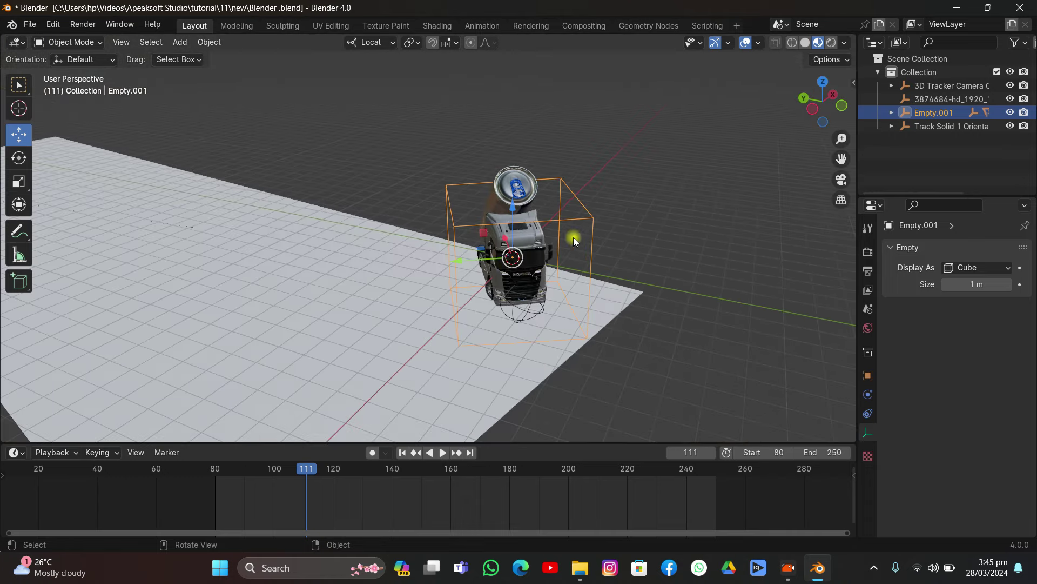
left_click_drag(497, 275, 759, 204)
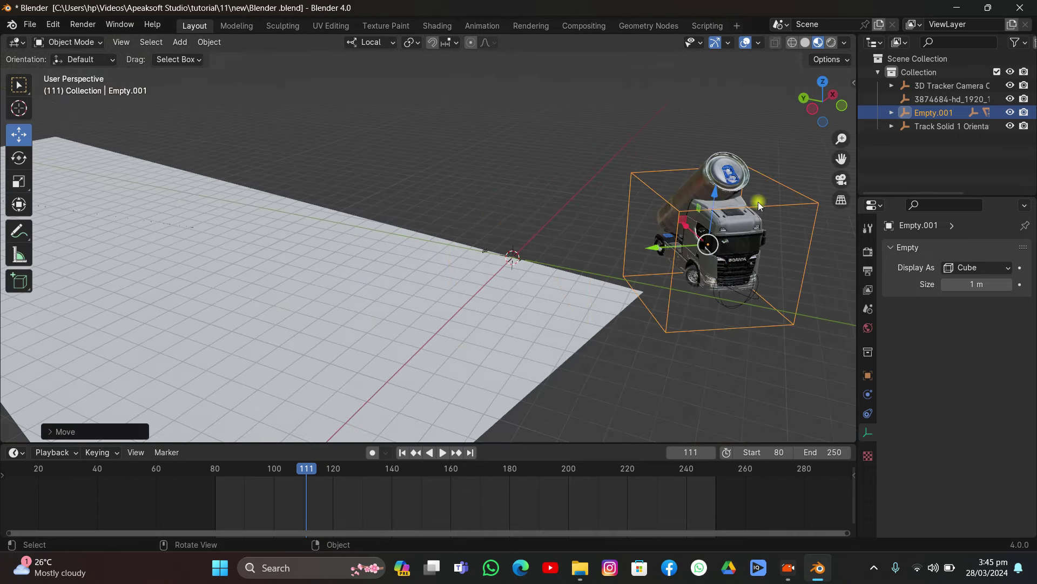
left_click(838, 180)
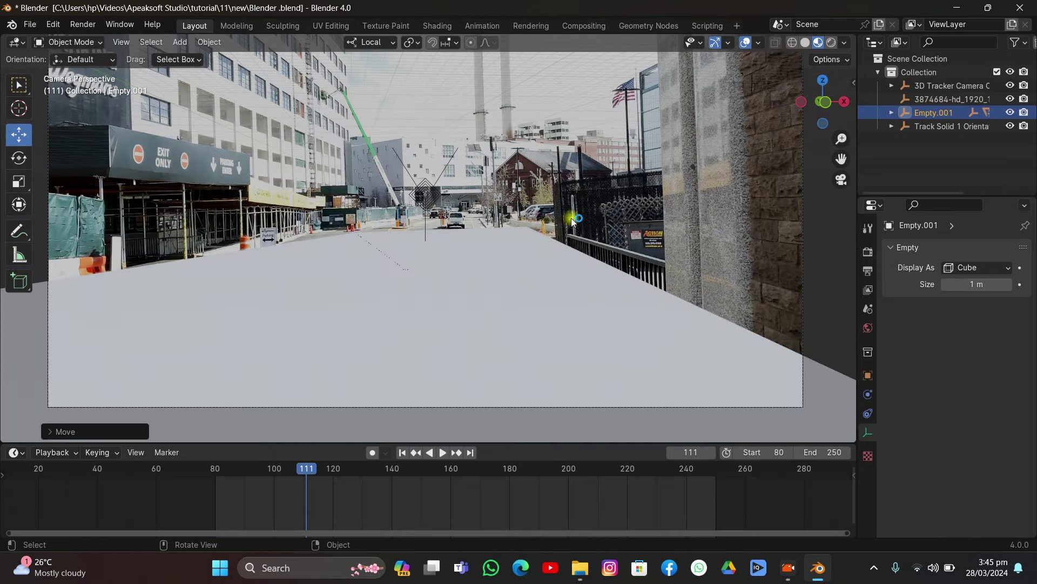
Select and hide the Track Solid 1 ground plane, then reselect Empty.001
left_click(539, 239)
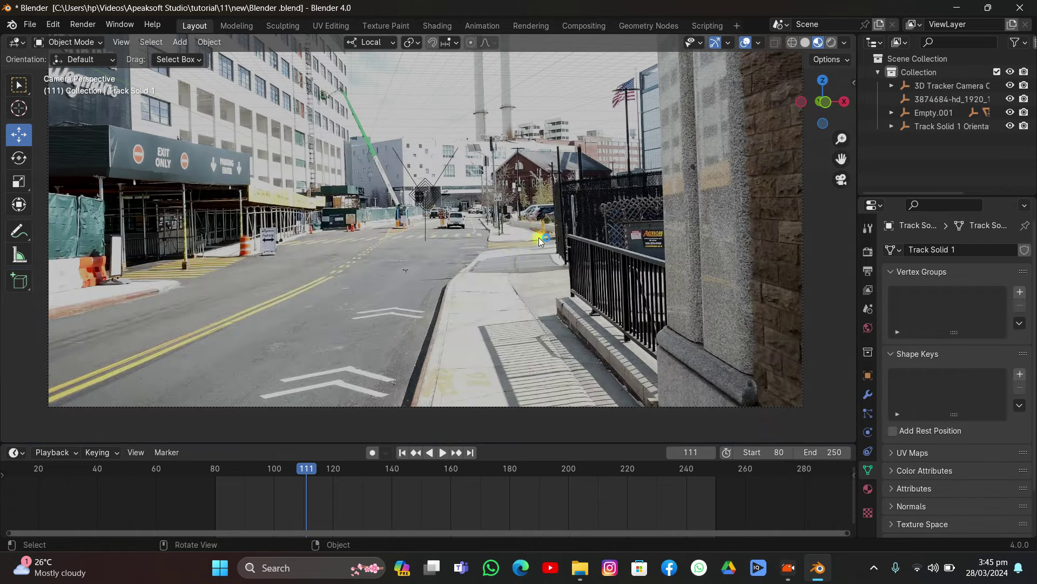
scroll(527, 254, "up", 4)
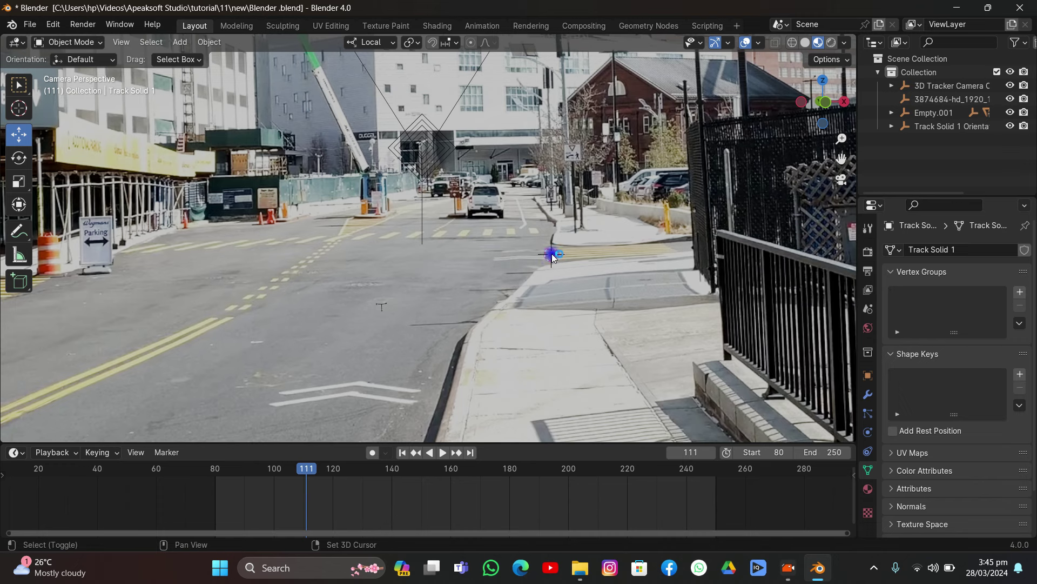
left_click(934, 110)
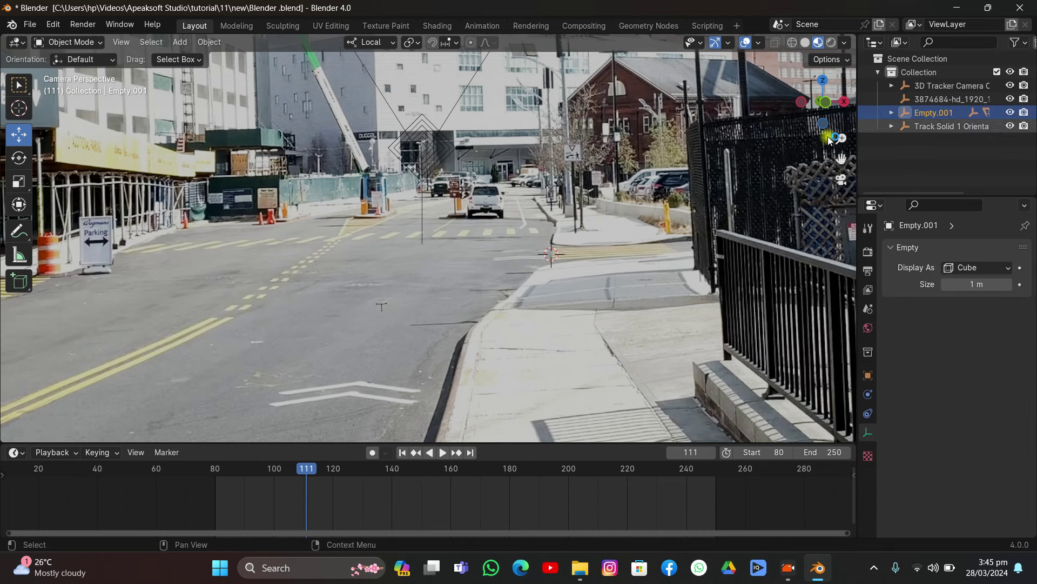
Snap Empty.001 to the 3D cursor with Selection to Cursor and scale the truck rig down
key("shift+s")
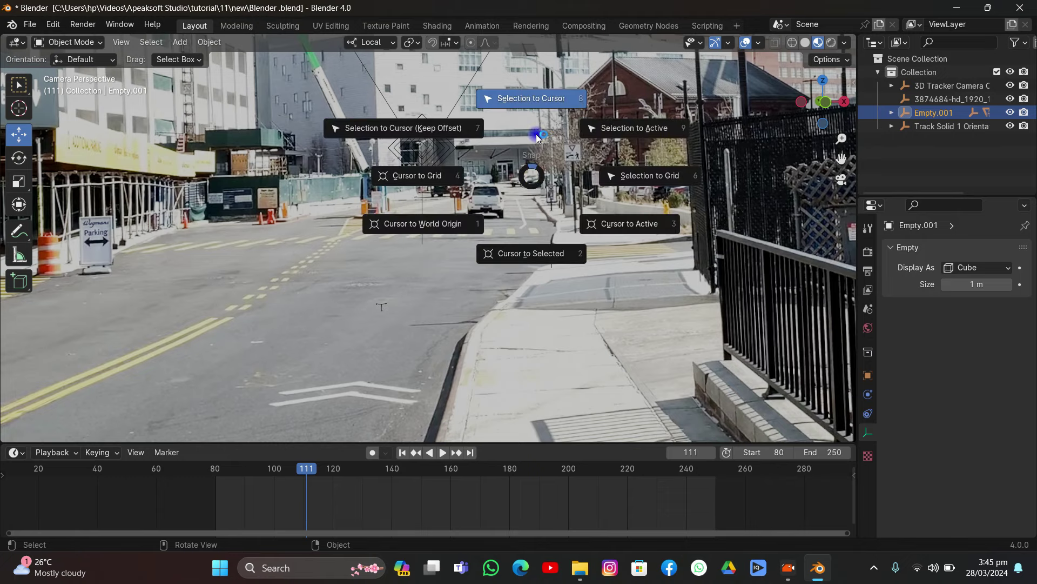
left_click(536, 134)
scroll(565, 189, "down", 5)
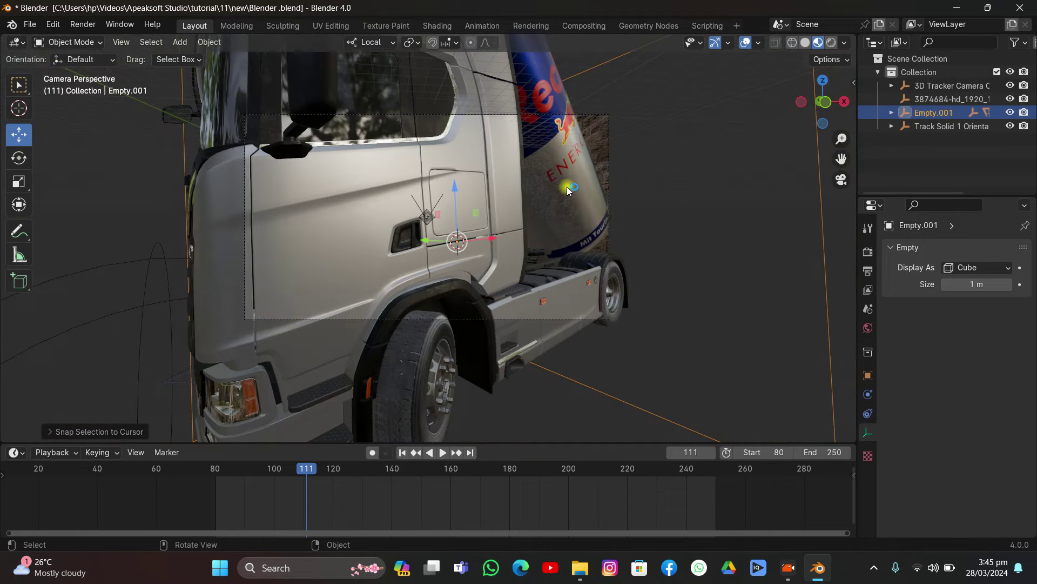
scroll(567, 189, "up", 3)
scroll(665, 251, "down", 3)
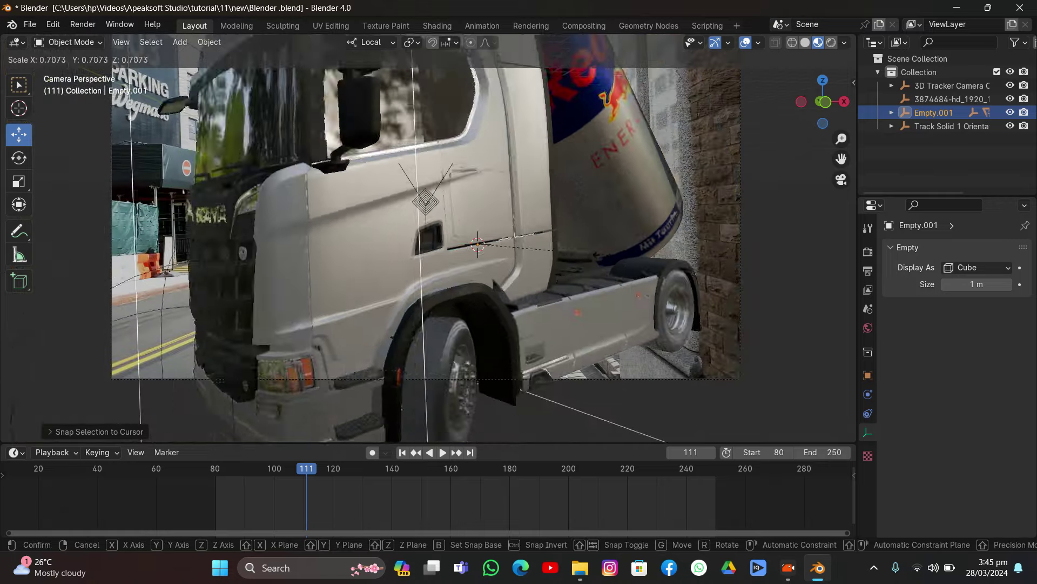
key("s")
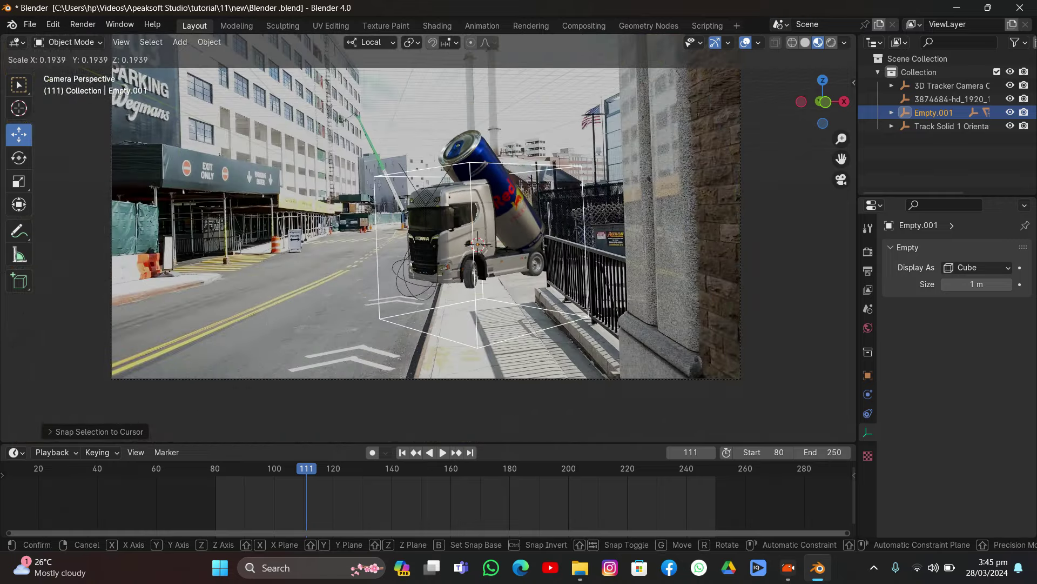
left_click(514, 248)
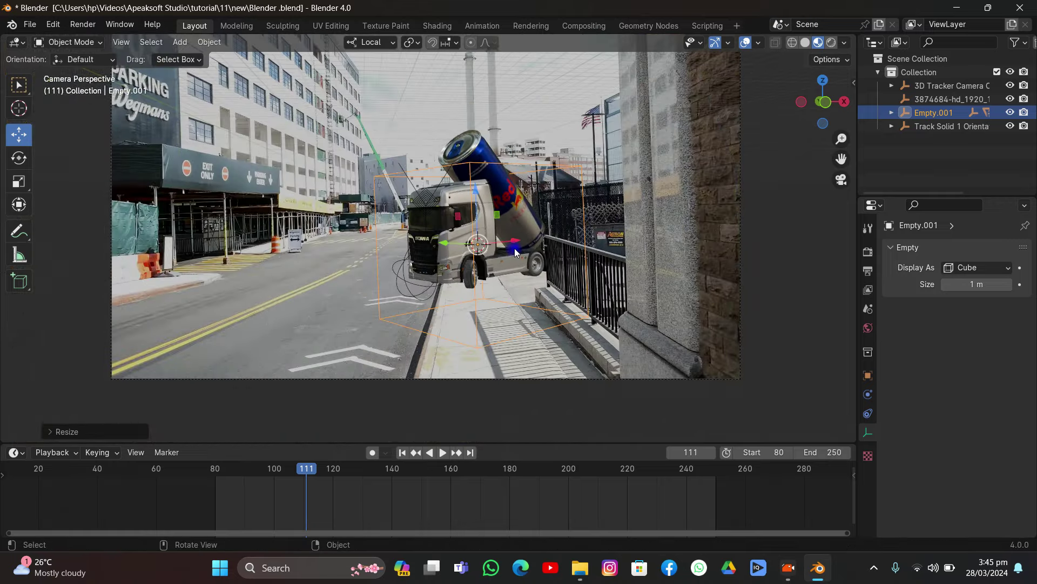
scroll(514, 248, "up", 3)
key("s")
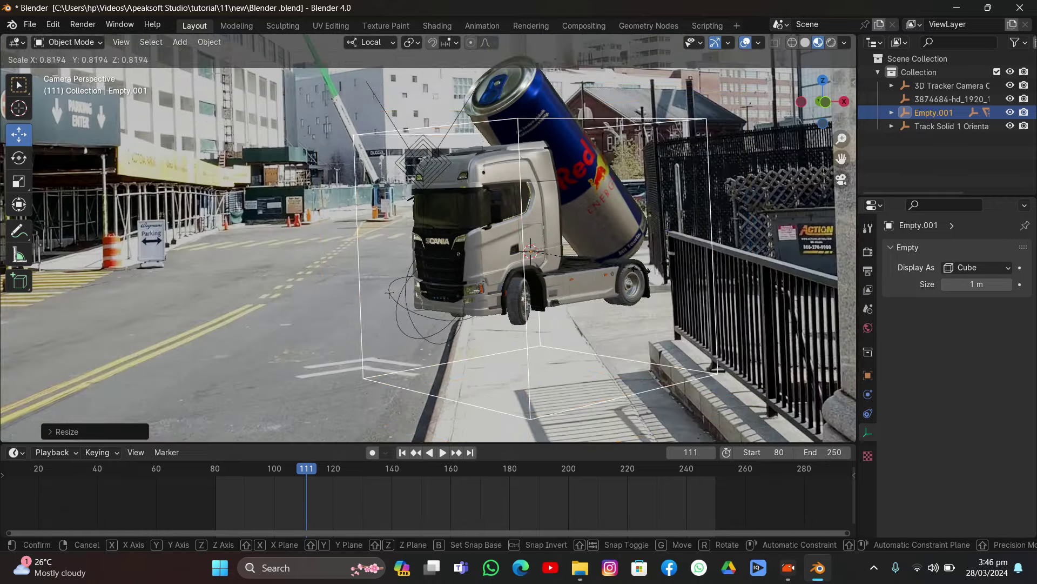
left_click(641, 271)
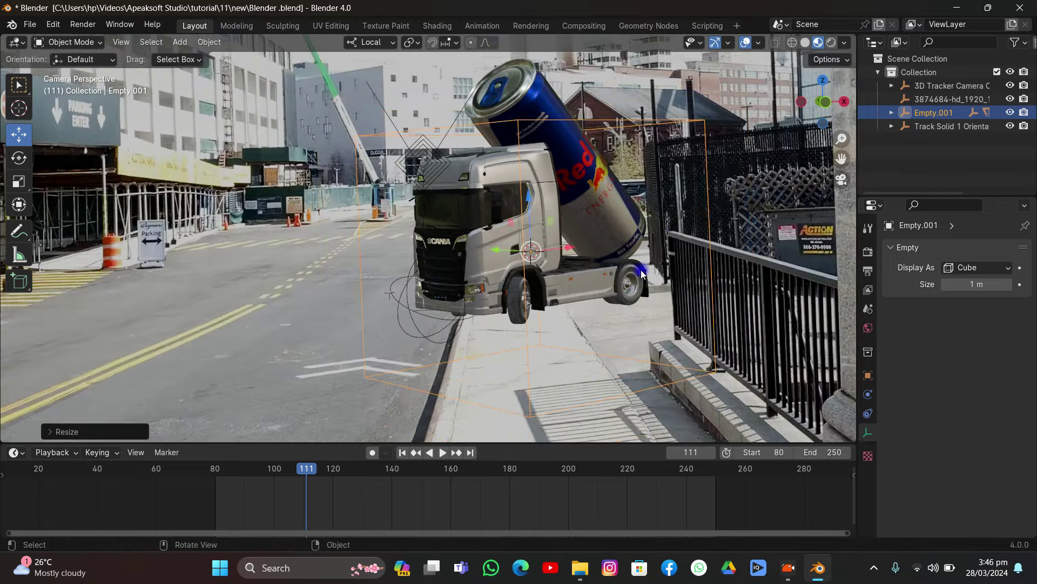
Position the truck beside the kerb using X/Y-constrained moves, then play the animation
key("g")
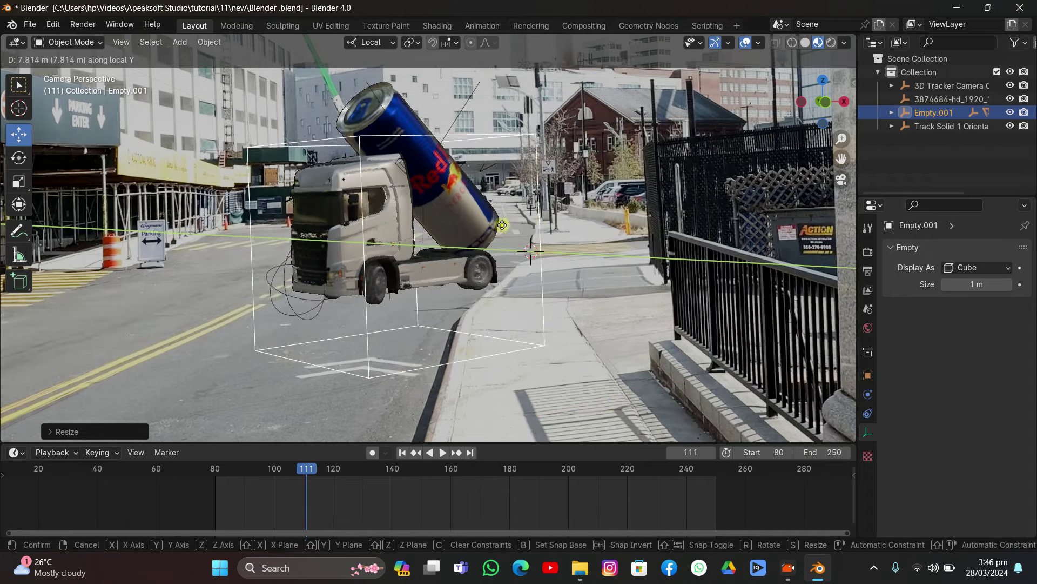
left_click(505, 289)
key("g")
key("x")
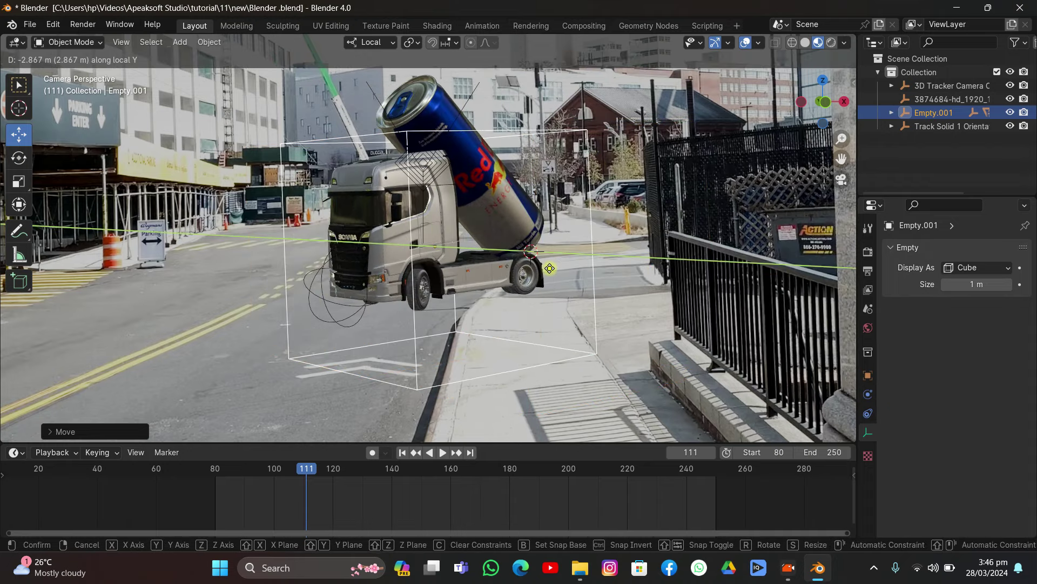
key("y")
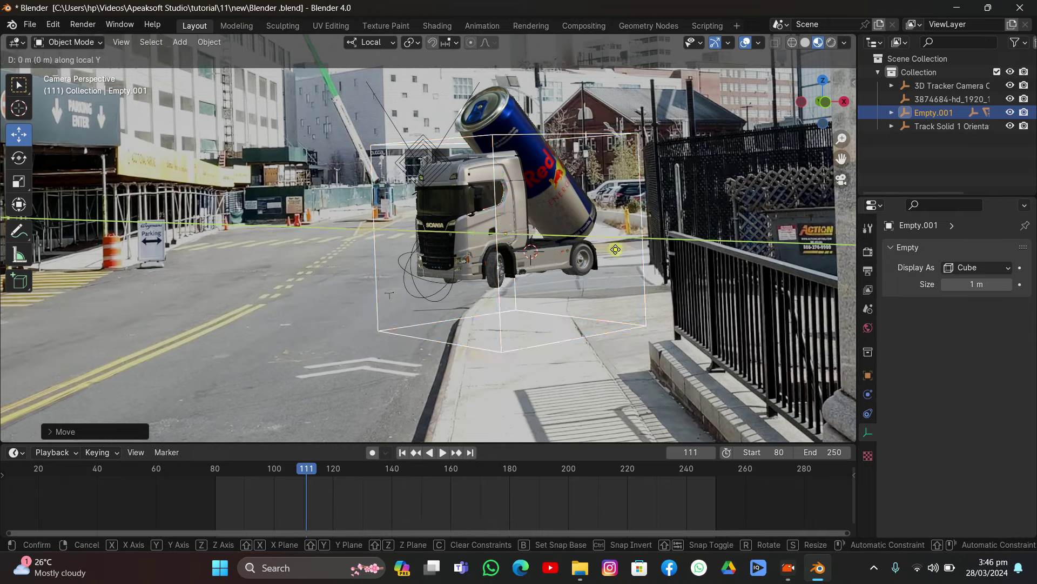
key("x")
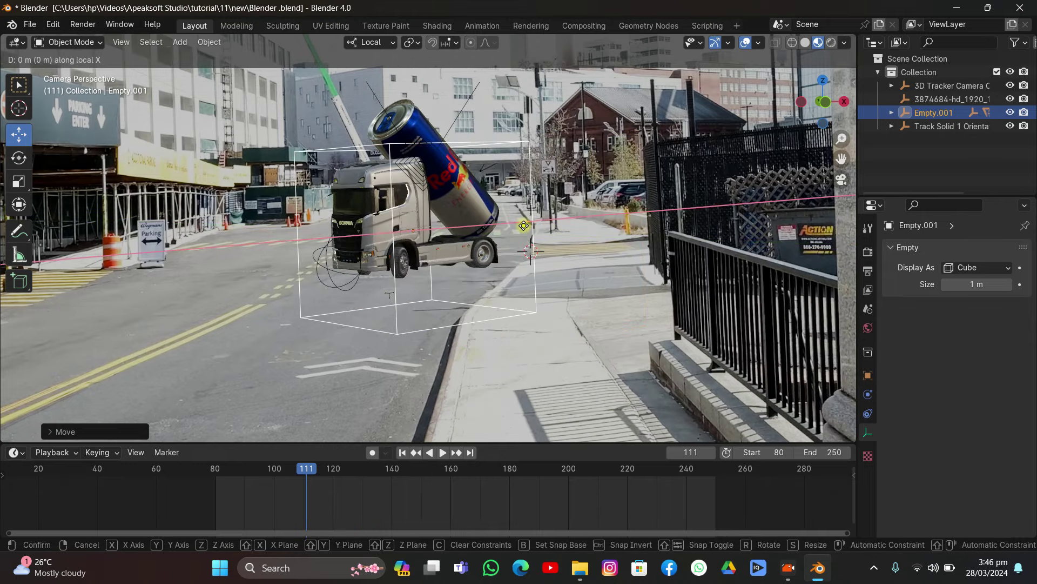
key("y")
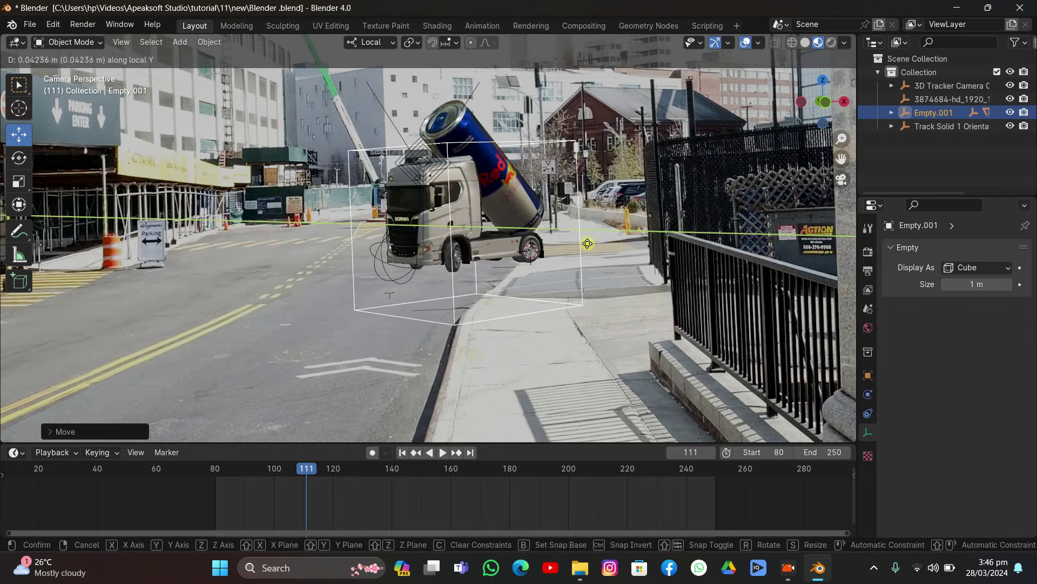
key("y")
key("y")
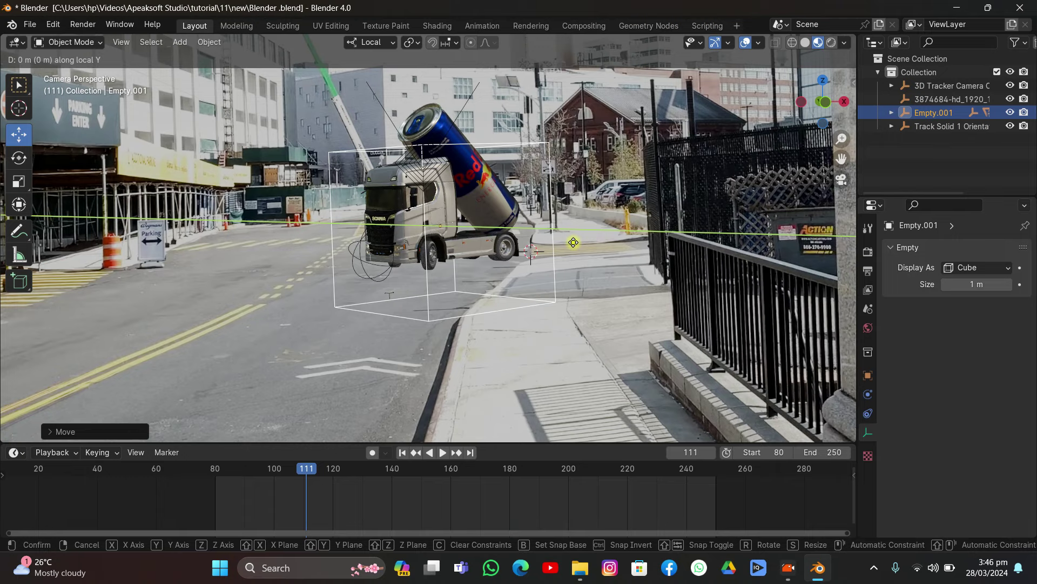
key("x")
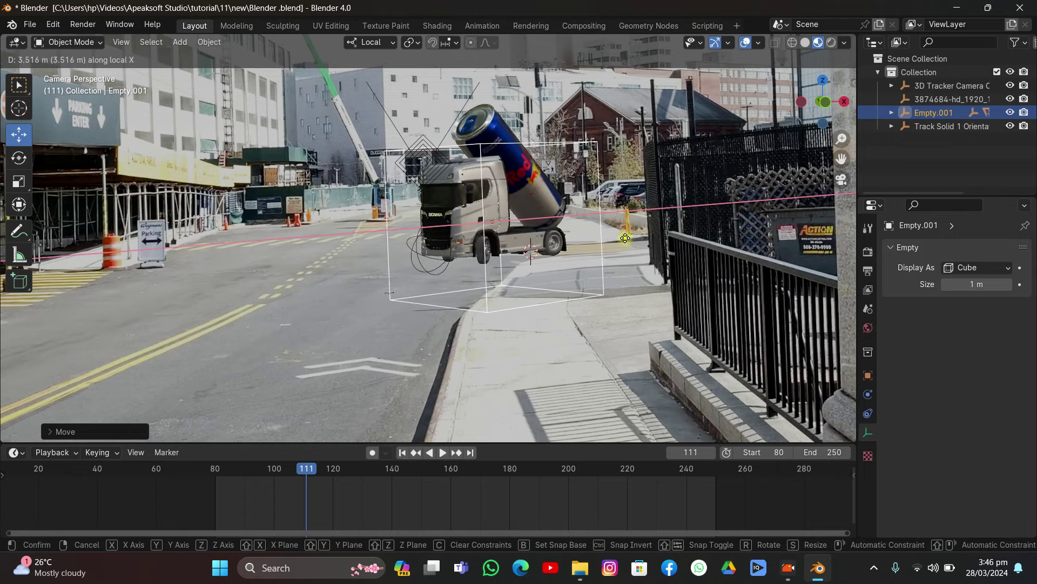
left_click(630, 238)
key("alt+a")
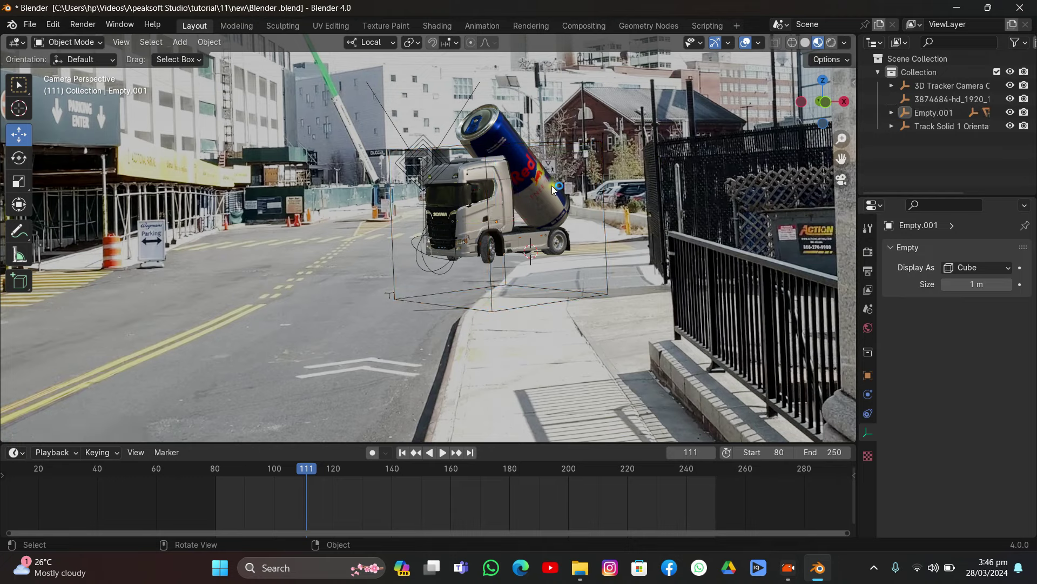
key("space")
key("space")
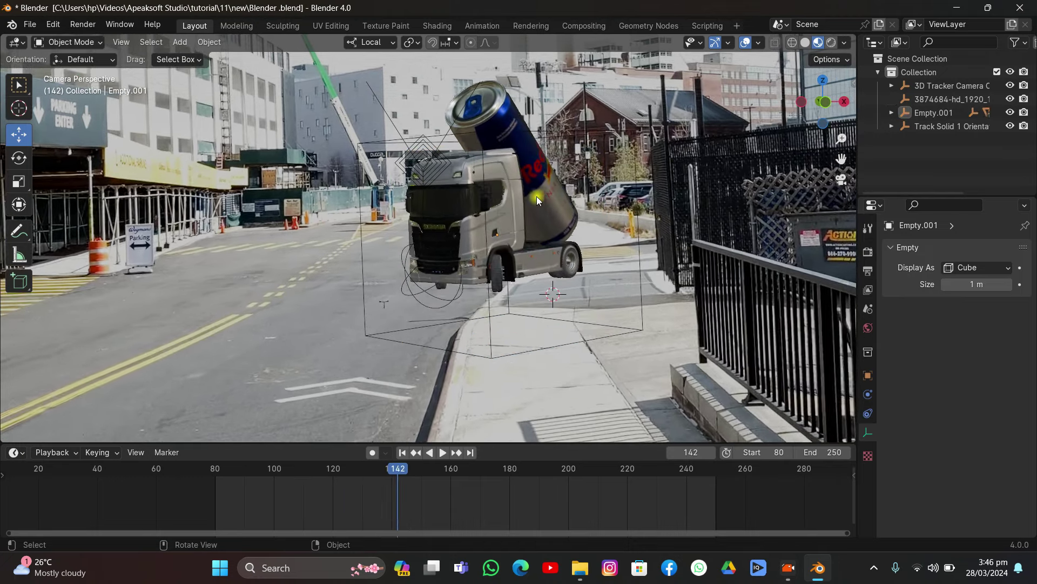
Unhide the Track Solid 1 ground plane from under its orientation empty in the outliner
middle_click_drag(536, 196, 549, 223)
scroll(567, 210, "down", 5)
left_click(554, 267)
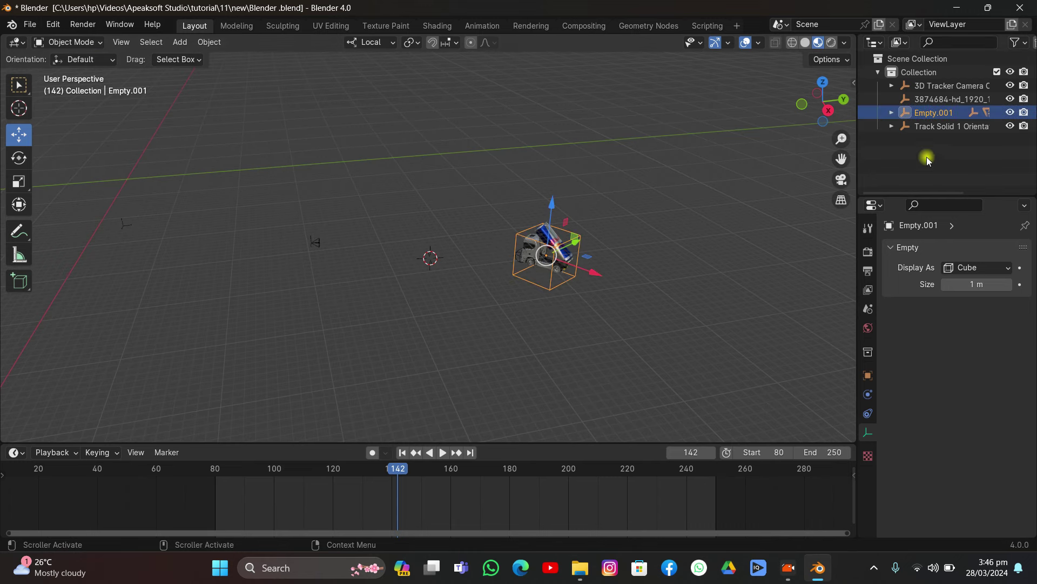
left_click(883, 129)
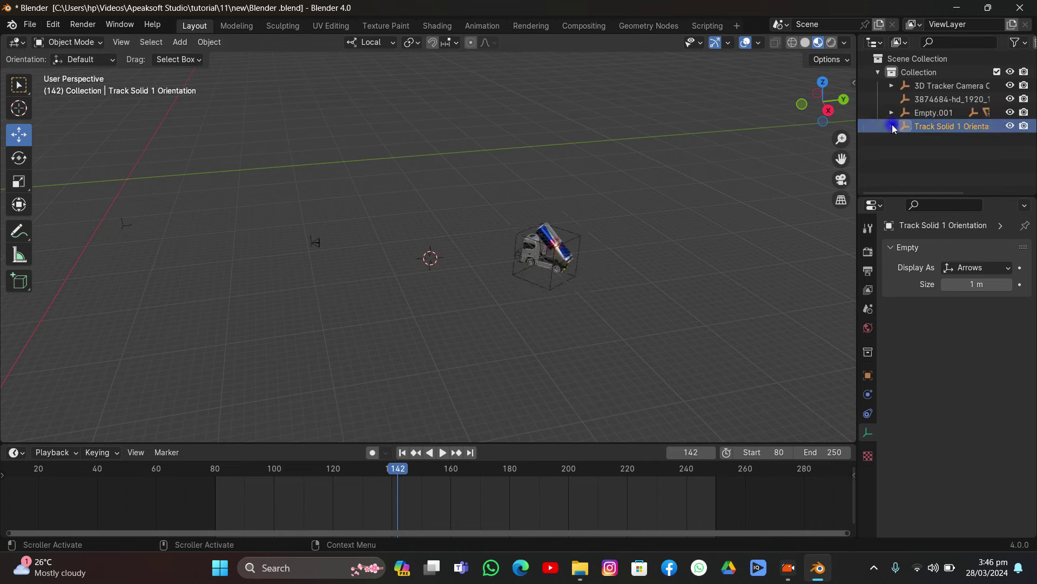
left_click(892, 126)
left_click(905, 139)
left_click(1010, 153)
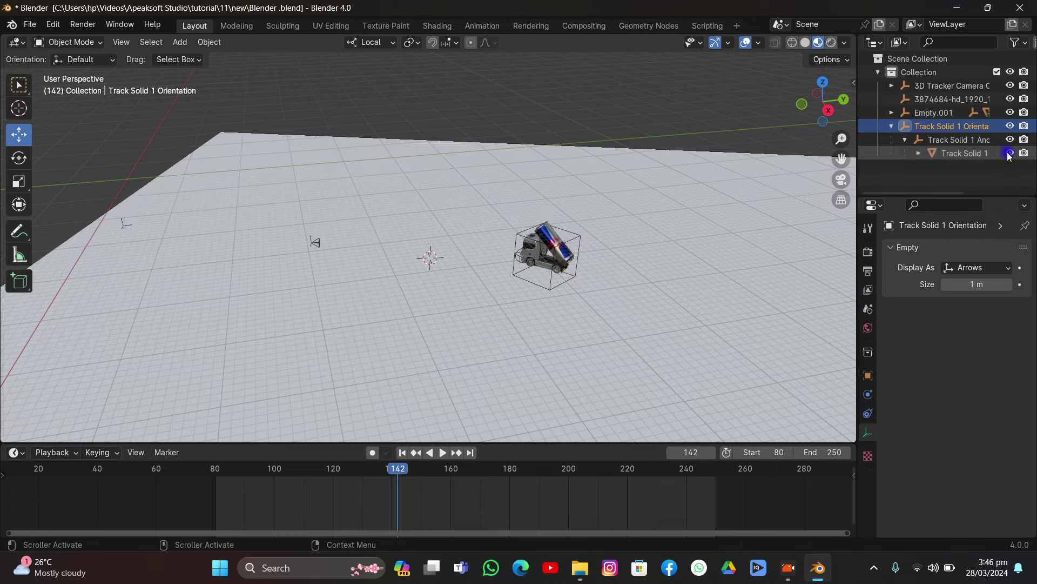
middle_click_drag(570, 280, 659, 238)
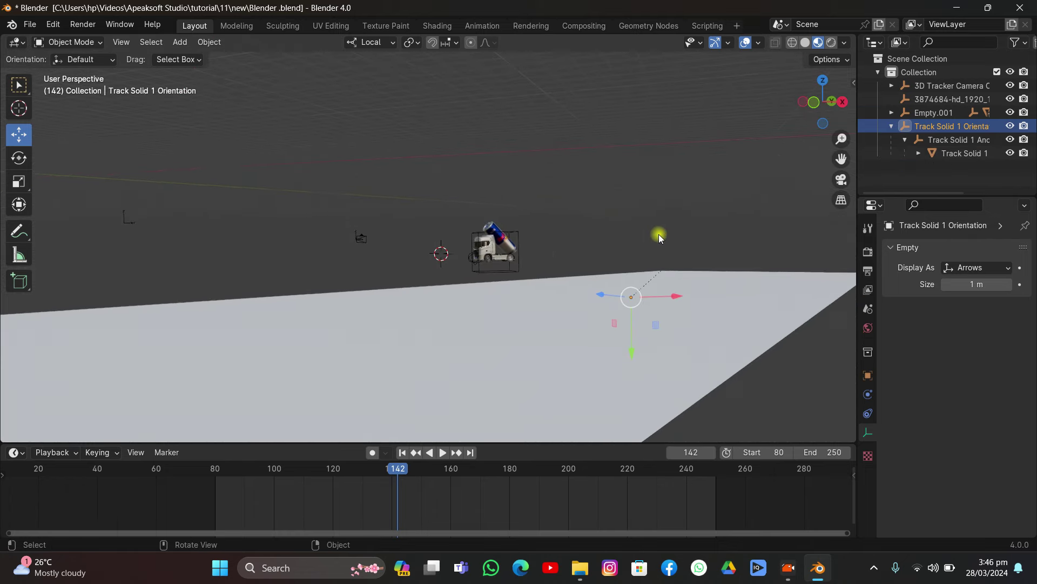
In camera view, move the truck Empty along local Z to lower it onto the road
left_click(519, 270)
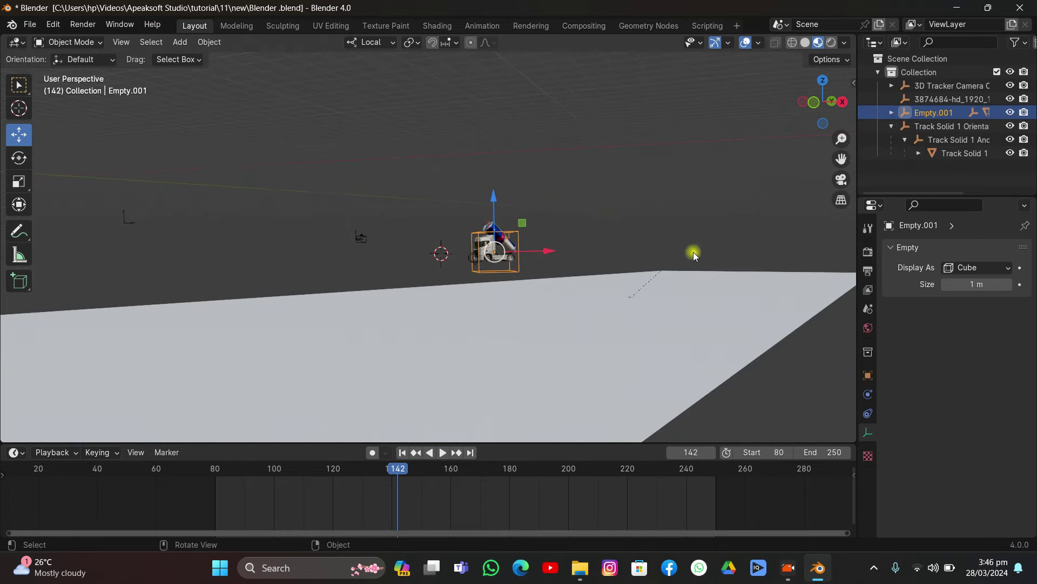
left_click(841, 179)
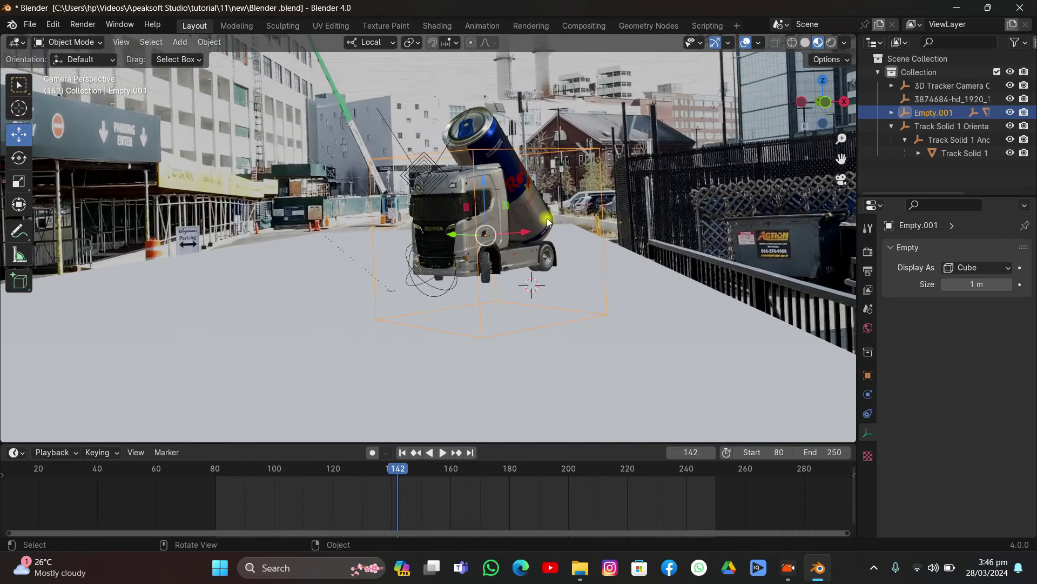
left_click_drag(475, 187, 525, 255)
middle_click_drag(526, 256, 533, 115, "shift")
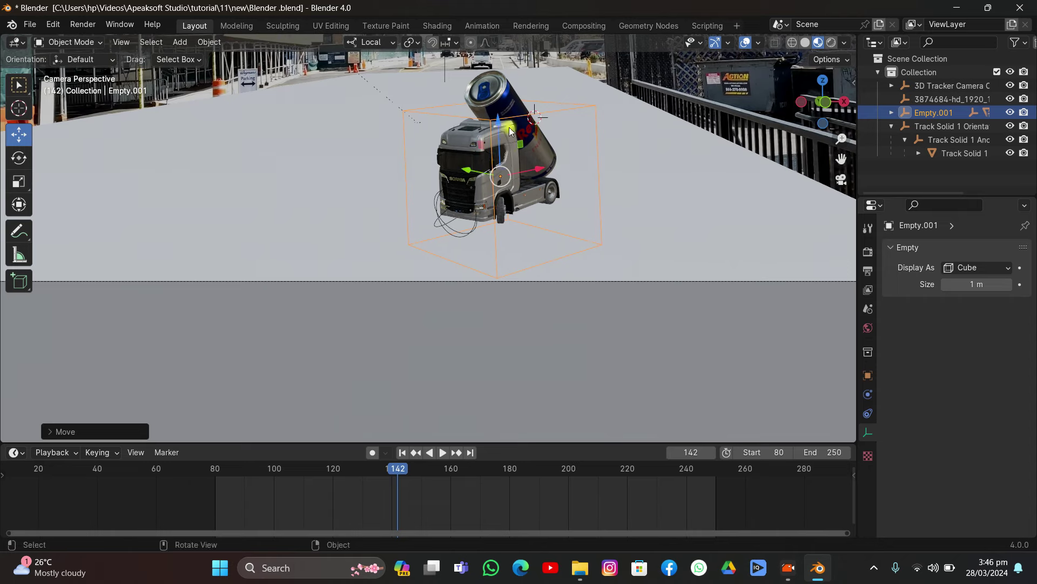
left_click_drag(505, 123, 476, 278)
scroll(566, 287, "down", 3)
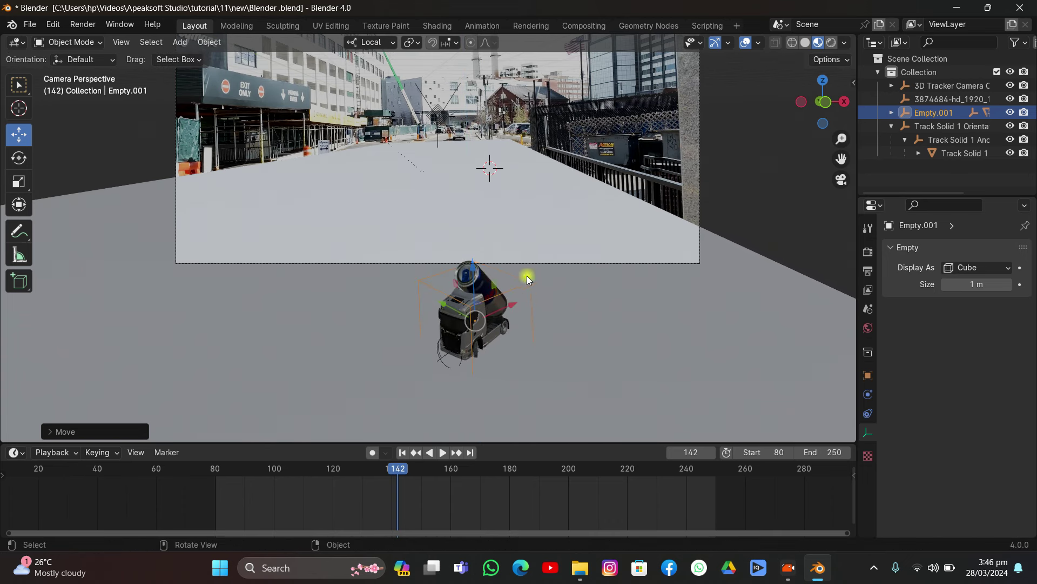
Nudge the truck farther along local Z, Y and X until it sits beside the railing
left_click_drag(840, 156, 623, 245)
scroll(624, 245, "up", 4)
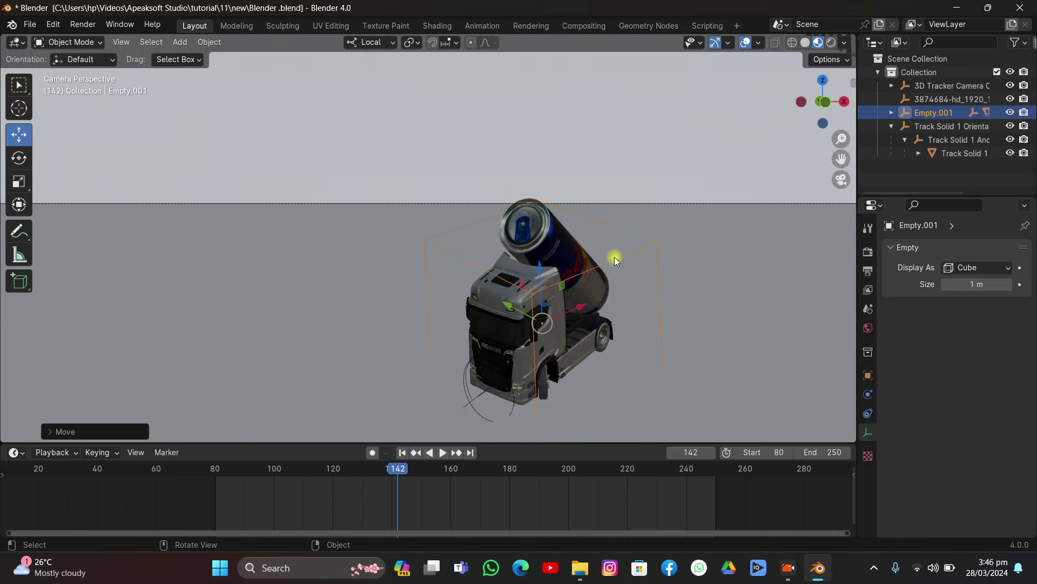
left_click_drag(544, 277, 602, 135)
scroll(518, 296, "down", 3)
key("y")
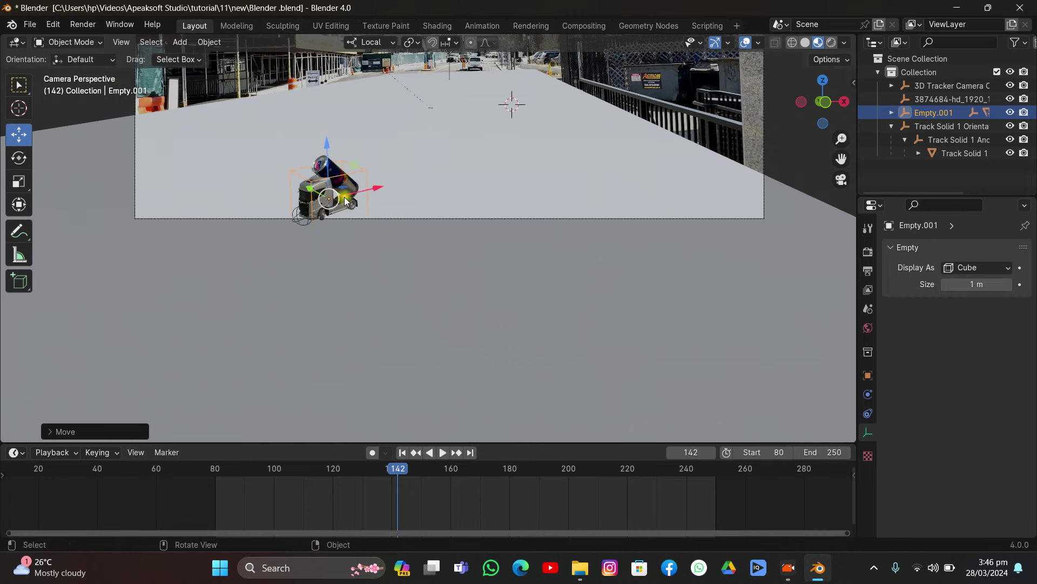
key("x")
left_click(600, 179)
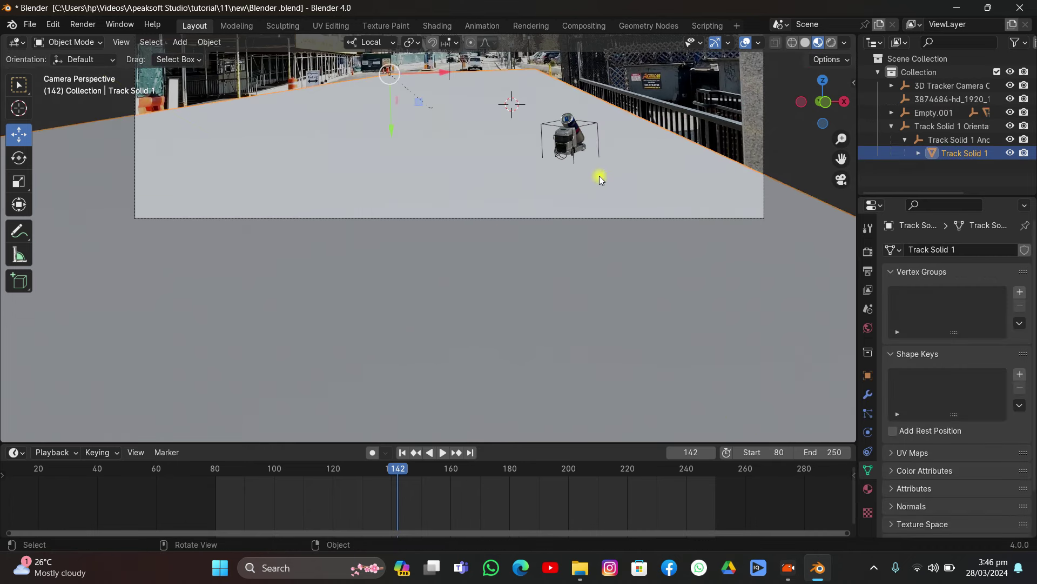
Hide the ground plane, select the truck-and-can empty and slide it off the sidewalk into the road
key("h")
scroll(828, 113, "up", 4)
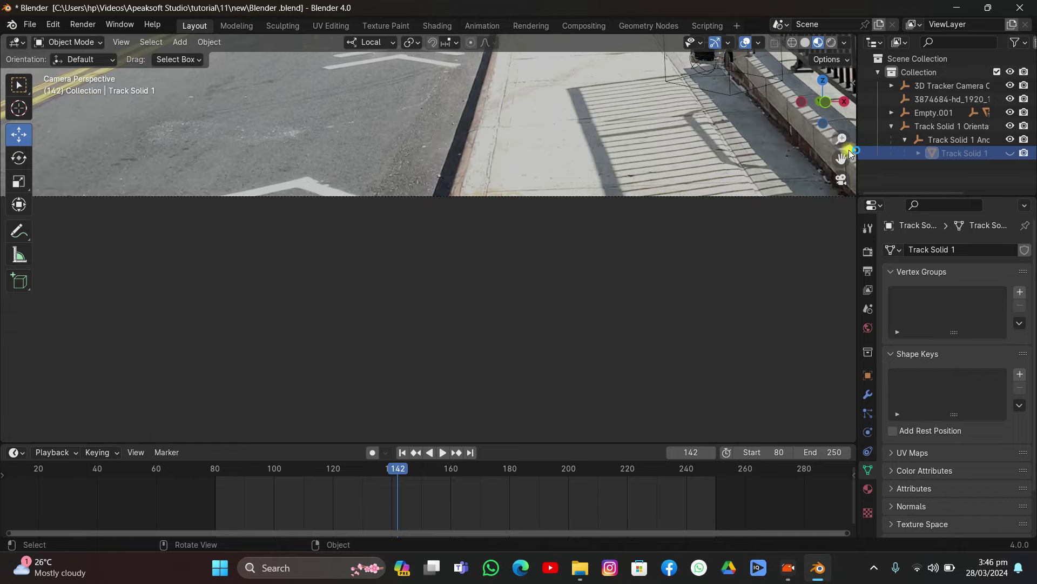
scroll(845, 157, "down", 4)
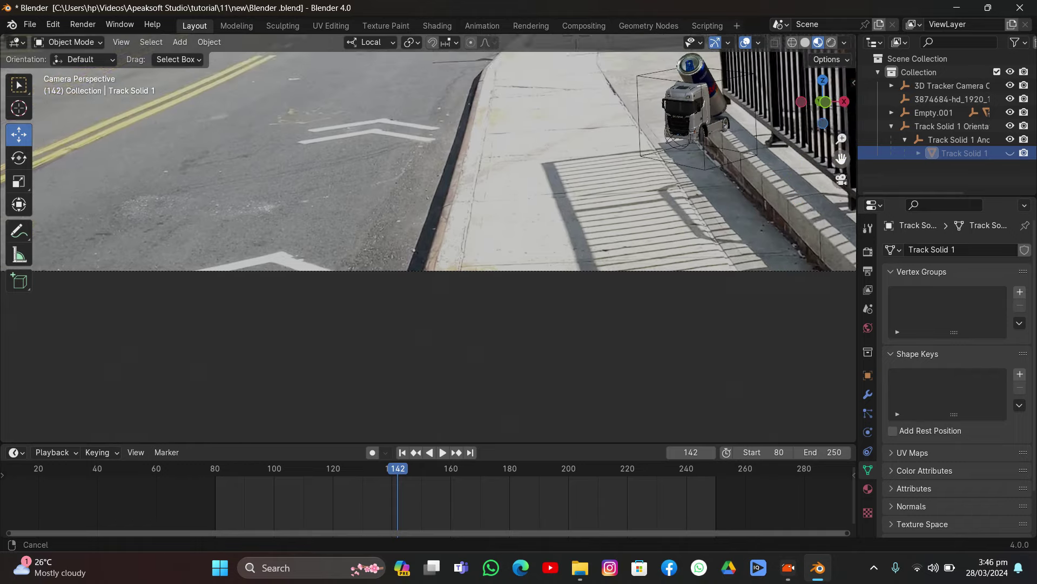
left_click(749, 190)
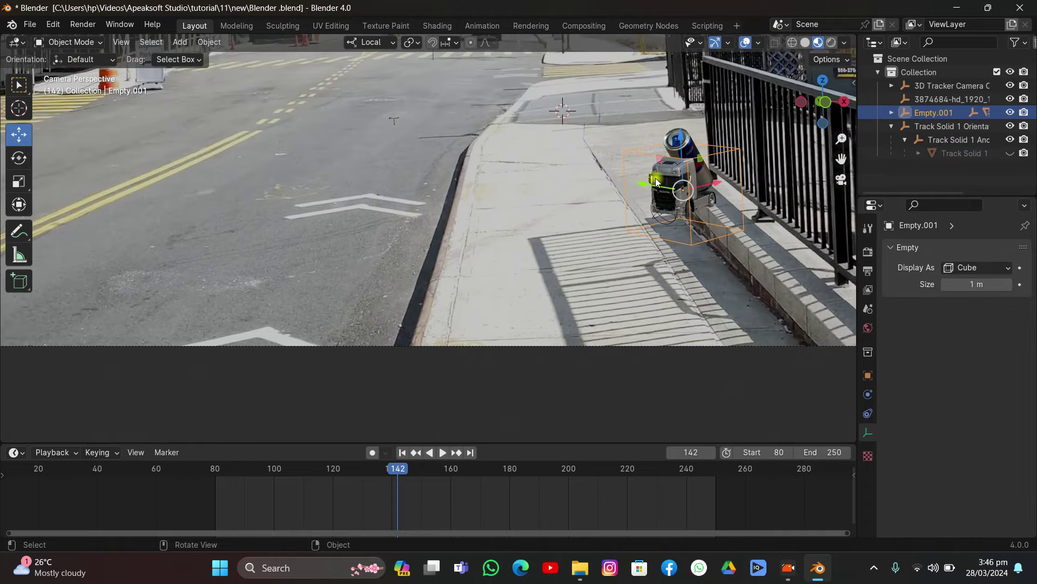
left_click_drag(656, 182, 673, 119)
left_click_drag(840, 155, 480, 184)
scroll(480, 184, "up", 2)
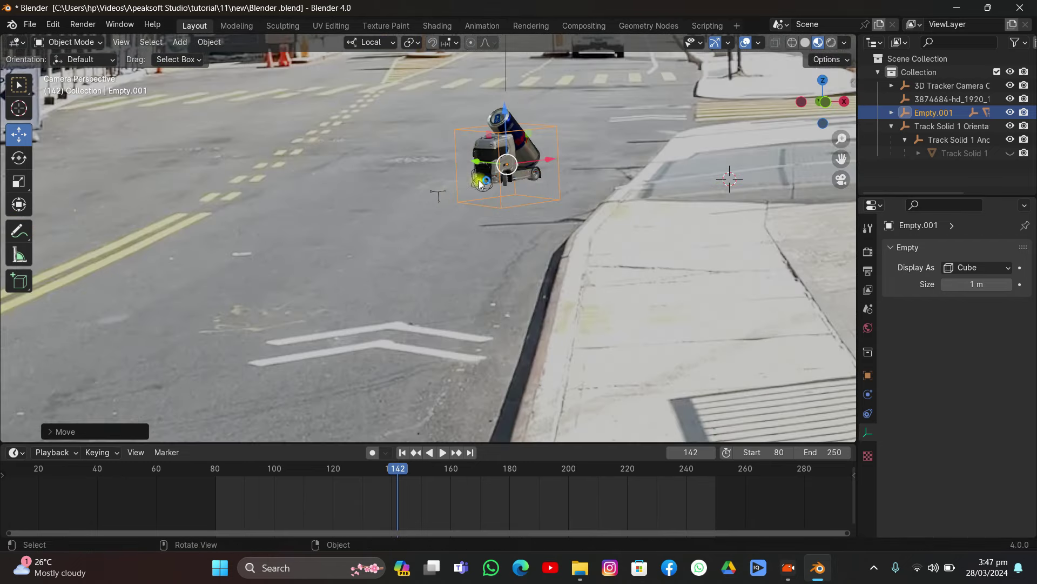
left_click_drag(542, 173, 586, 125)
right_click(586, 125)
Scale the truck and can up in two passes, checking their size against the ground plane
key("s")
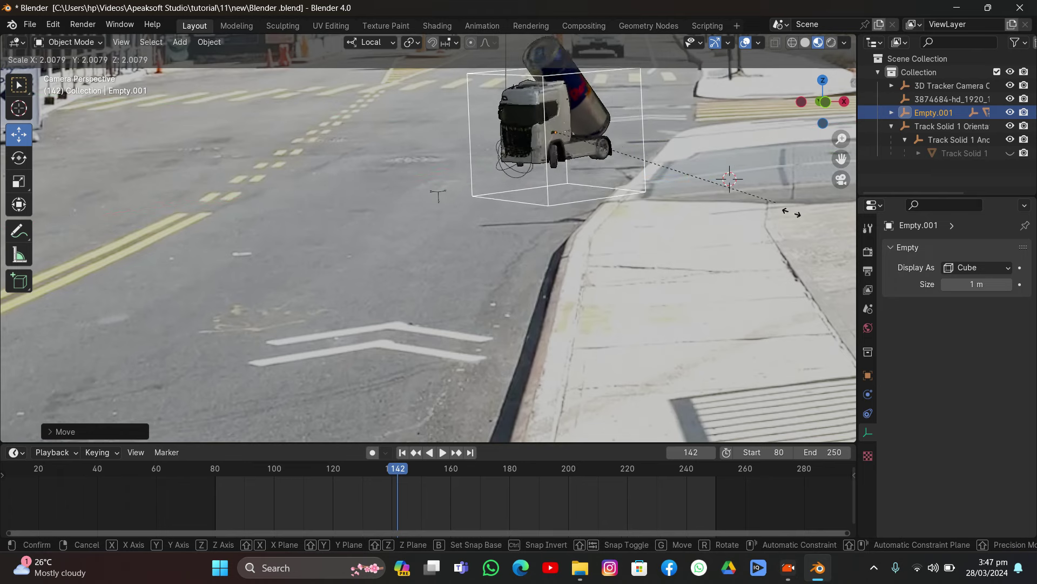
left_click(10, 232)
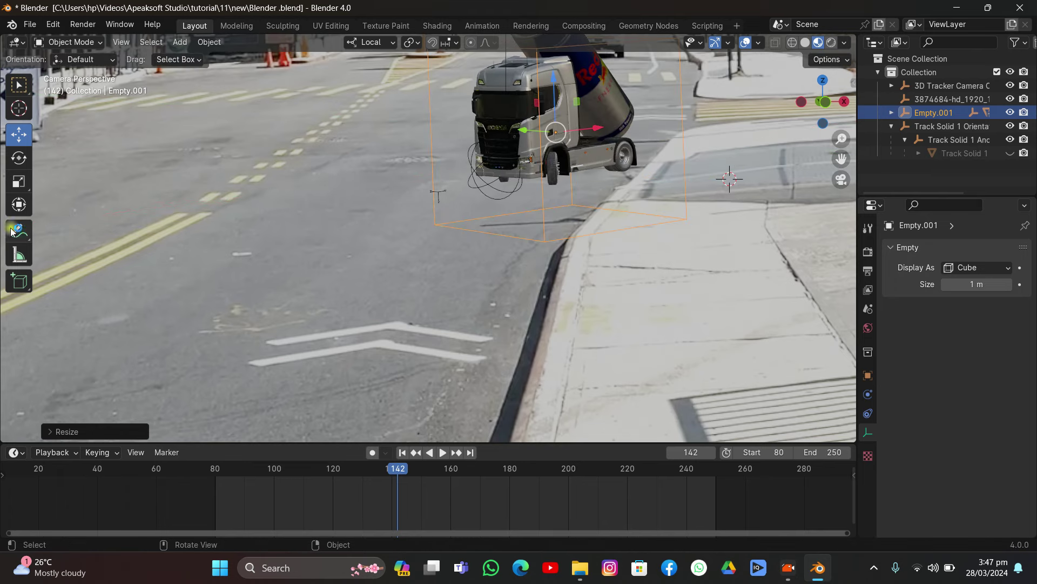
left_click(1011, 154)
left_click_drag(845, 159, 689, 222)
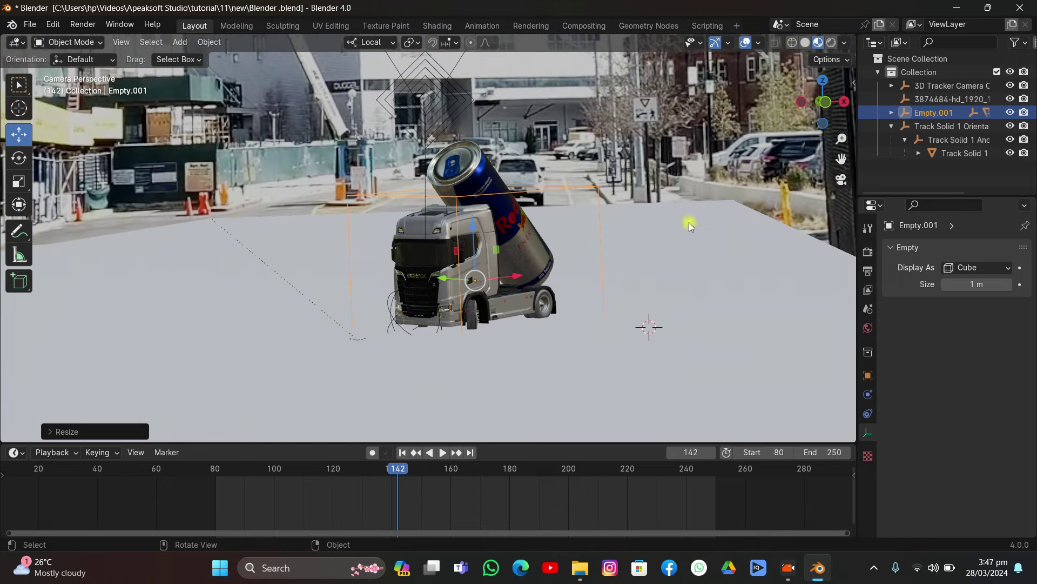
key("s")
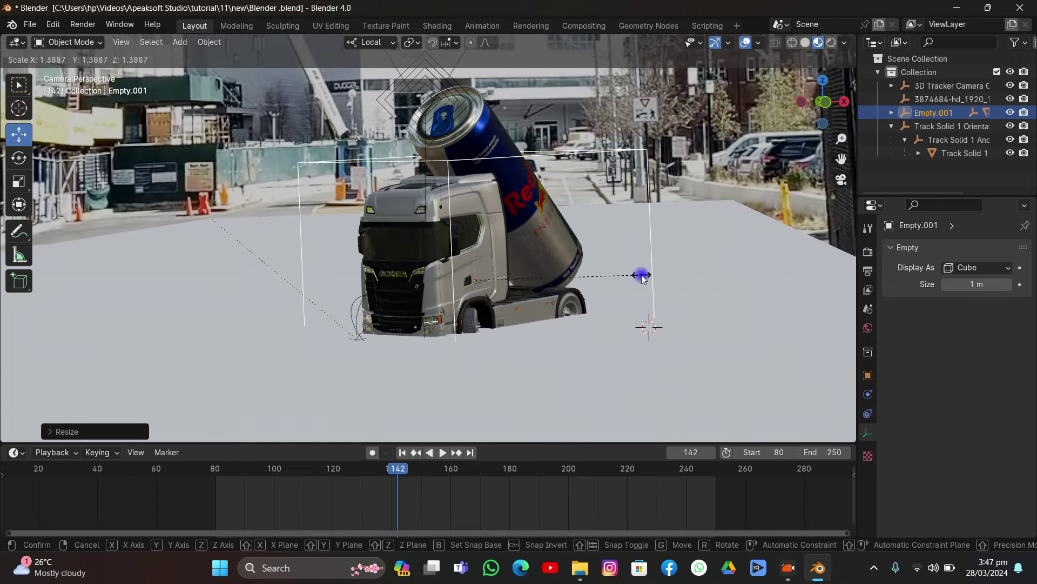
left_click(642, 276)
left_click(1010, 153)
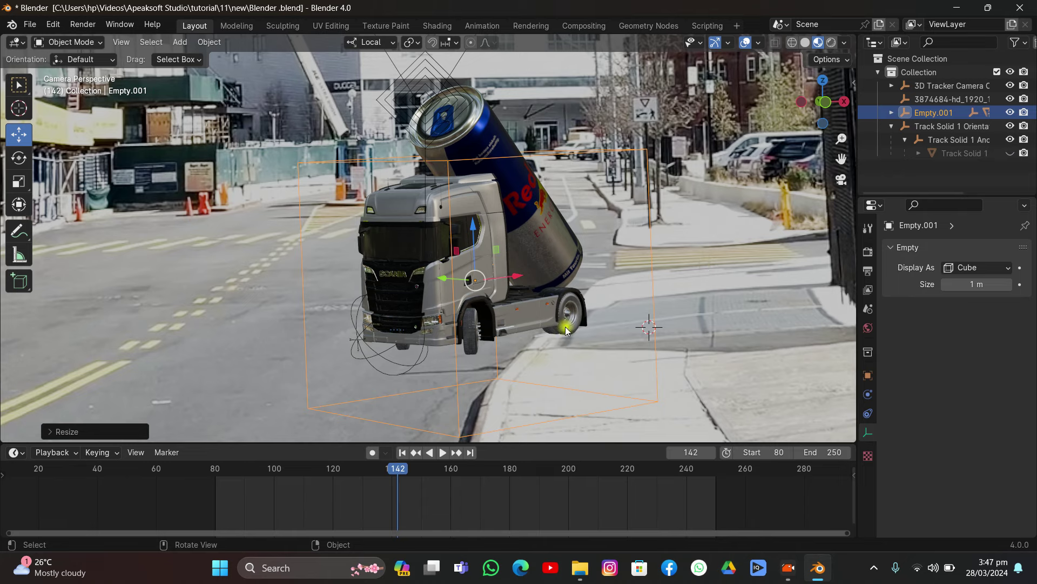
Reposition the truck, slide it along local X, and play the animation to check placement
key("g")
left_click(429, 278)
key("g")
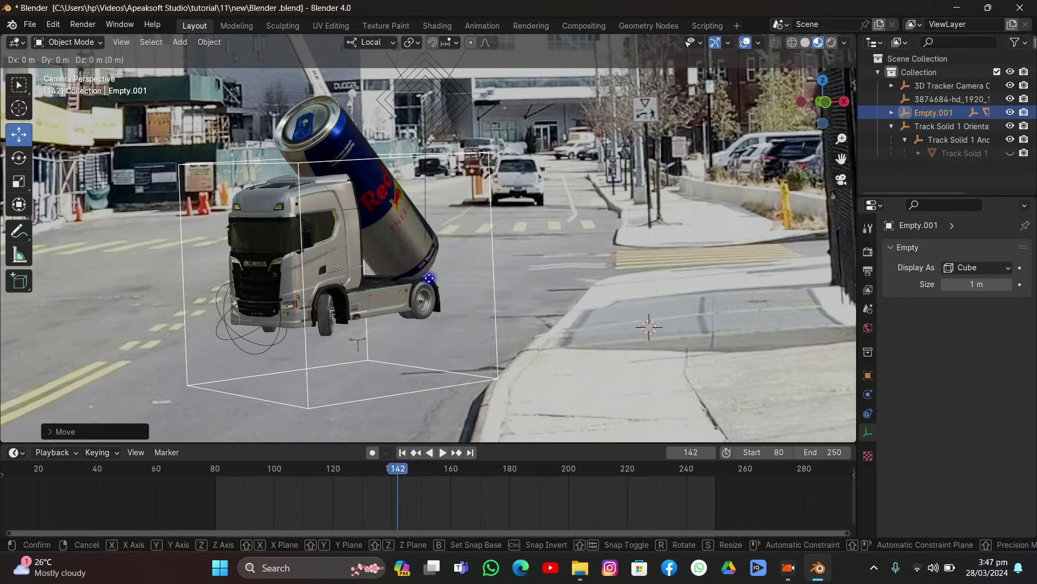
left_click(630, 222)
key("g")
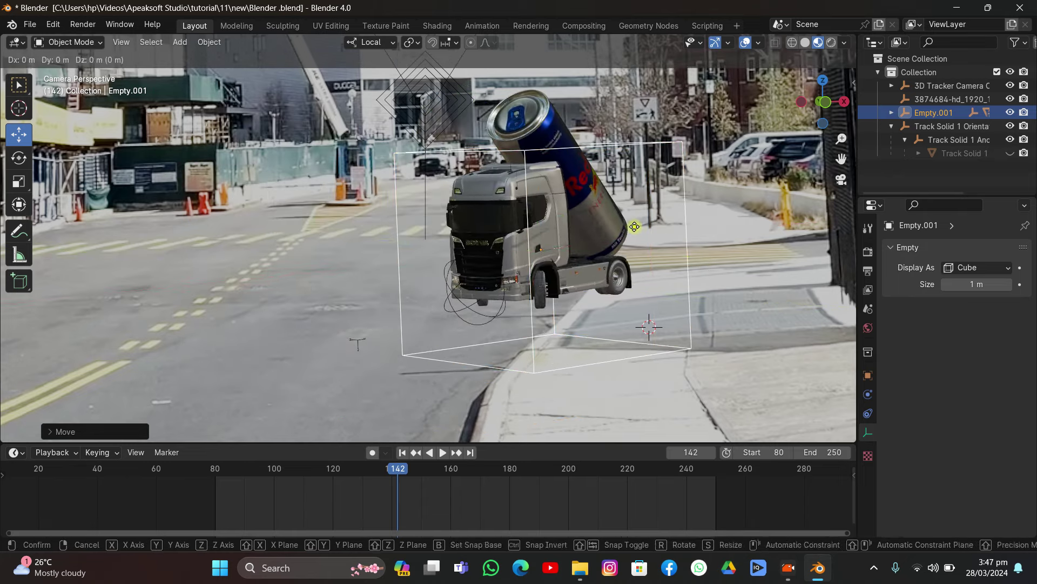
key("x")
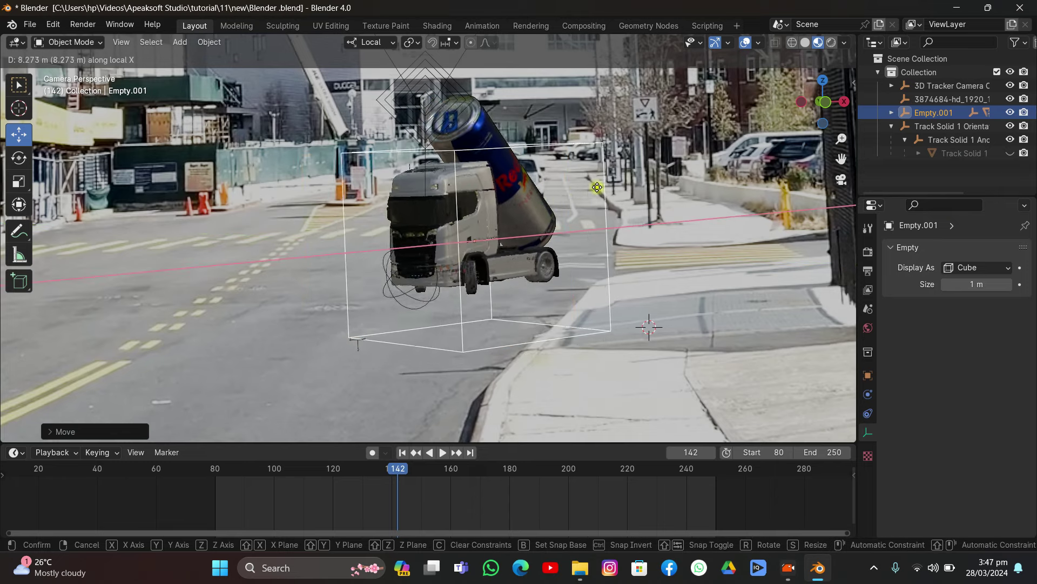
left_click(658, 189)
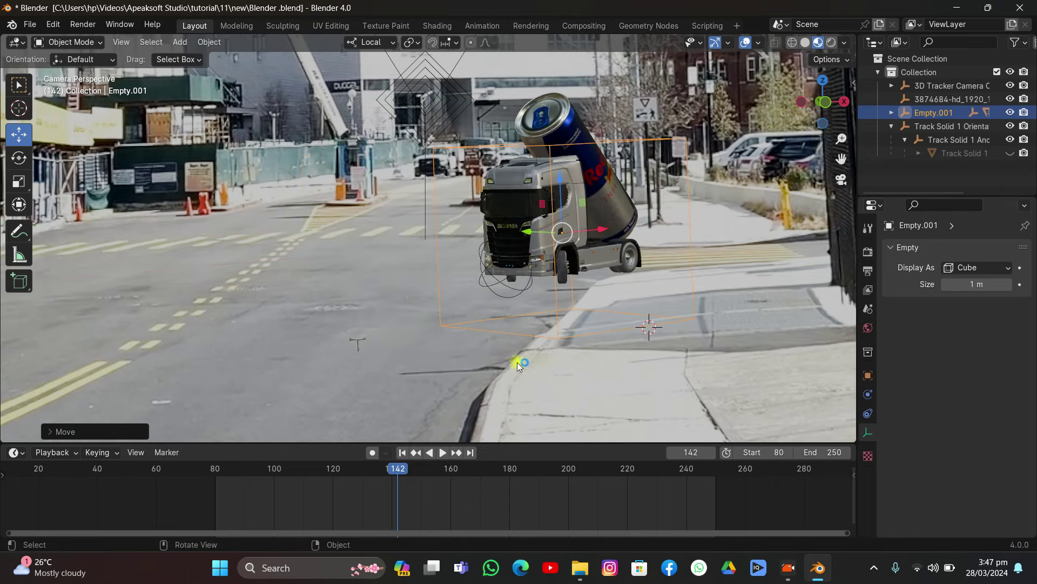
left_click_drag(386, 468, 294, 473)
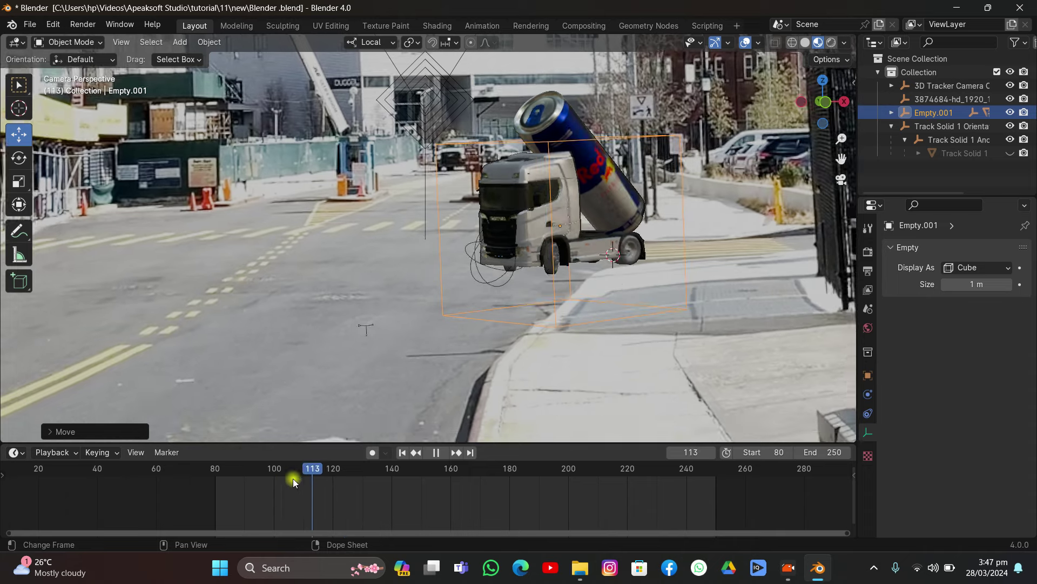
key("space")
key("space")
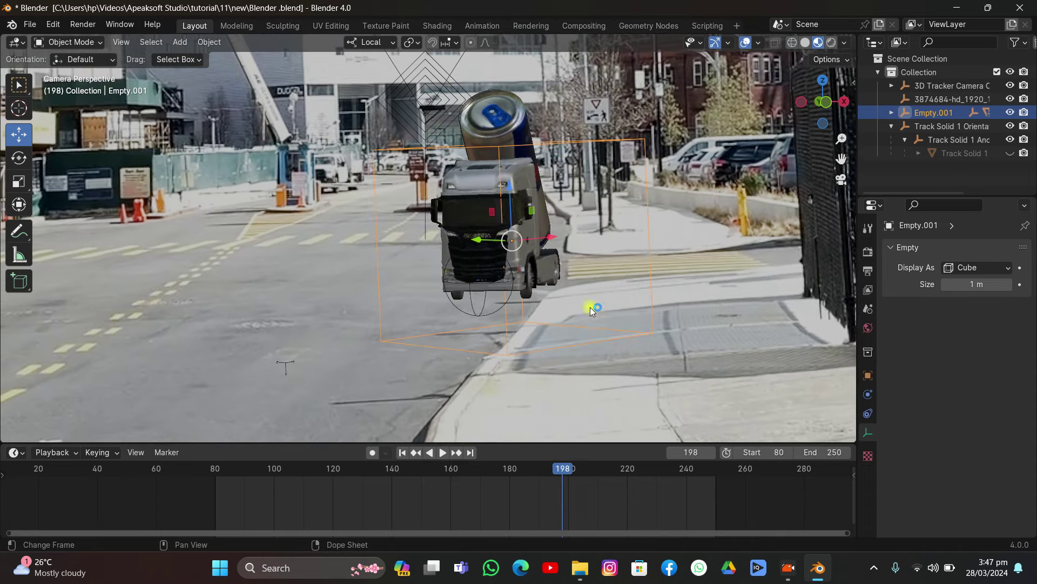
Enlarge the truck again, raise it along local Z, and shift it sideways near the kerb at frame 233
key("s")
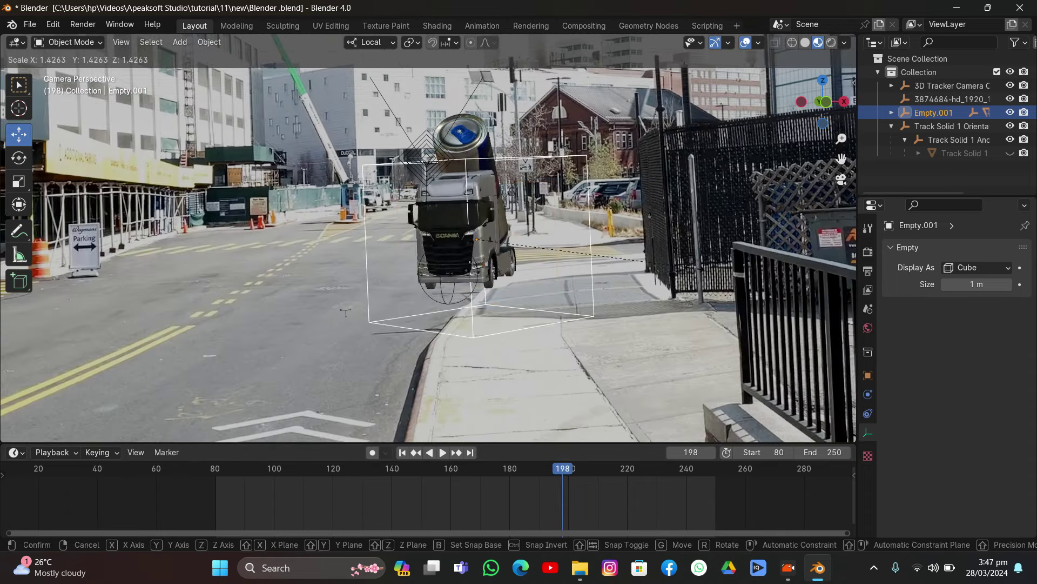
left_click(657, 267)
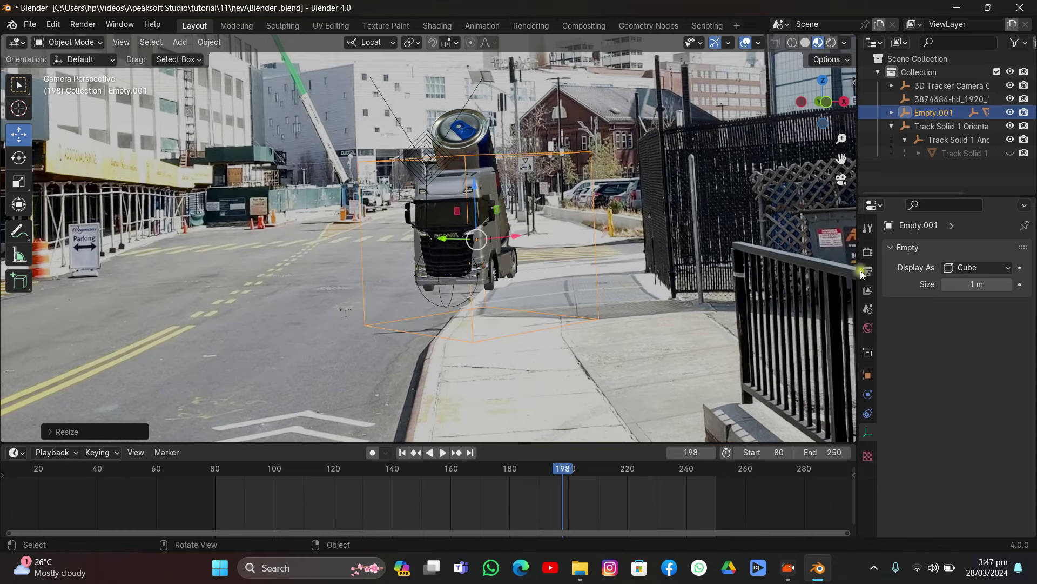
left_click(1011, 153)
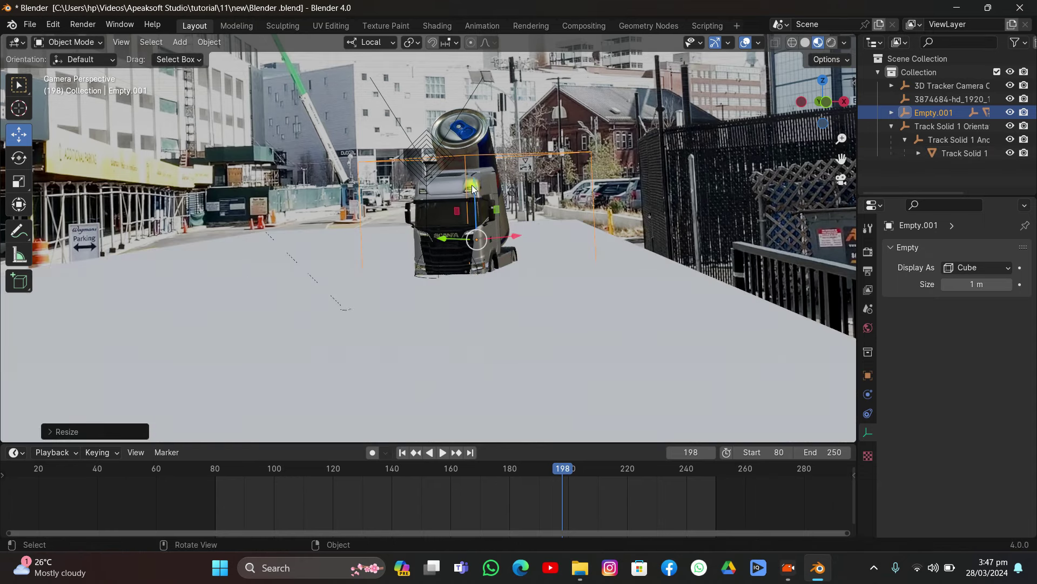
left_click_drag(472, 185, 489, 208)
scroll(491, 210, "up", 3)
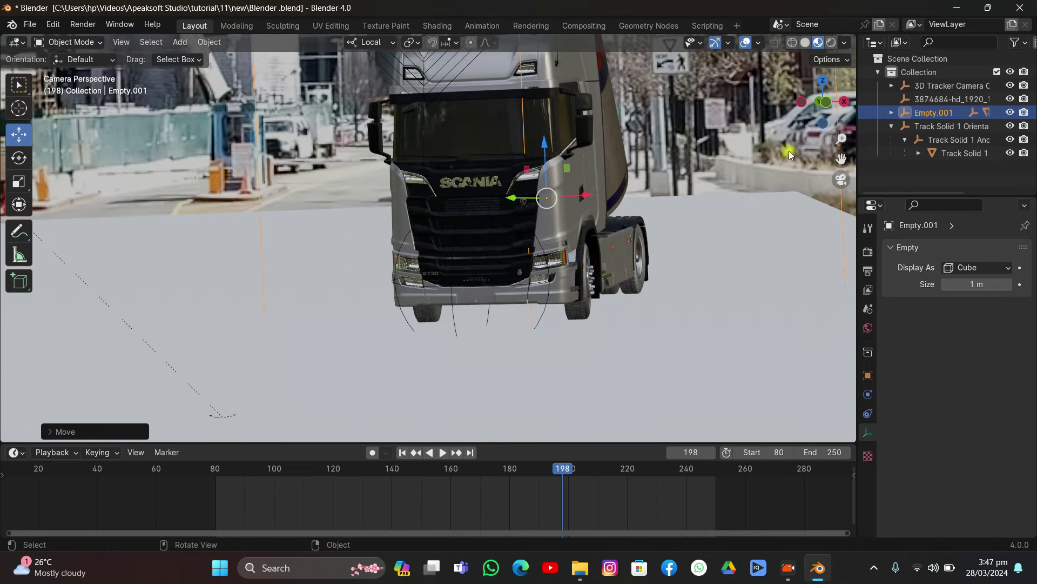
left_click(1011, 153)
key("g")
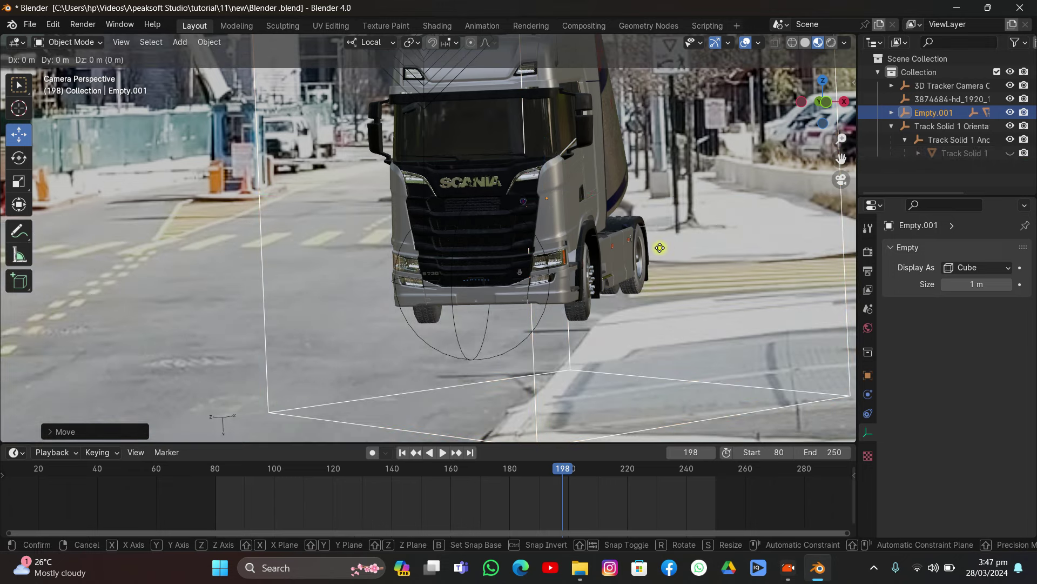
key("x")
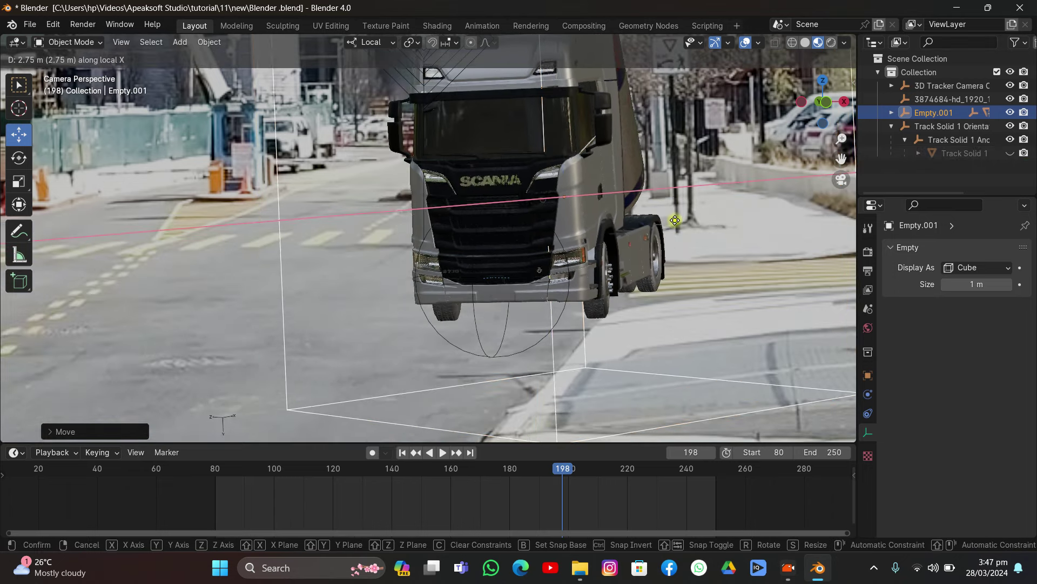
left_click(568, 356)
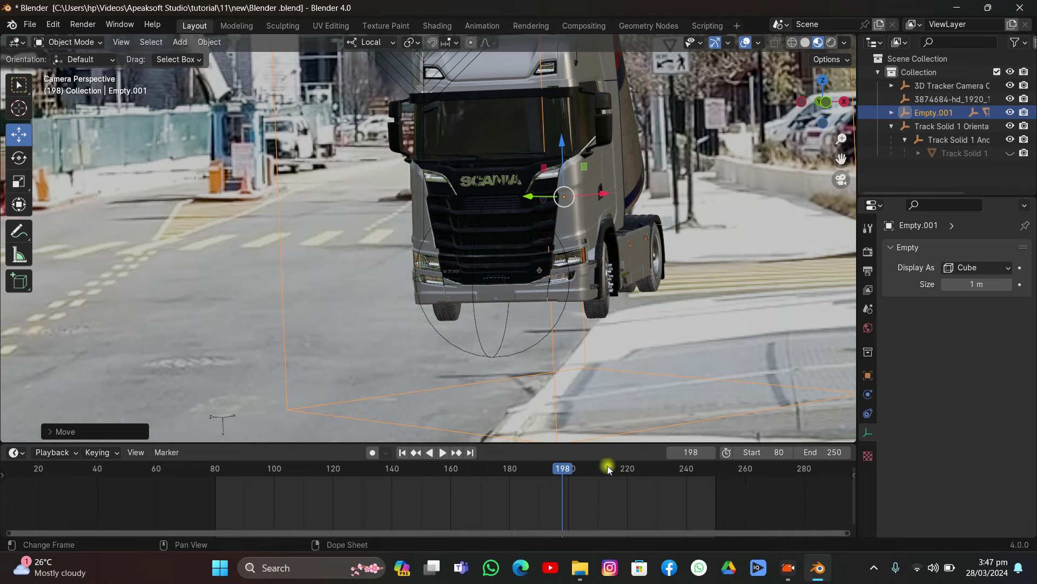
left_click_drag(608, 468, 666, 469)
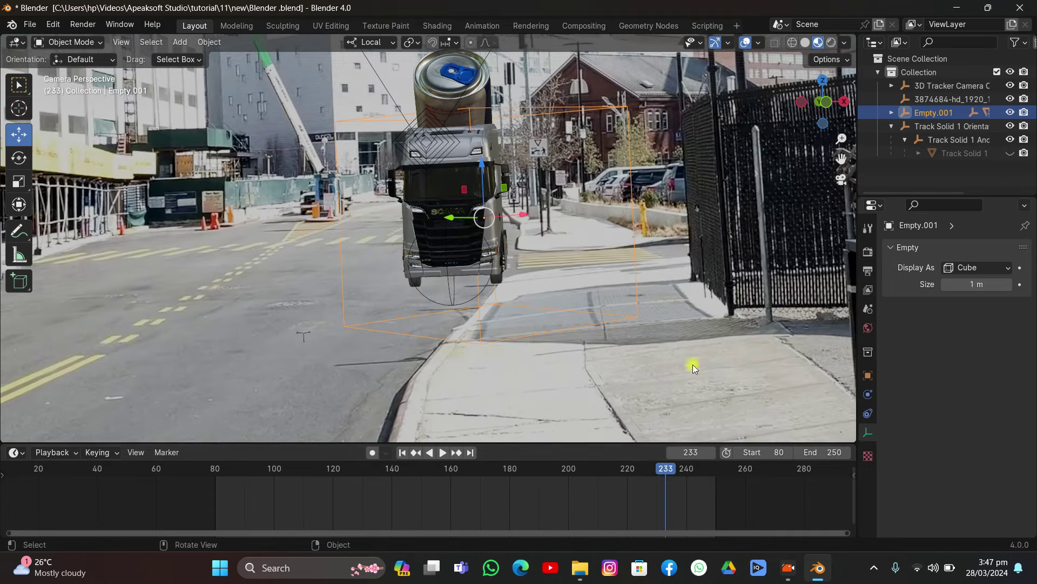
Extend the scene end frame to 308 and play from frame 233, stopping back at frame 263
left_click_drag(821, 453, 741, 475)
scroll(666, 498, "down", 3)
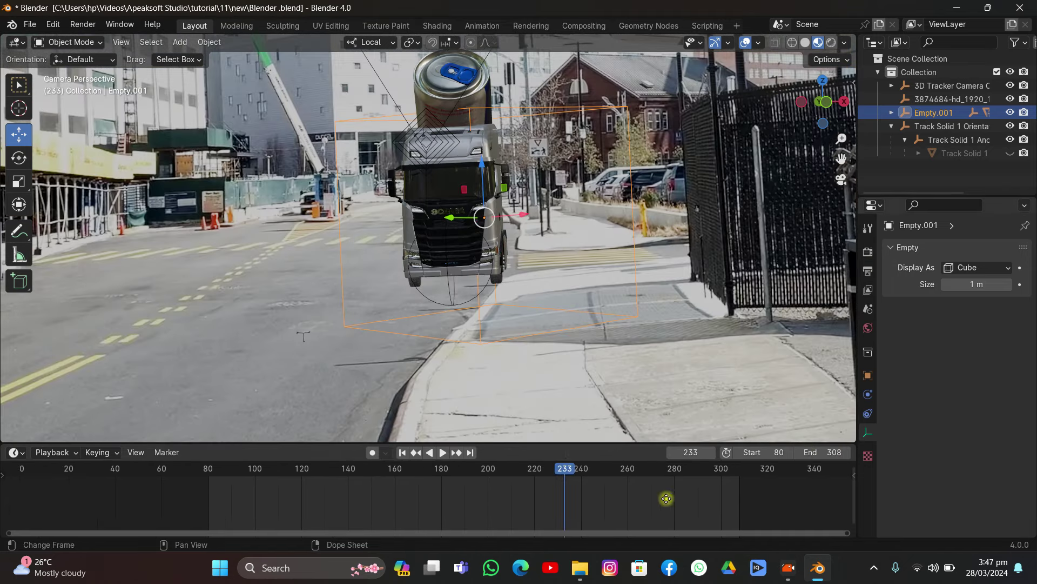
key("space")
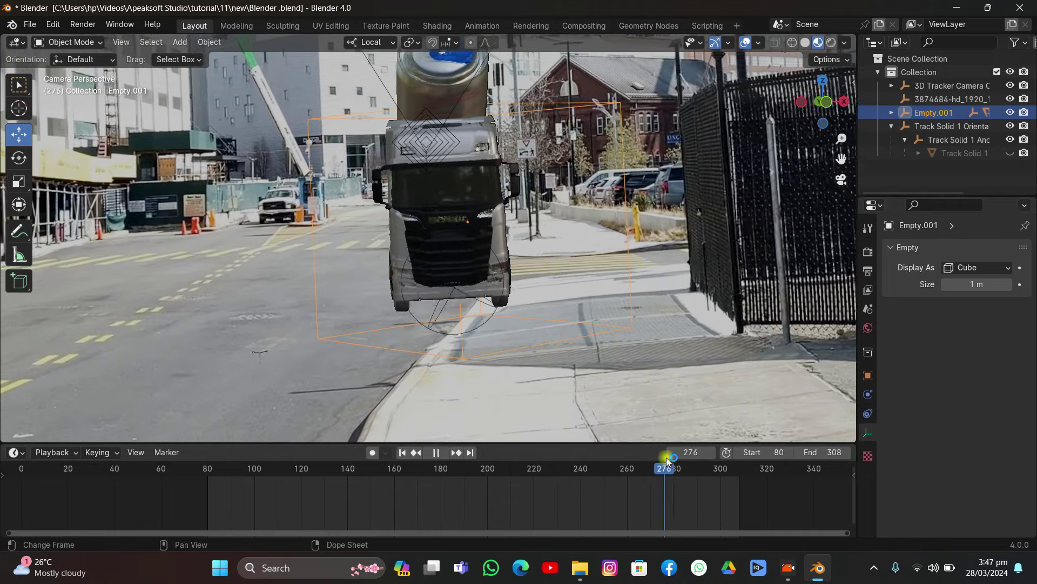
key("space")
left_click_drag(655, 468, 634, 468)
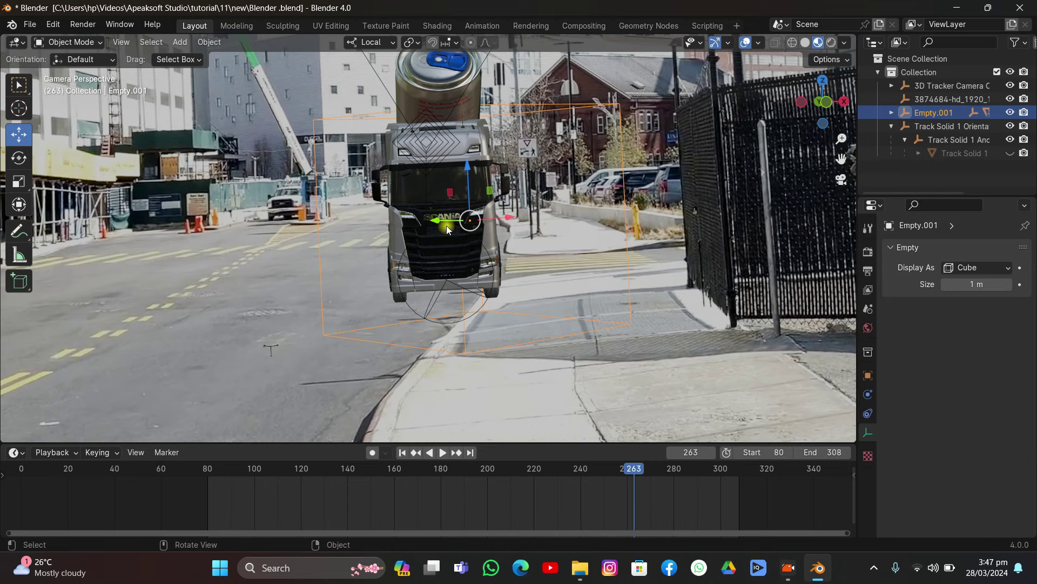
Use Global orientation to move the truck 22.71 m along X, then replay and stop at frame 286
left_click(358, 42)
left_click(340, 85)
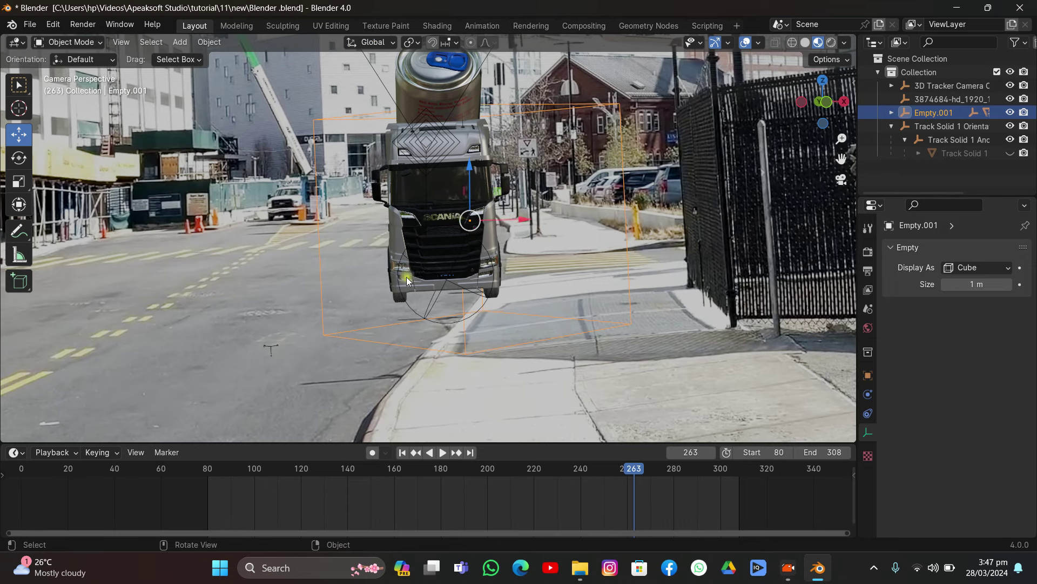
left_click_drag(521, 224, 416, 222)
left_click(464, 476)
key("space")
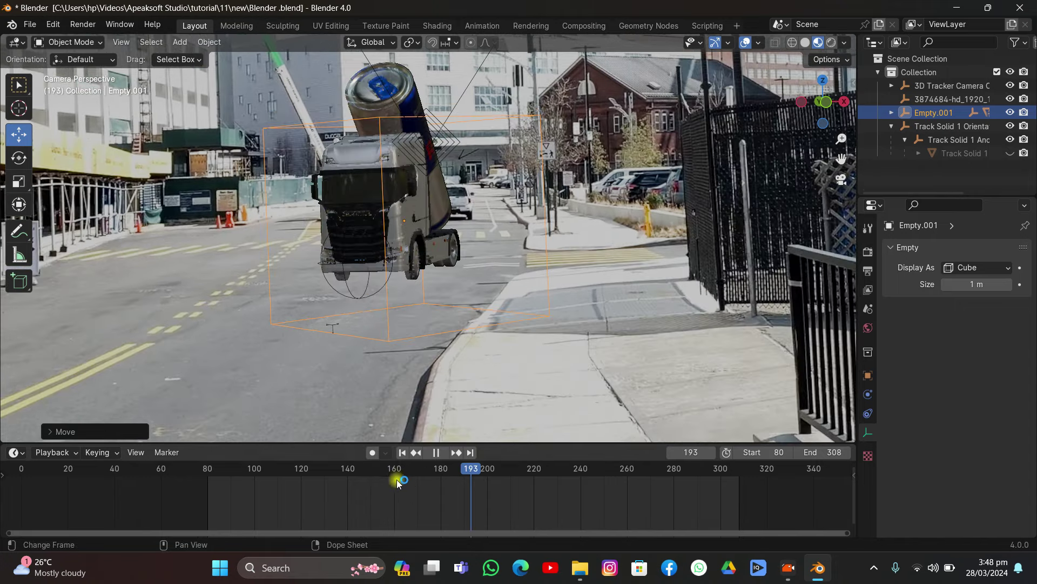
left_click_drag(351, 484, 214, 483)
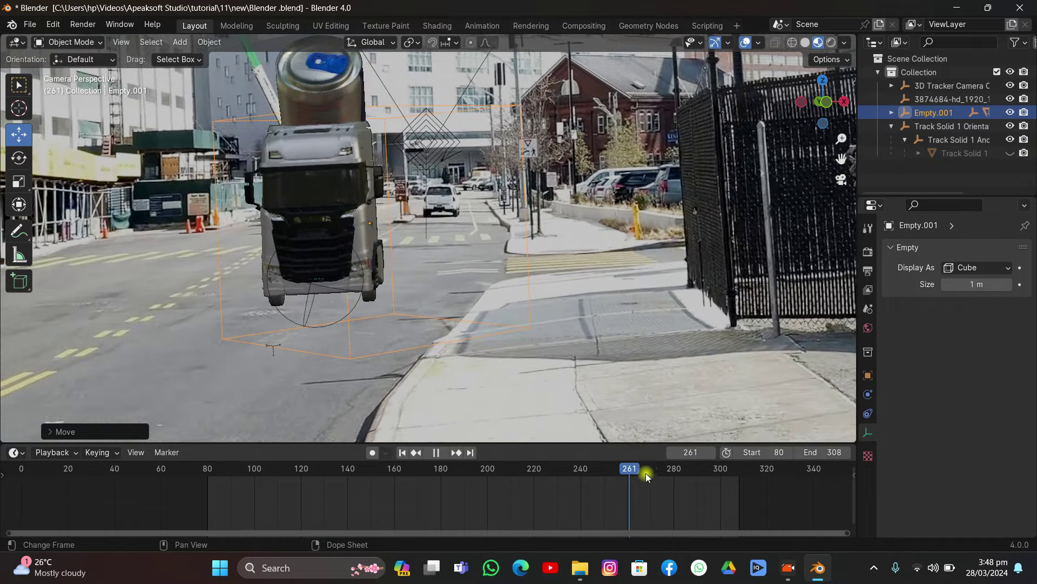
left_click_drag(740, 496, 687, 505)
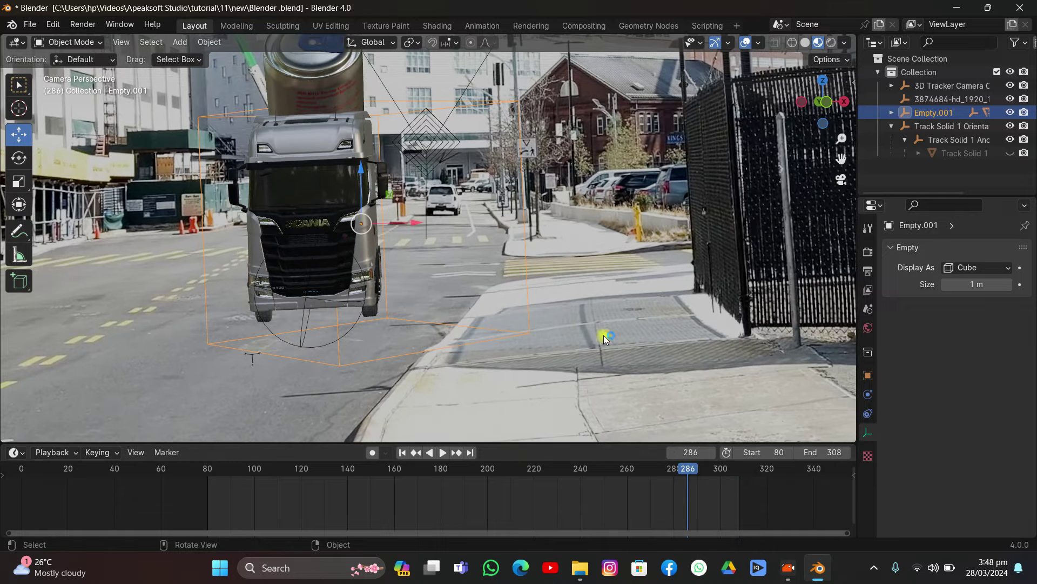
key("space")
scroll(480, 257, "up", 4)
Select the truck model and jump to its keyframe at frame 453
left_click(371, 315)
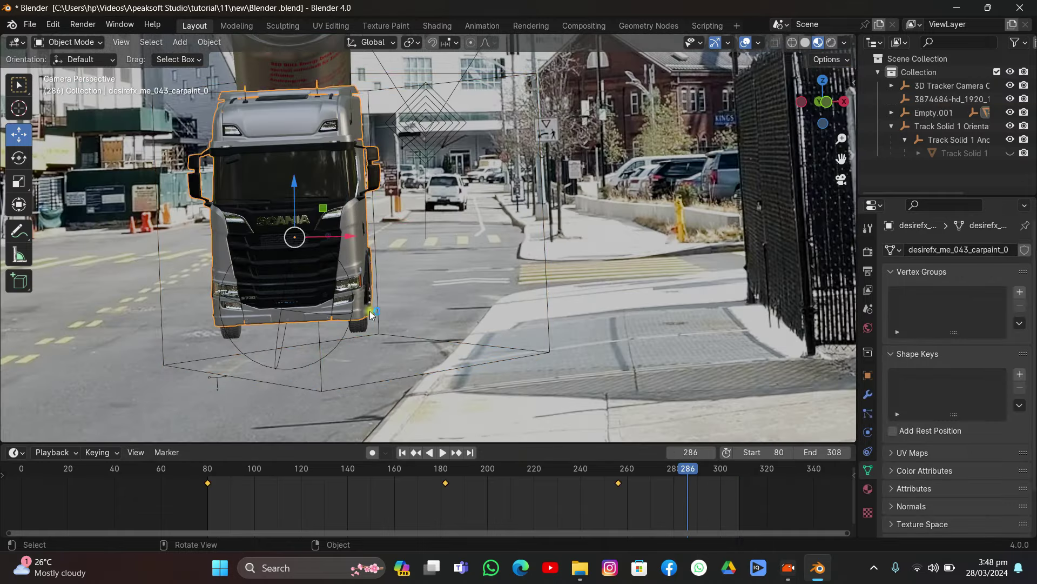
scroll(682, 485, "down", 5)
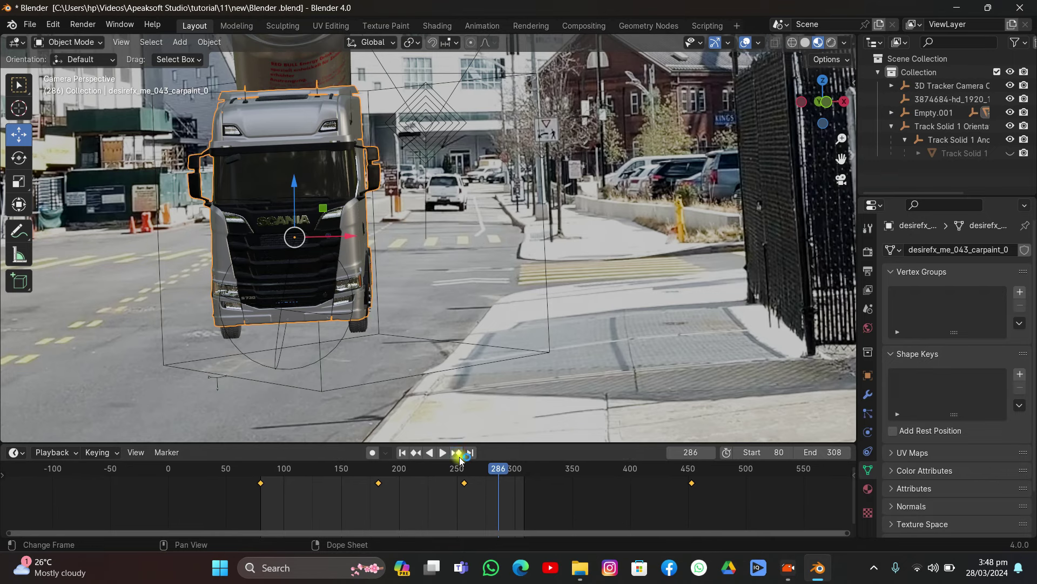
key("Up")
middle_click_drag(500, 404, 531, 336)
scroll(518, 283, "down", 10)
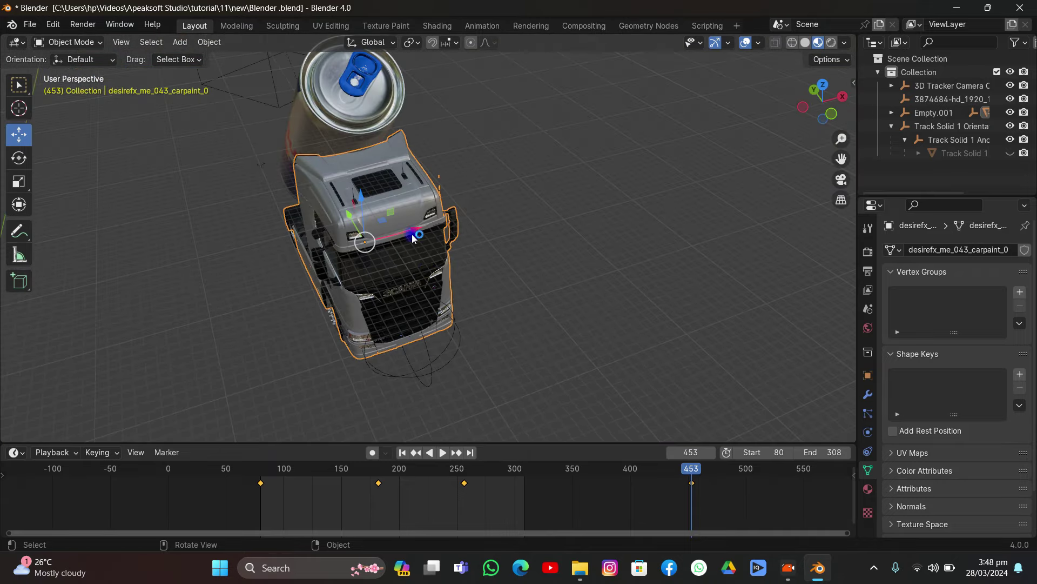
Slide the truck along X, key its Location & Rotation, and view through the tracked camera at frame 381
key("g")
key("x")
left_click(342, 252)
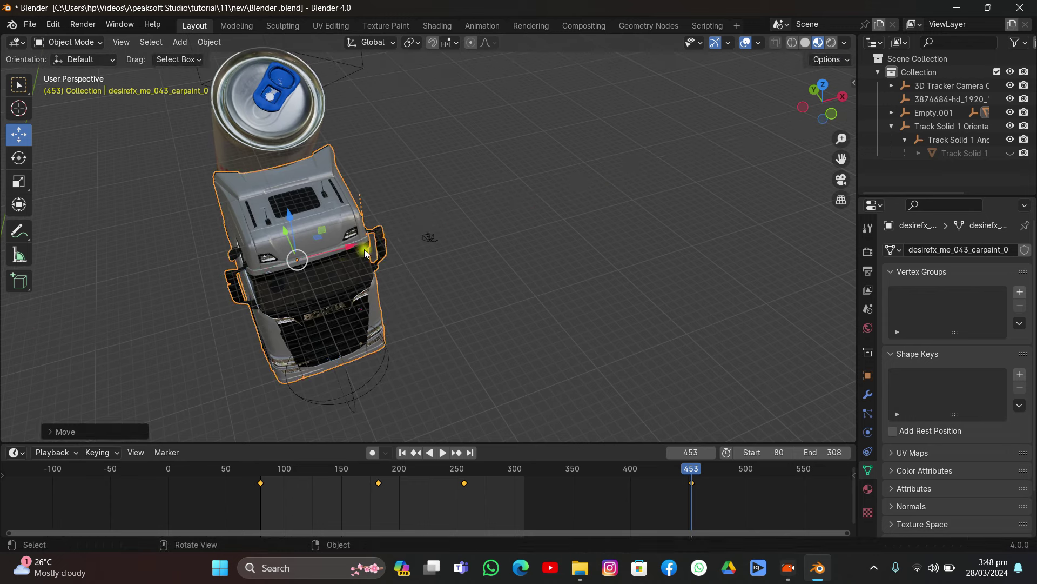
key("i")
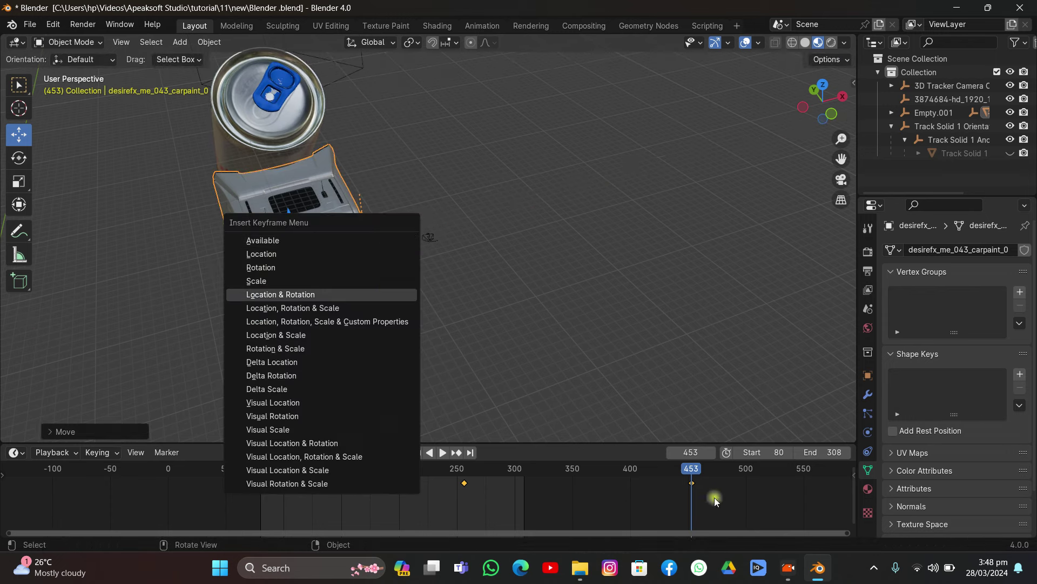
left_click(675, 465)
left_click_drag(679, 466, 608, 467)
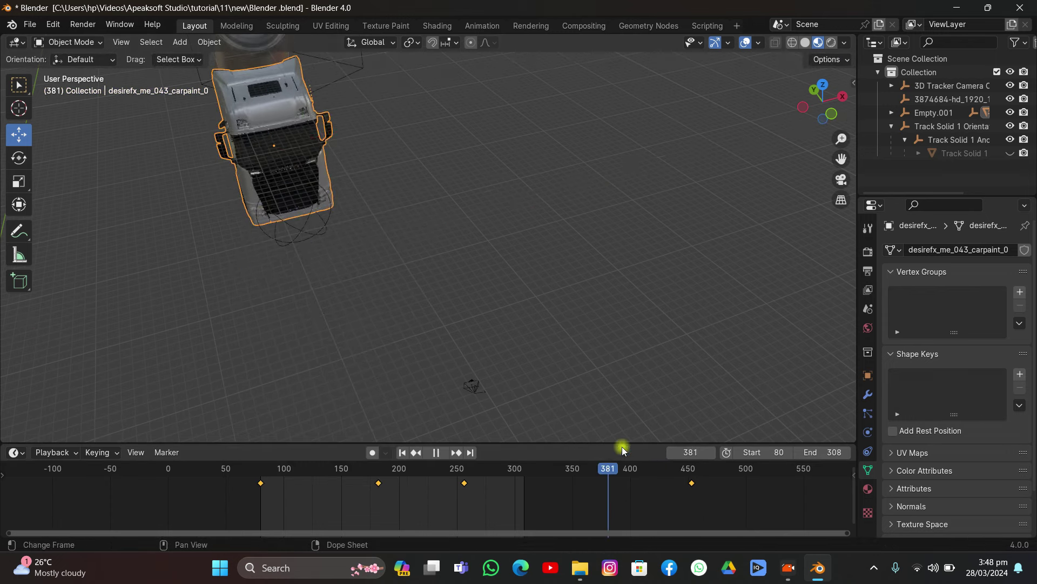
left_click(842, 179)
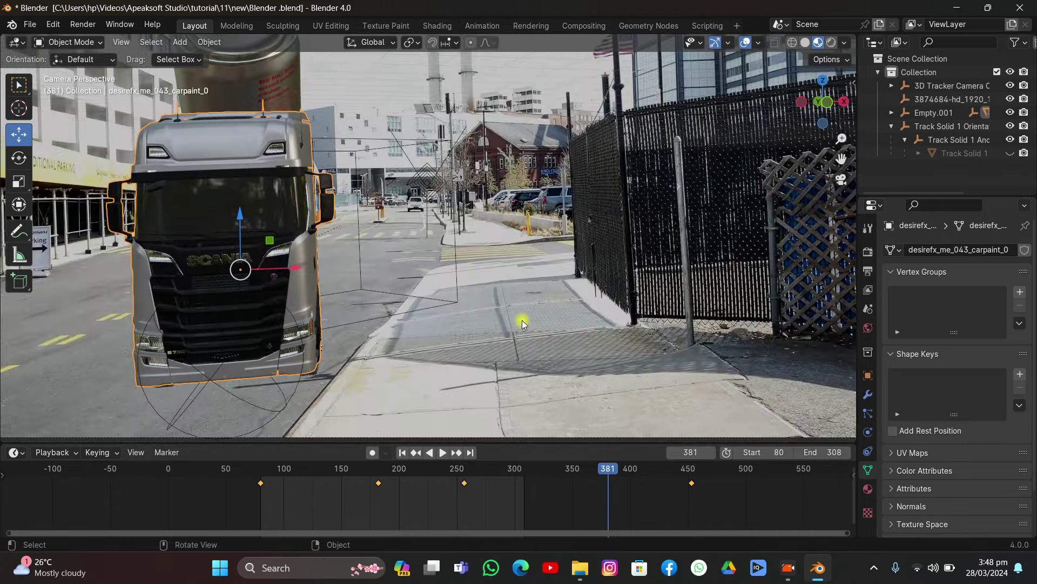
Scrub to frame 367, then jump back to the truck's keyframe at frame 256
scroll(522, 323, "down", 2)
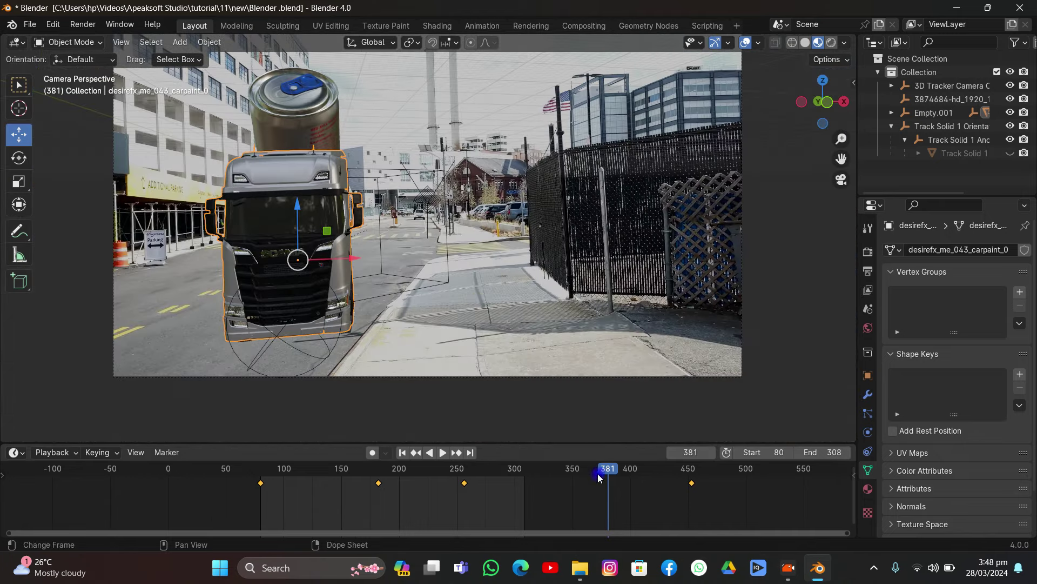
left_click_drag(598, 476, 588, 475)
left_click(439, 455)
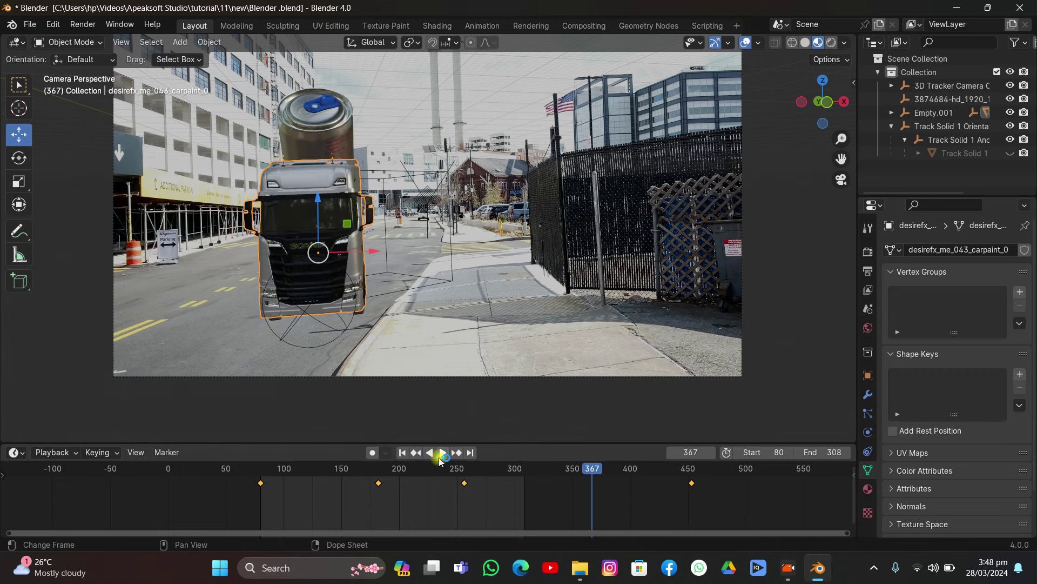
key("ctrl+alt+s")
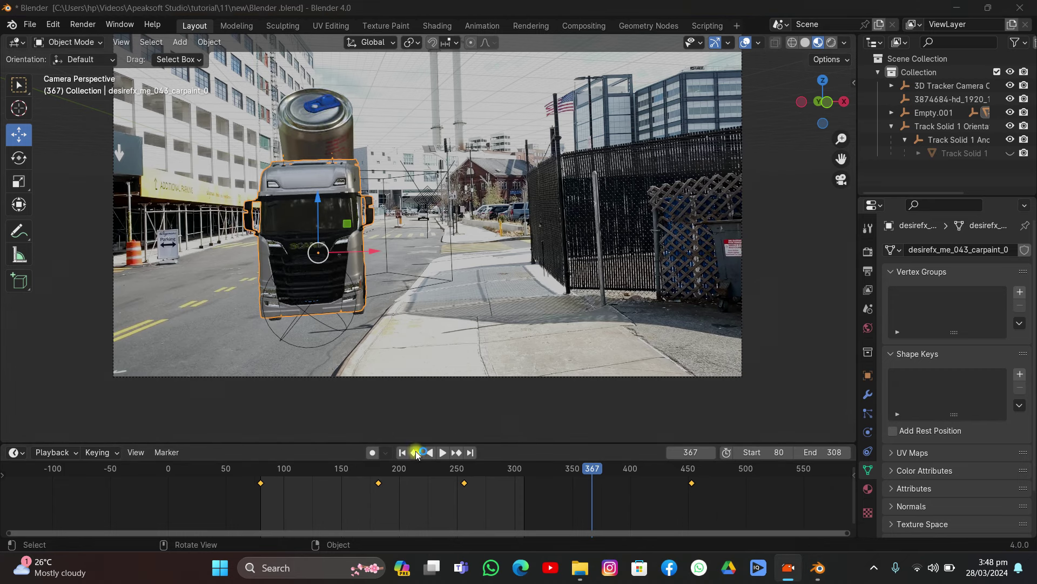
left_click(416, 453)
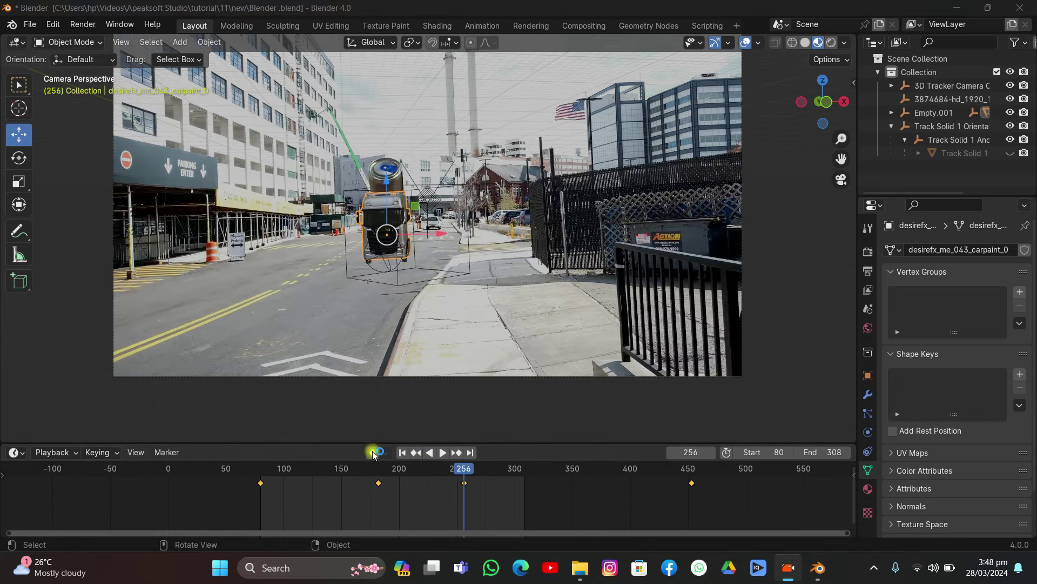
scroll(492, 263, "up", 4)
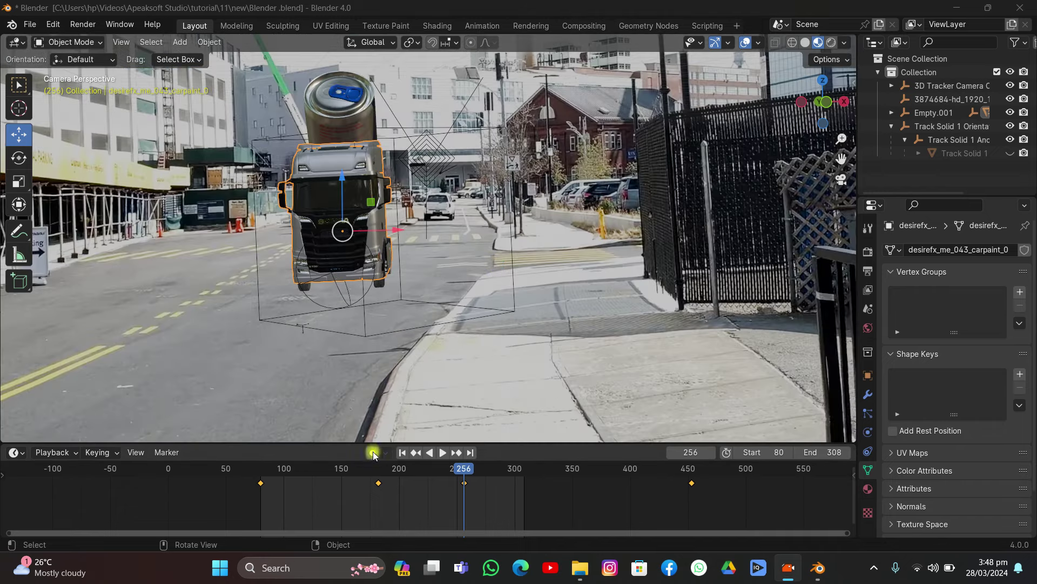
Enable Auto Keying and turn the truck about 2.85° around the global Z axis
left_click(373, 453)
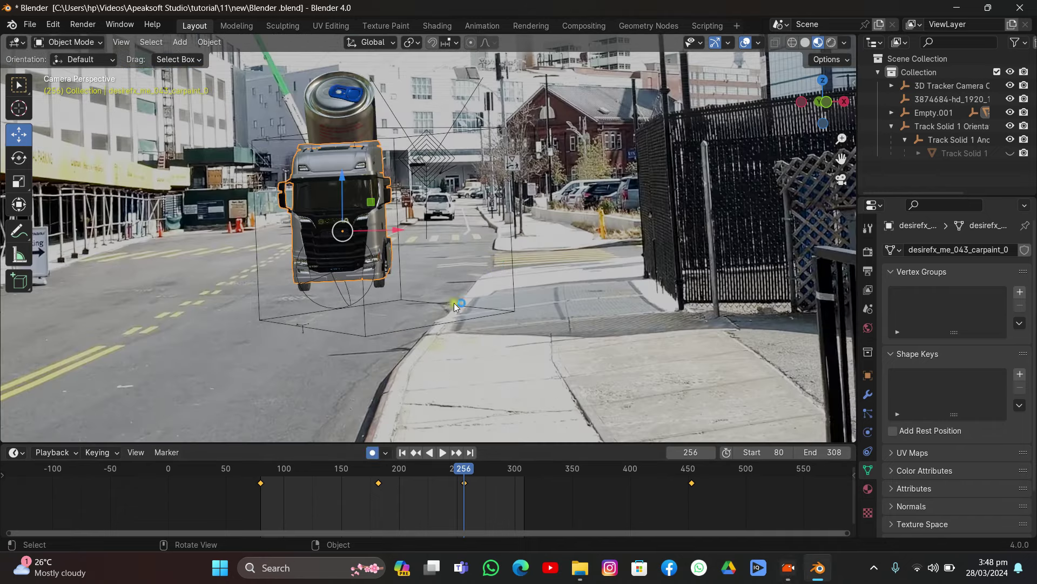
key("r")
key("z")
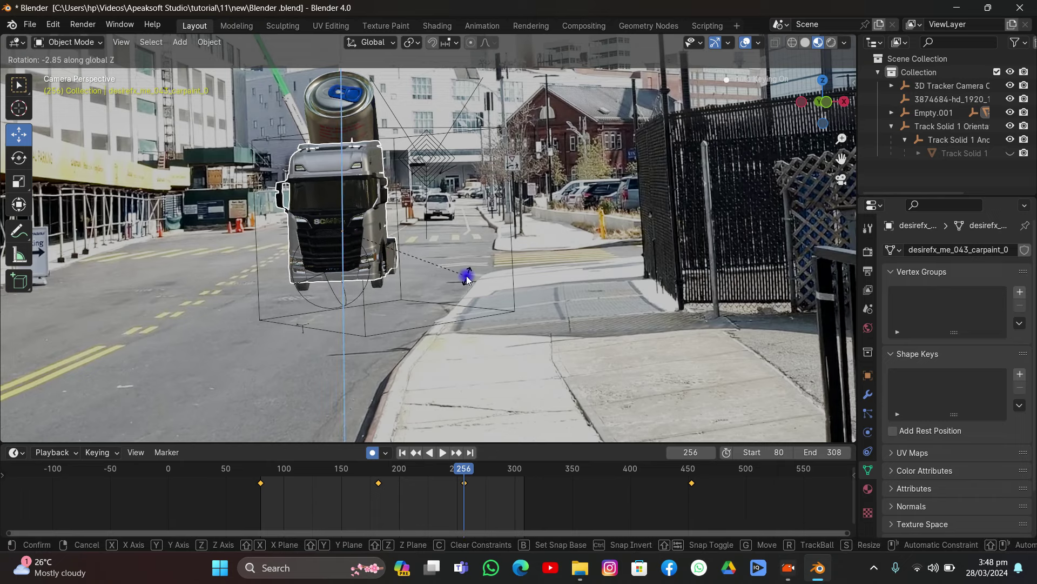
left_click(464, 437)
key("Up")
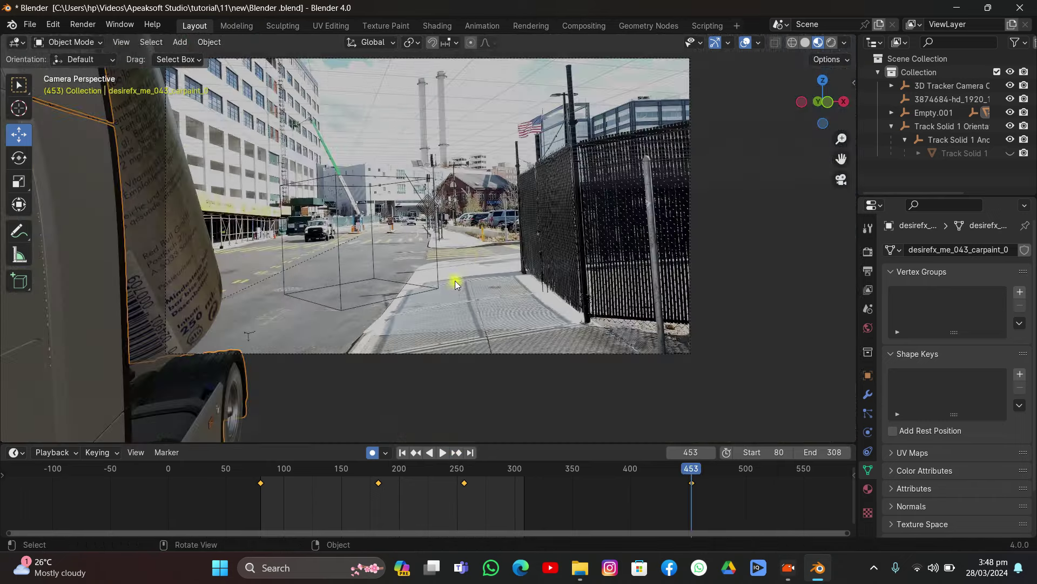
Push the truck further sideways along the X axis
scroll(479, 250, "down", 2)
key("g")
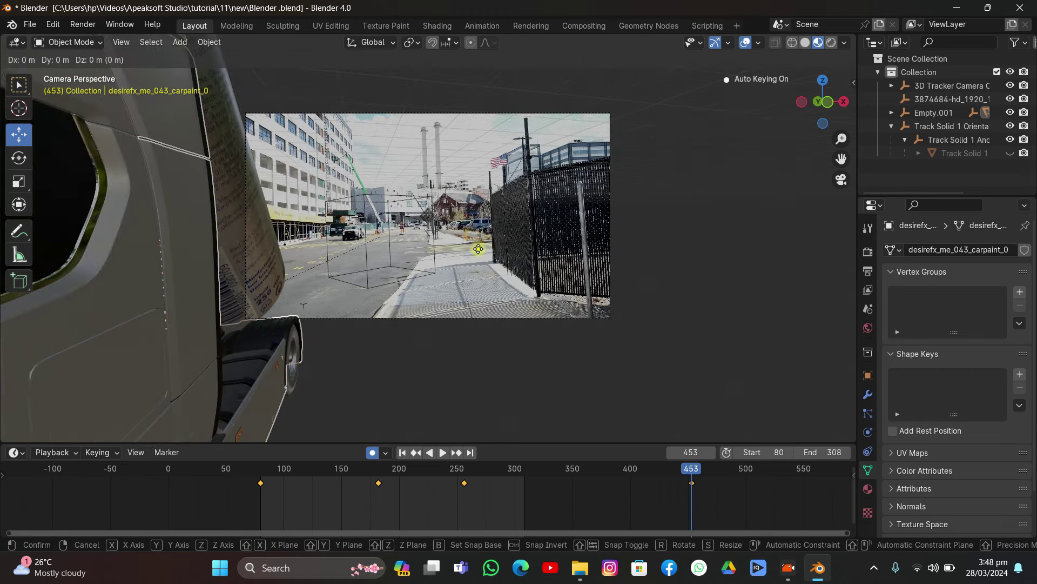
key("x")
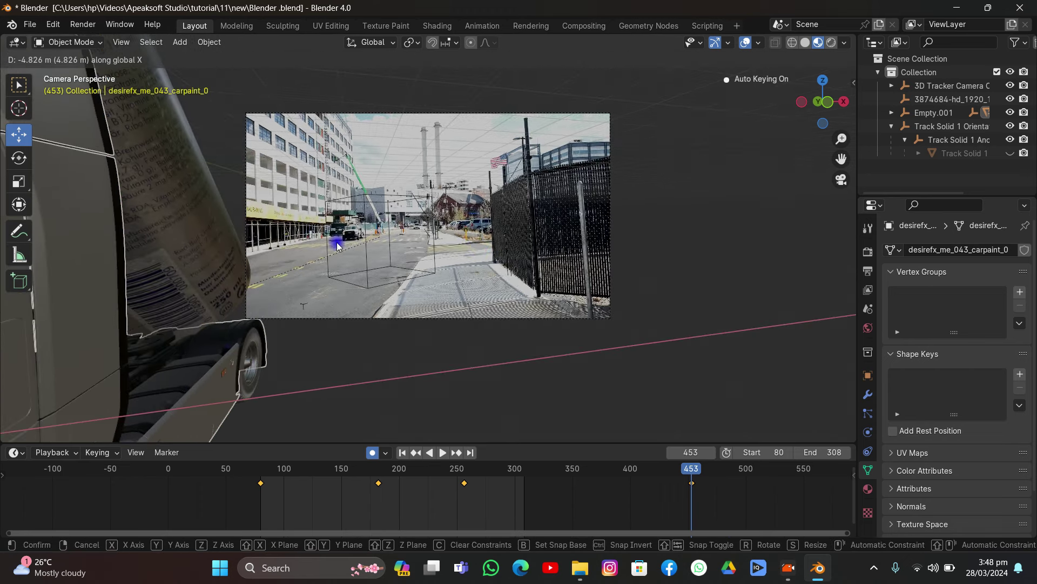
left_click(732, 470)
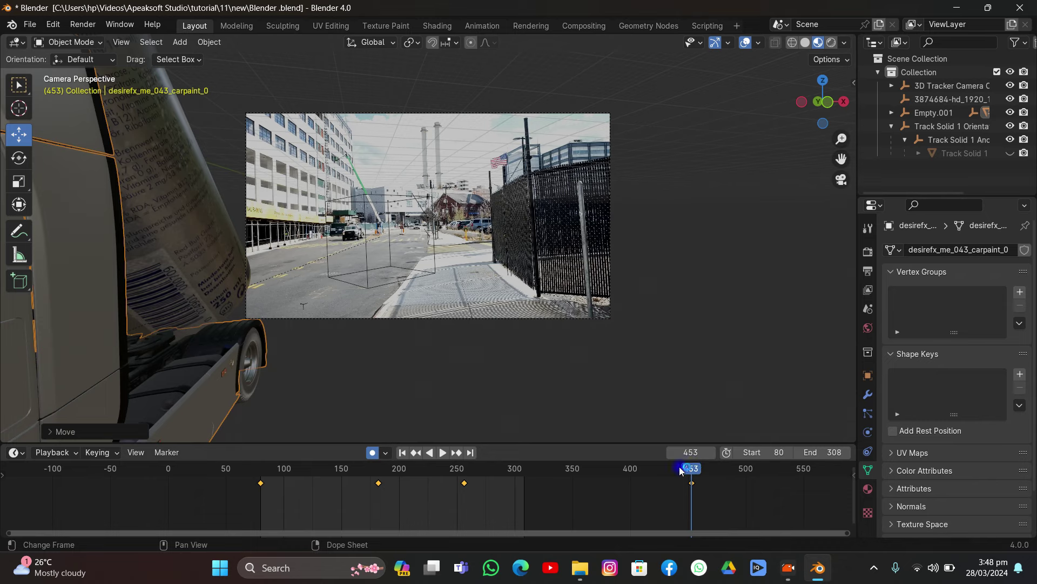
left_click(650, 470)
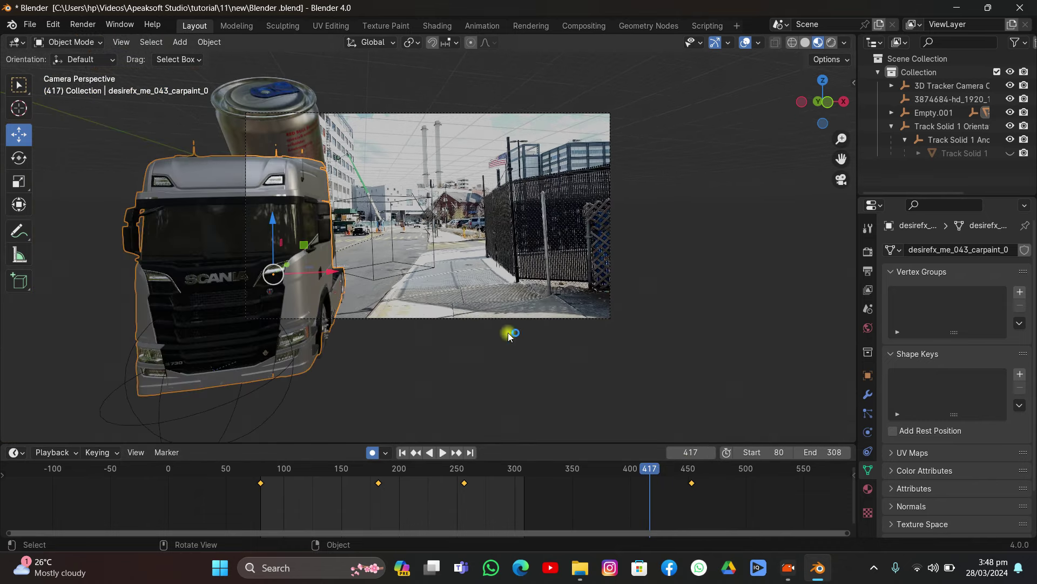
At frame 453, rotate the truck around Z so it angles past the camera, then scrub back to frame 365
scroll(497, 299, "up", 3)
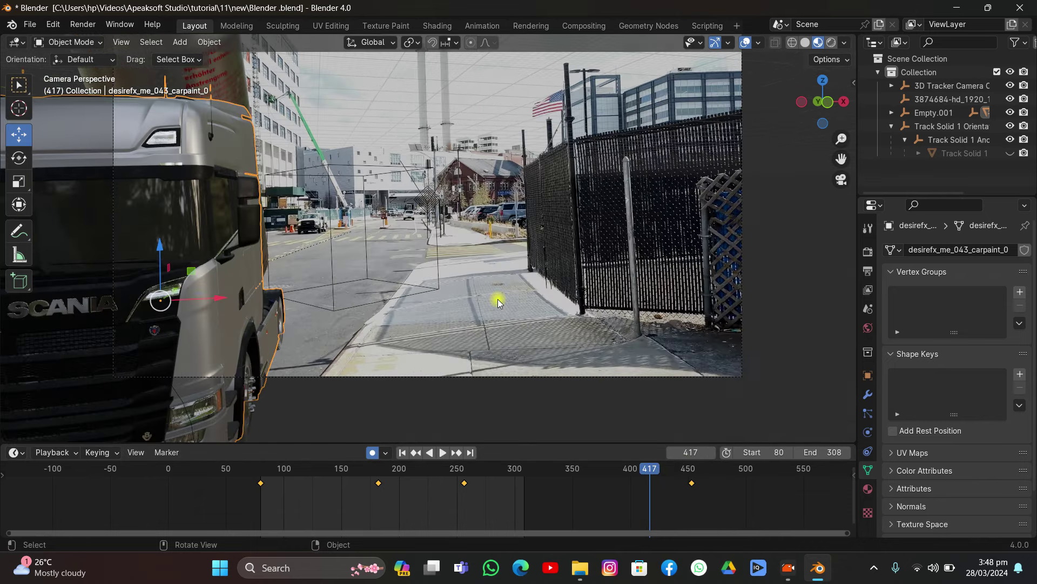
left_click(459, 452)
key("r")
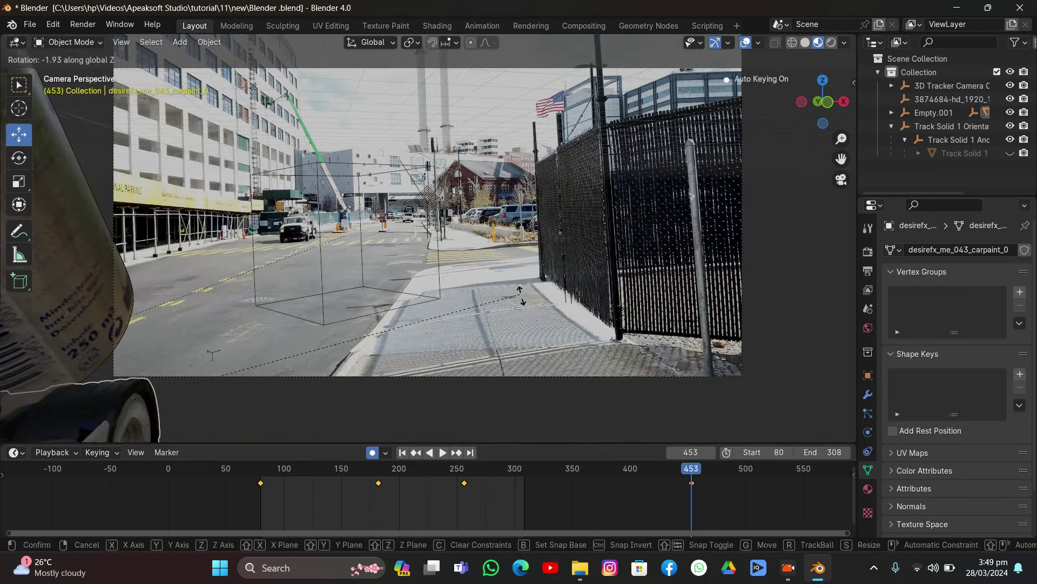
left_click(700, 474)
left_click_drag(697, 475, 674, 473)
left_click_drag(646, 474, 590, 518)
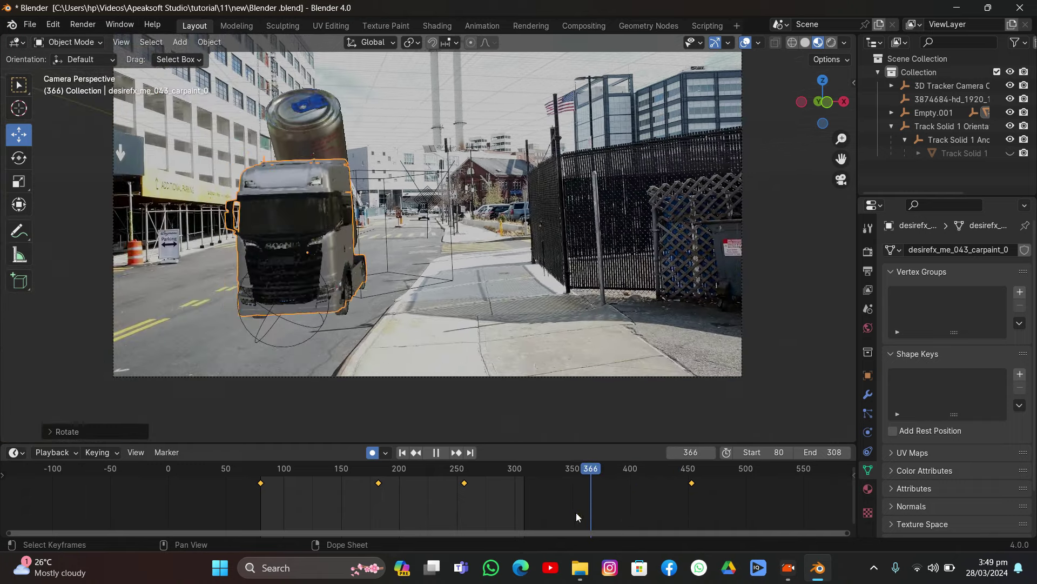
Save the project with Ctrl+S and switch the viewport to Solid shading
key("ctrl+s")
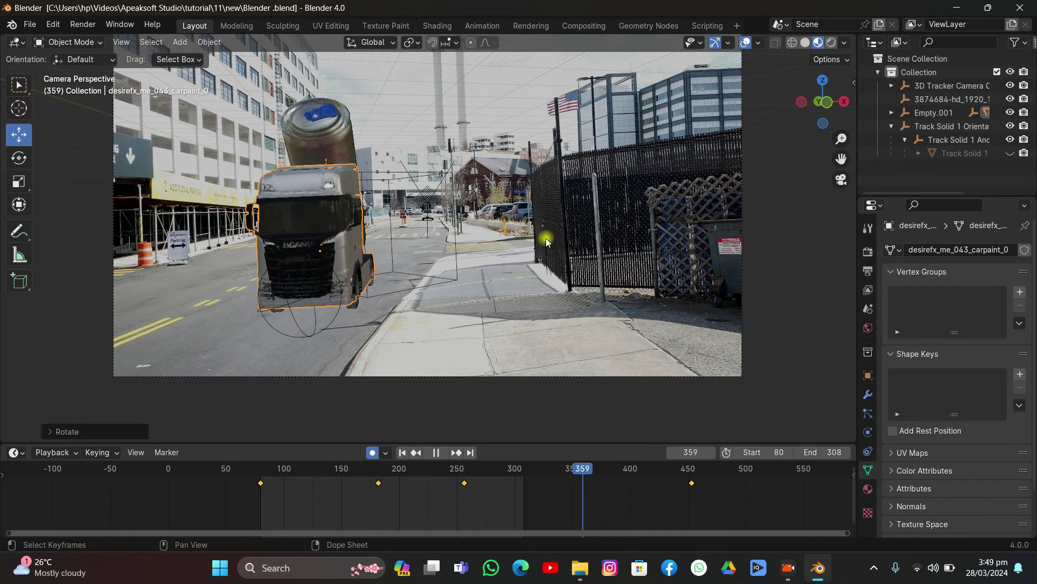
key("space")
left_click(805, 42)
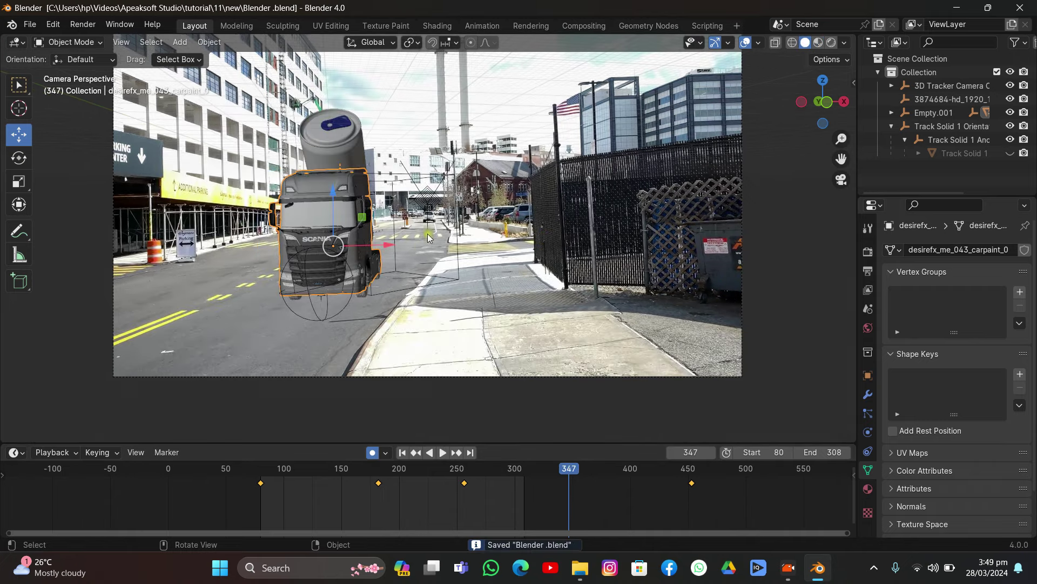
scroll(540, 270, "up", 4)
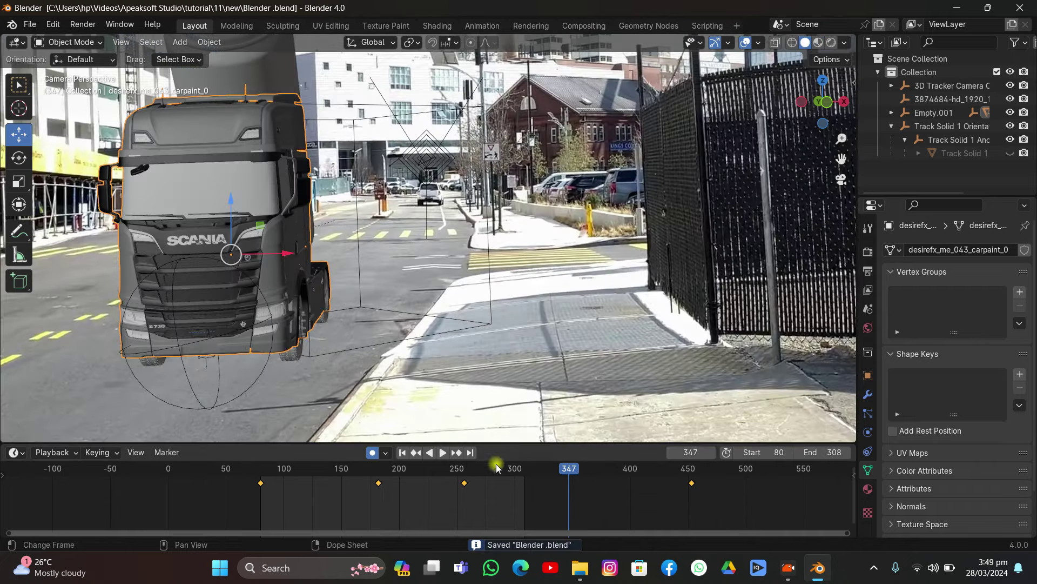
Play the truck animation, stop at frame 164, and replay it from start frame 80
left_click(469, 475)
key("space")
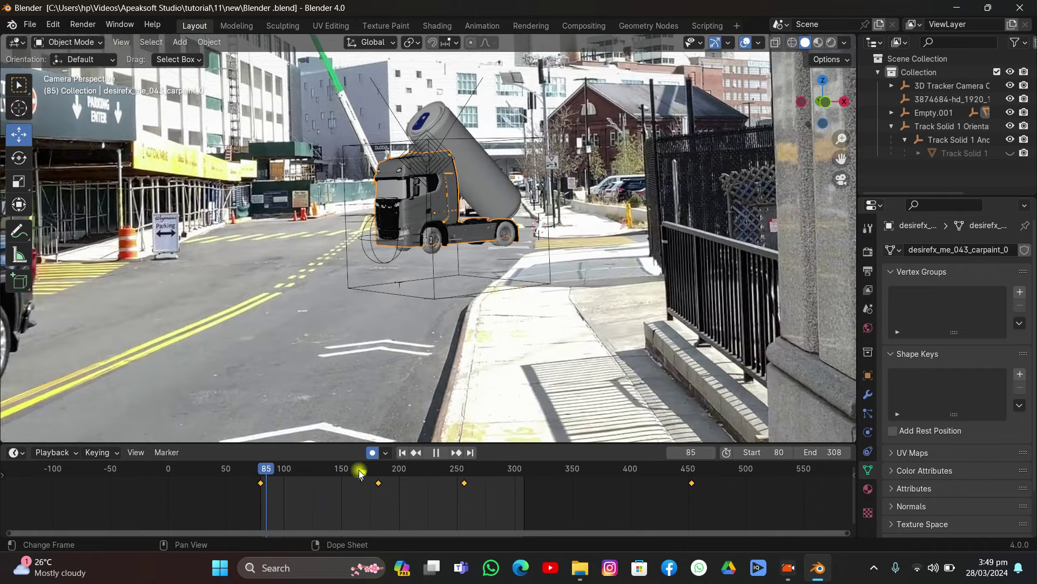
left_click(359, 474)
key("space")
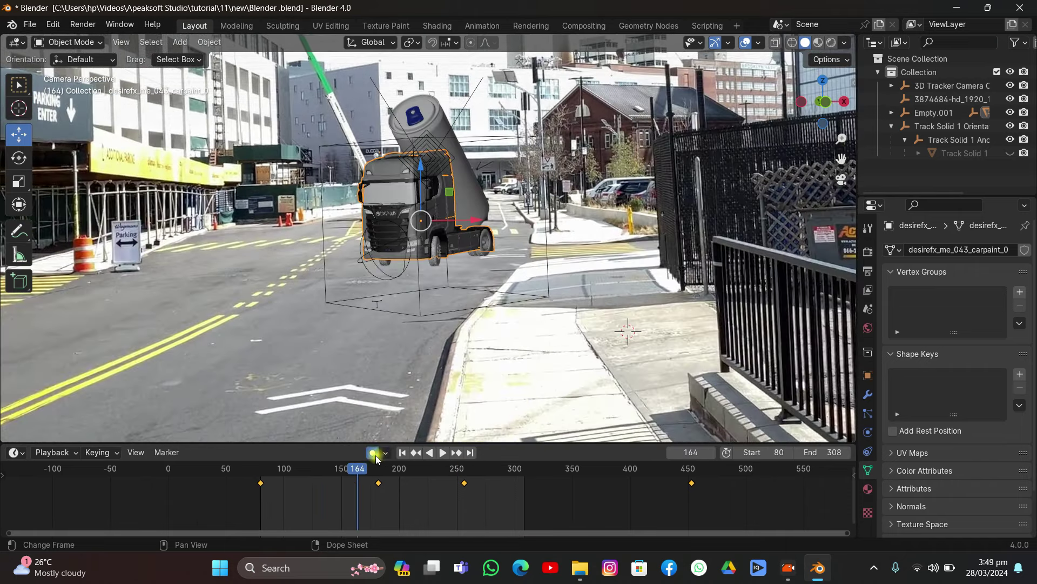
left_click(407, 457)
key("space")
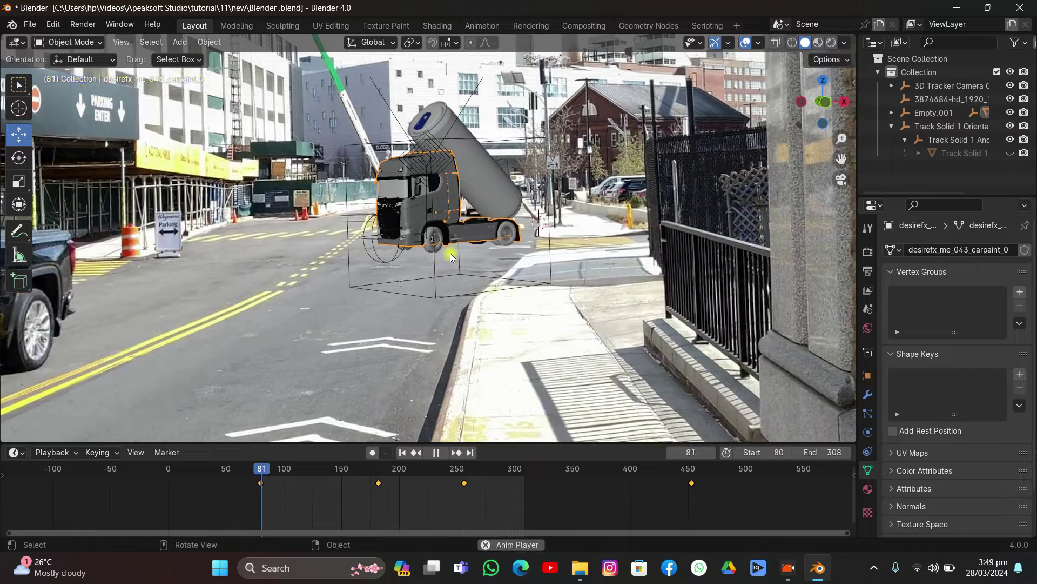
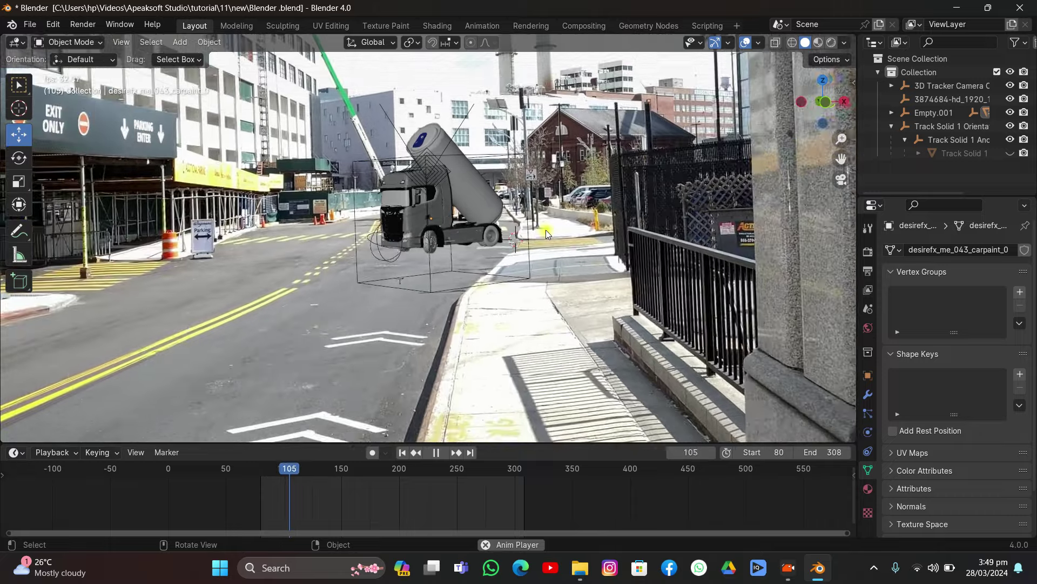
Extend the scene end frame from 308 to 445, replaying the animation with the truck selected
key("space")
left_click_drag(822, 452, 868, 452)
key("space")
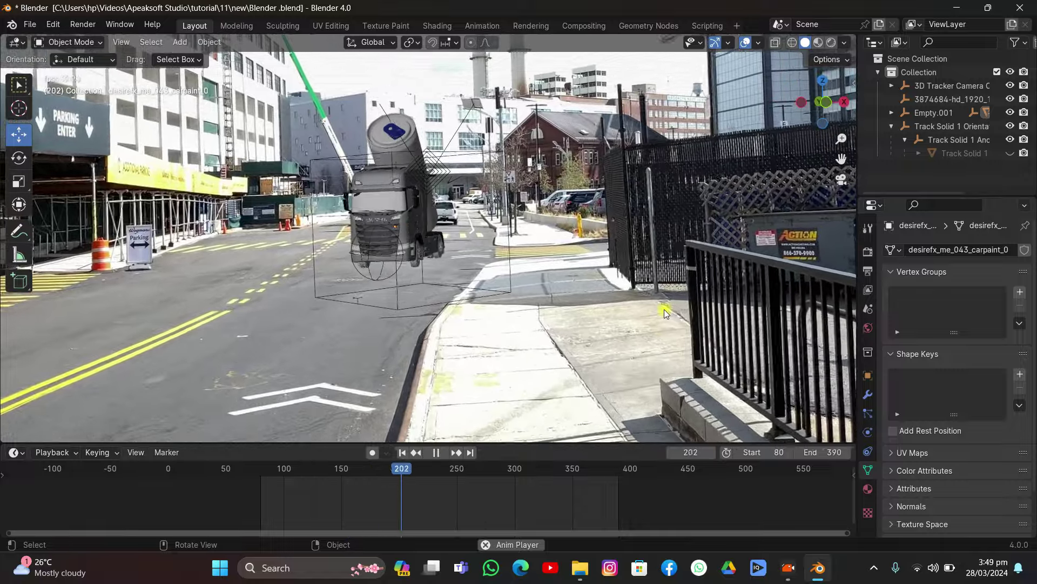
scroll(606, 317, "down", 2)
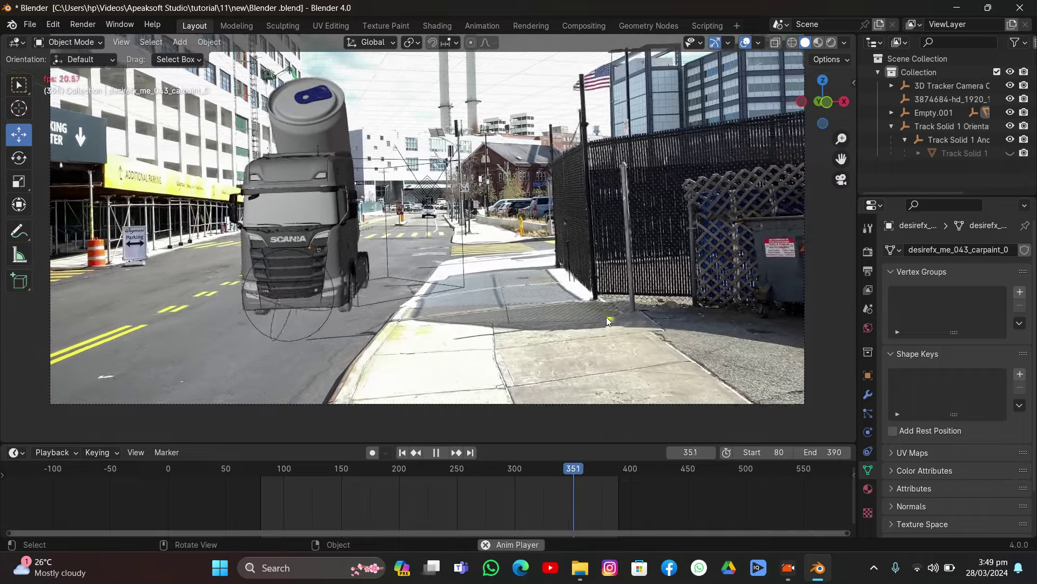
key("space")
left_click(281, 232)
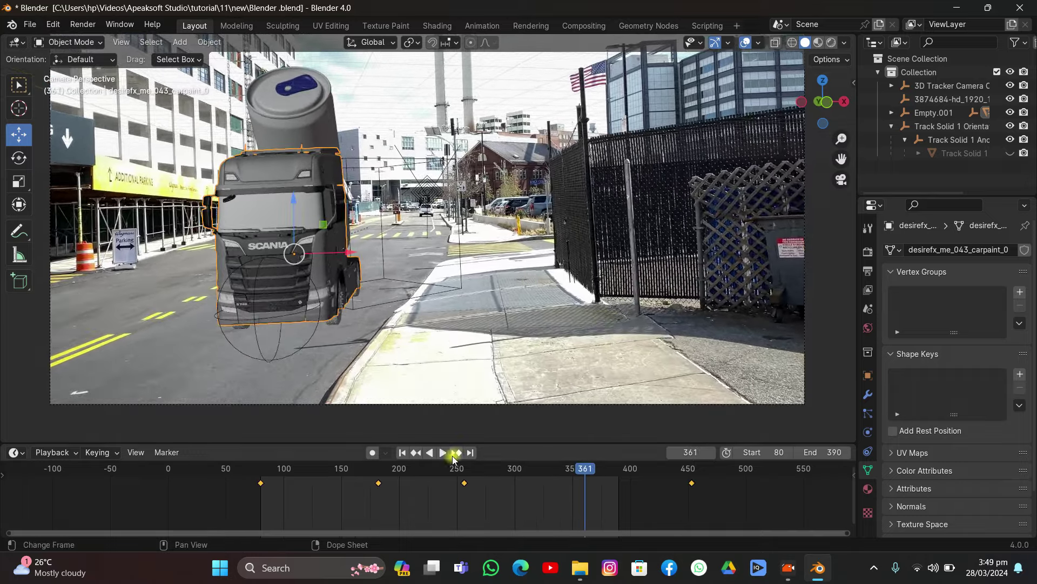
left_click_drag(819, 452, 851, 452)
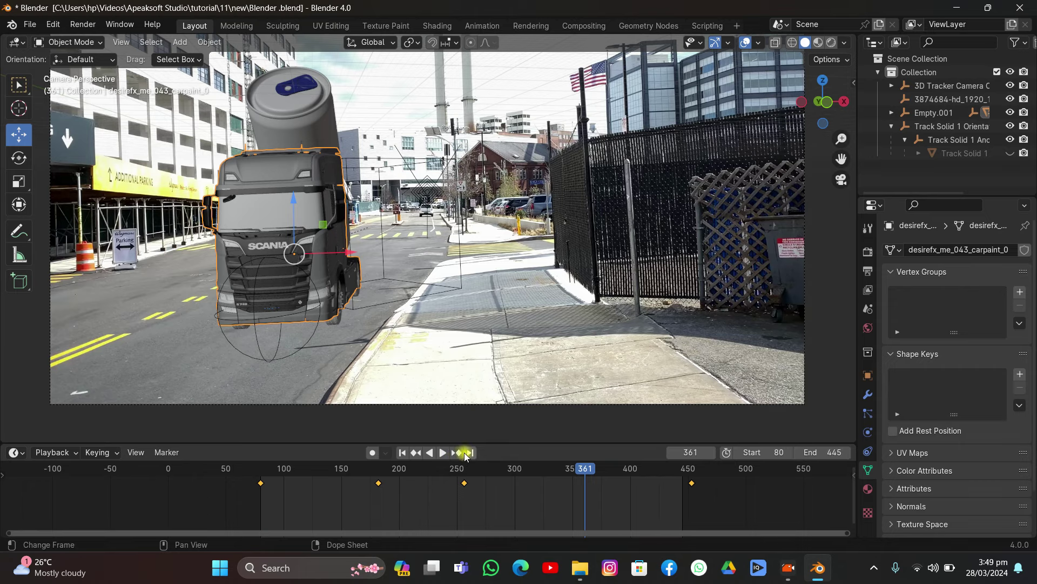
At frame 453, move the truck left along X and keyframe its position
left_click(461, 454)
scroll(469, 242, "down", 3)
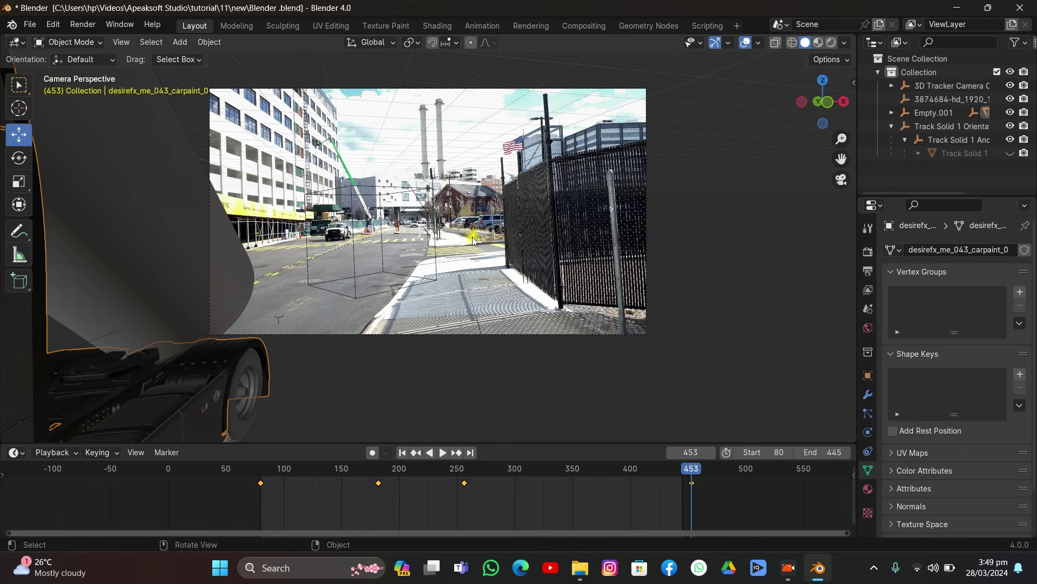
key("g")
key("x")
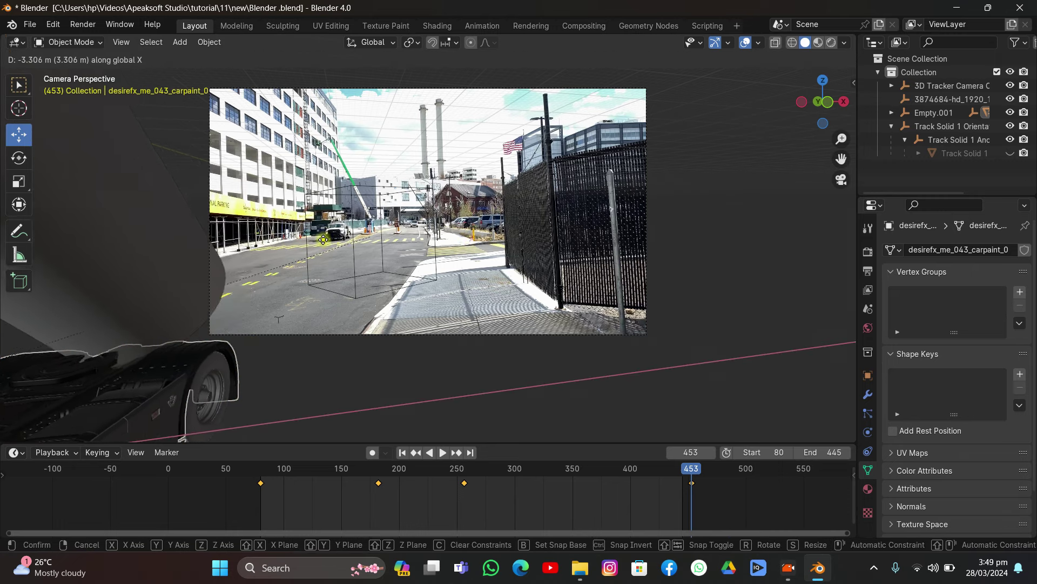
left_click(215, 237)
key("i")
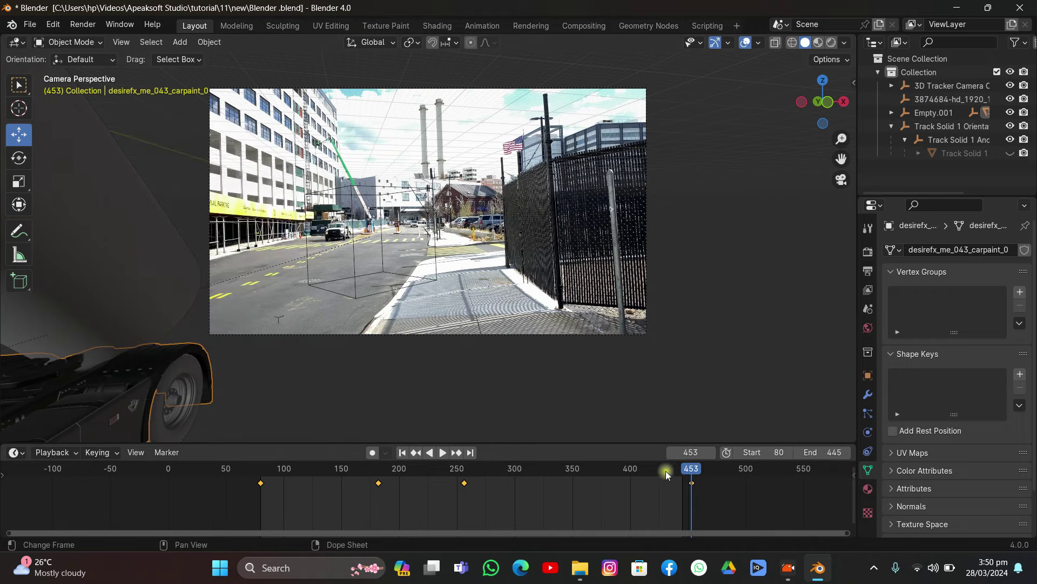
At frame 387, move and rotate the truck around Z, keyframing Location & Rotation
left_click_drag(666, 471, 615, 485)
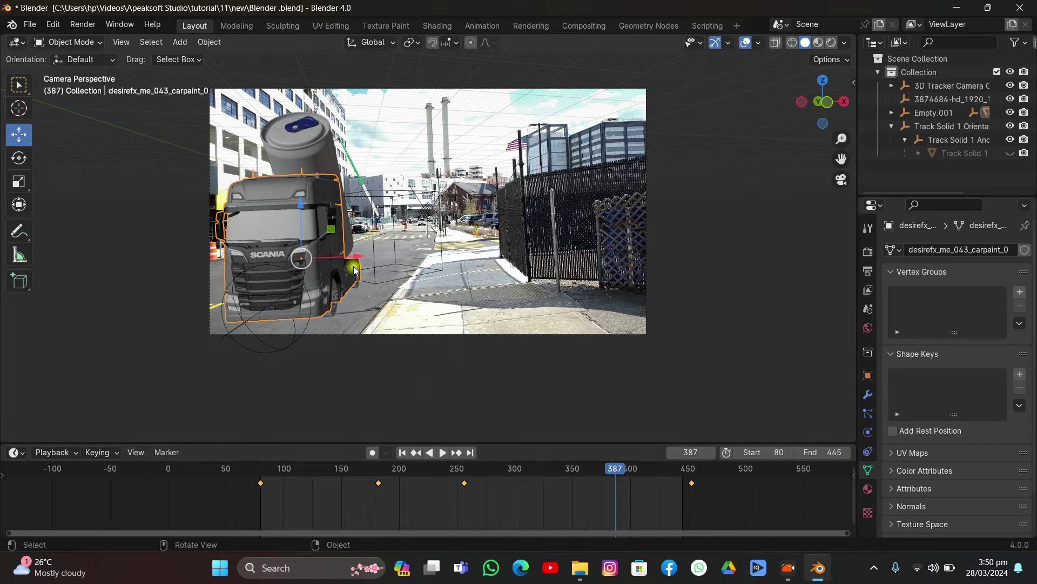
key("g")
left_click(416, 258)
key("r")
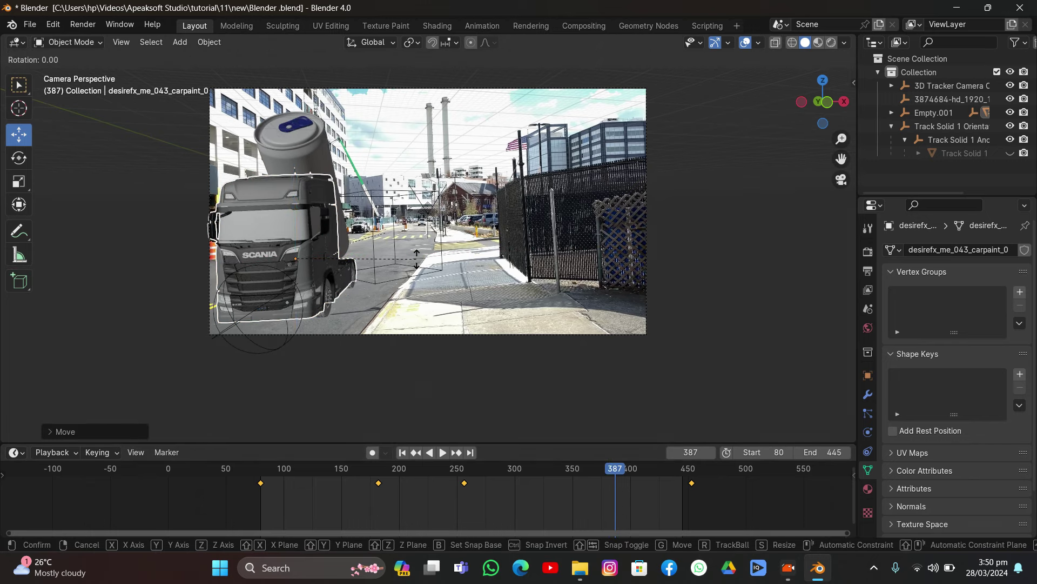
key("z")
left_click(417, 261)
key("i")
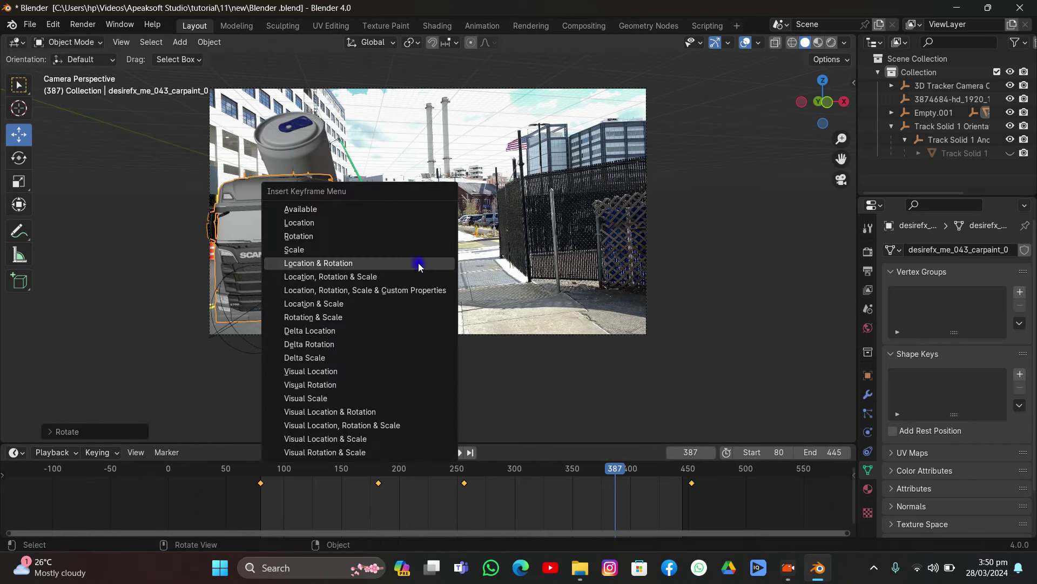
key("Return")
Play and scrub the timeline to review the truck's motion, stopping at frame 183
key("space")
left_click_drag(584, 466, 663, 471)
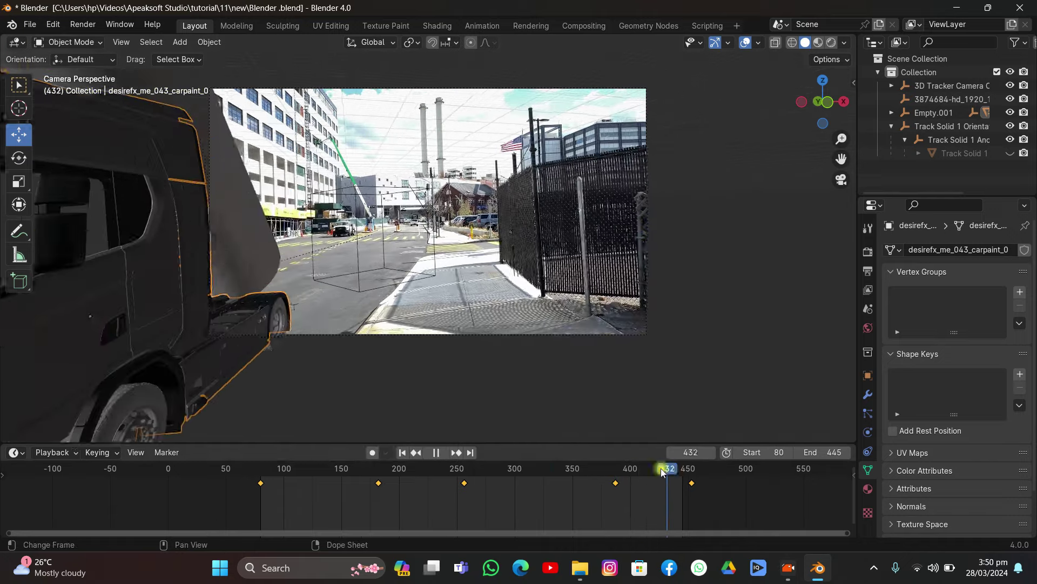
key("space")
left_click(636, 471)
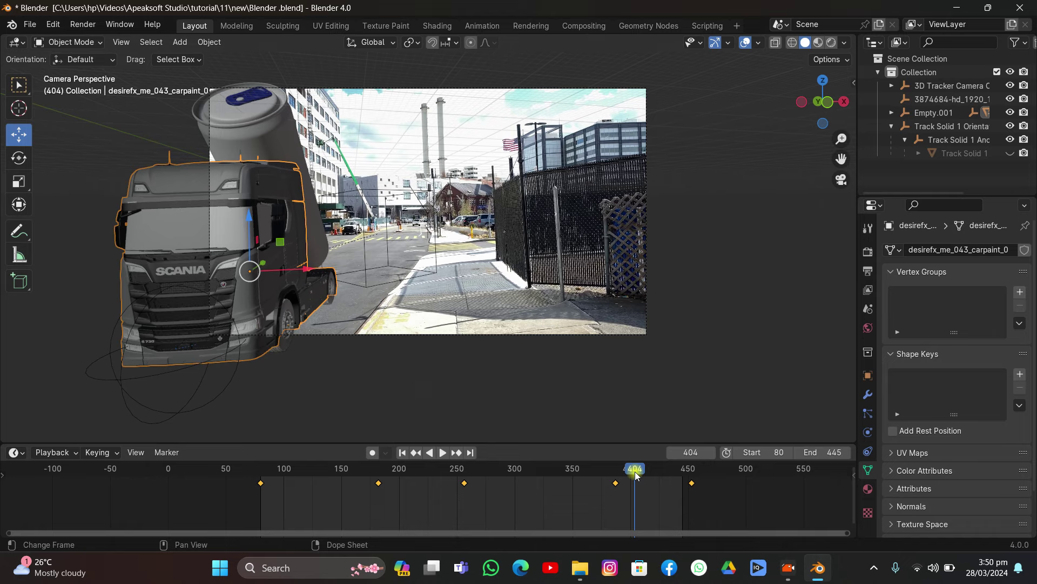
left_click_drag(636, 475, 440, 512)
left_click_drag(505, 513, 575, 514)
key("space")
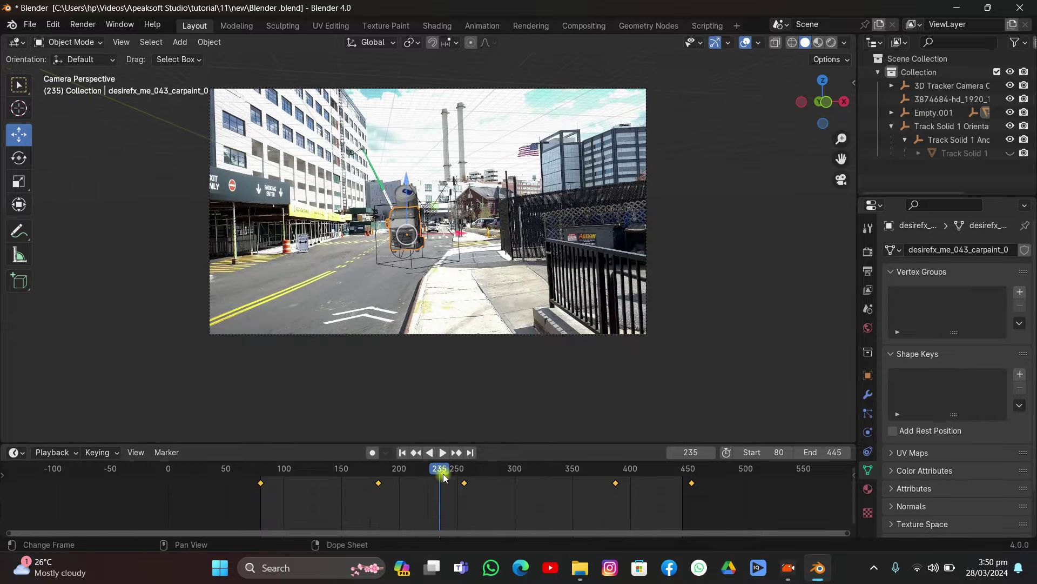
left_click(525, 480)
left_click_drag(526, 479, 379, 510)
key("space")
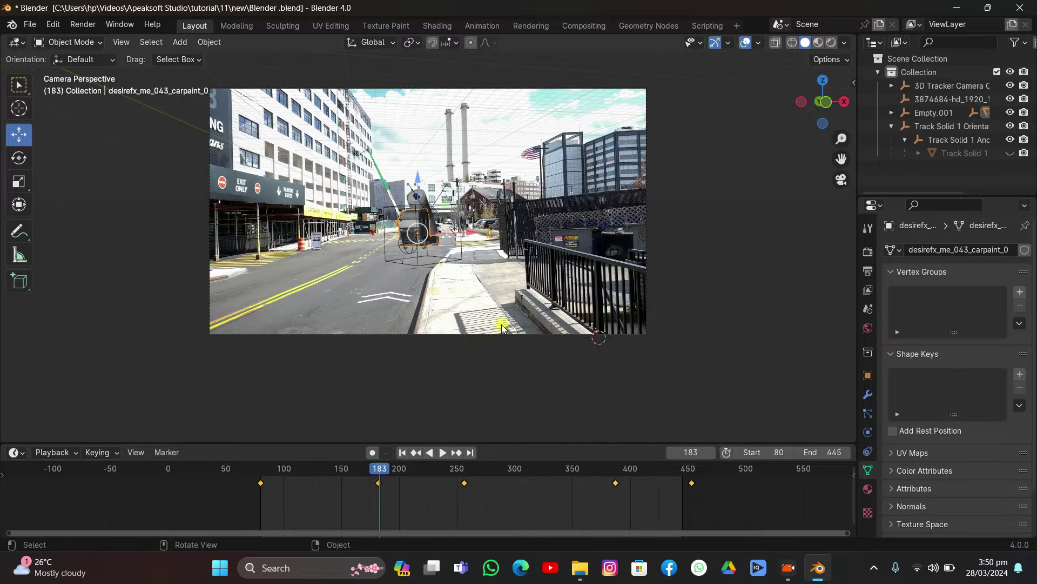
Set the World Color to an Environment Texture using the urban_street_04 HDRI, then save
left_click(868, 328)
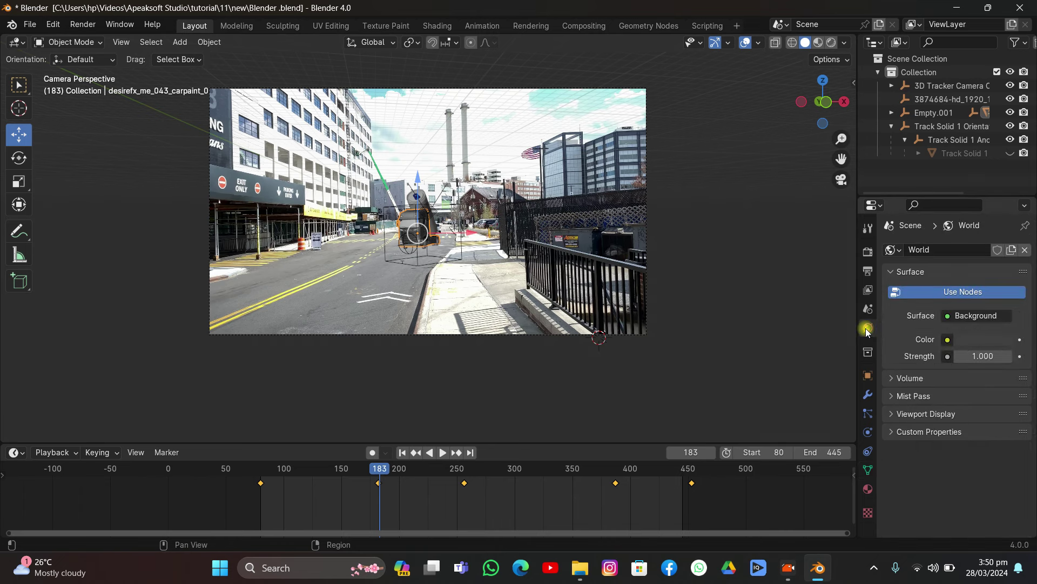
left_click(947, 340)
left_click(698, 398)
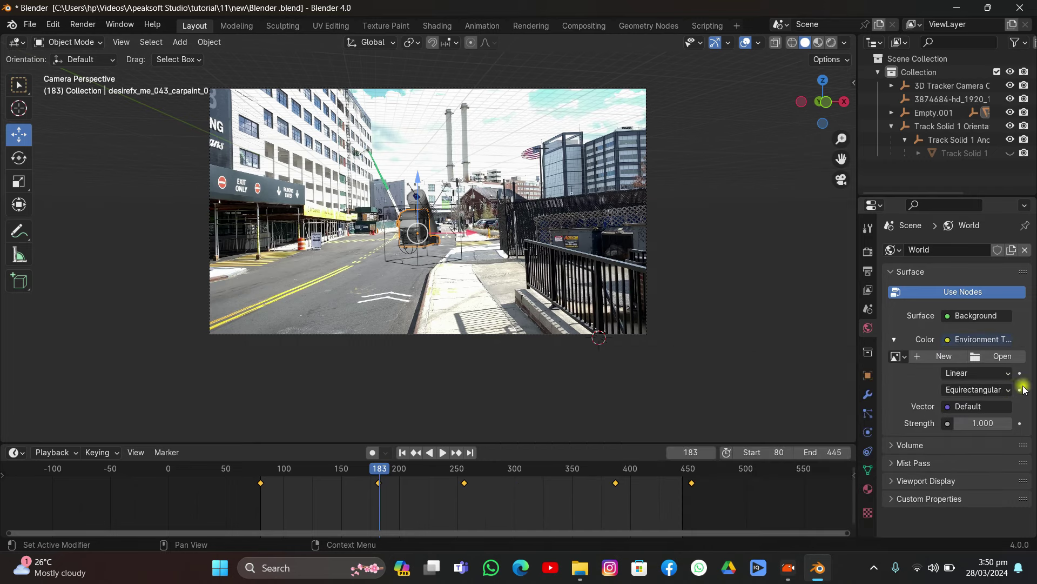
left_click(1004, 357)
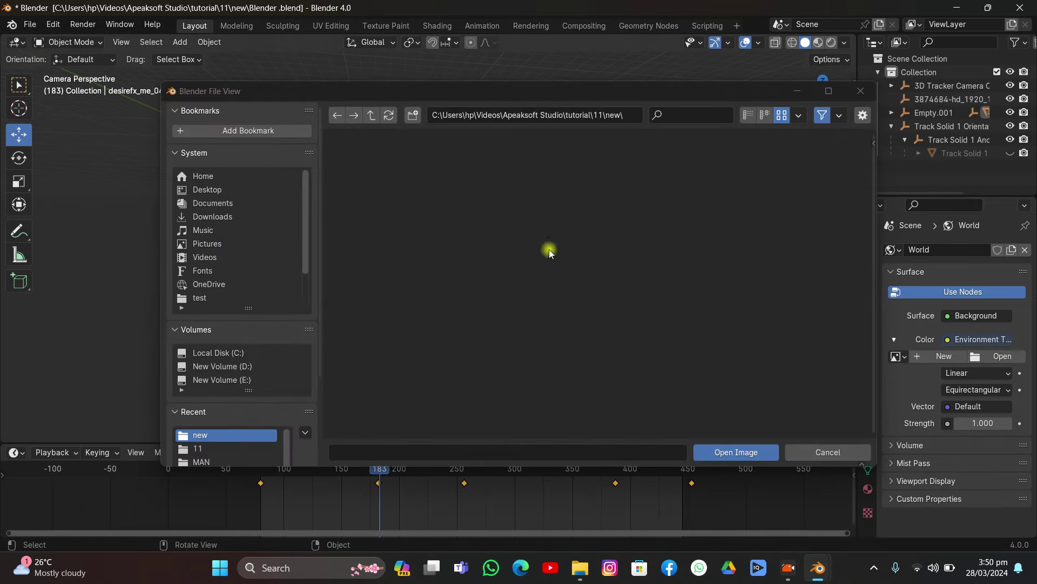
left_click(371, 115)
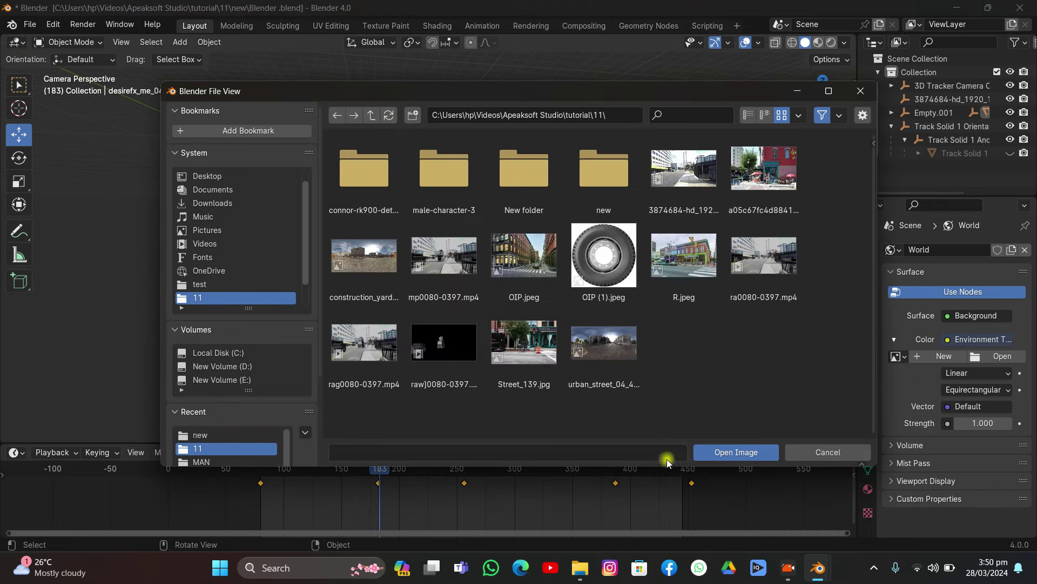
double_click(621, 354)
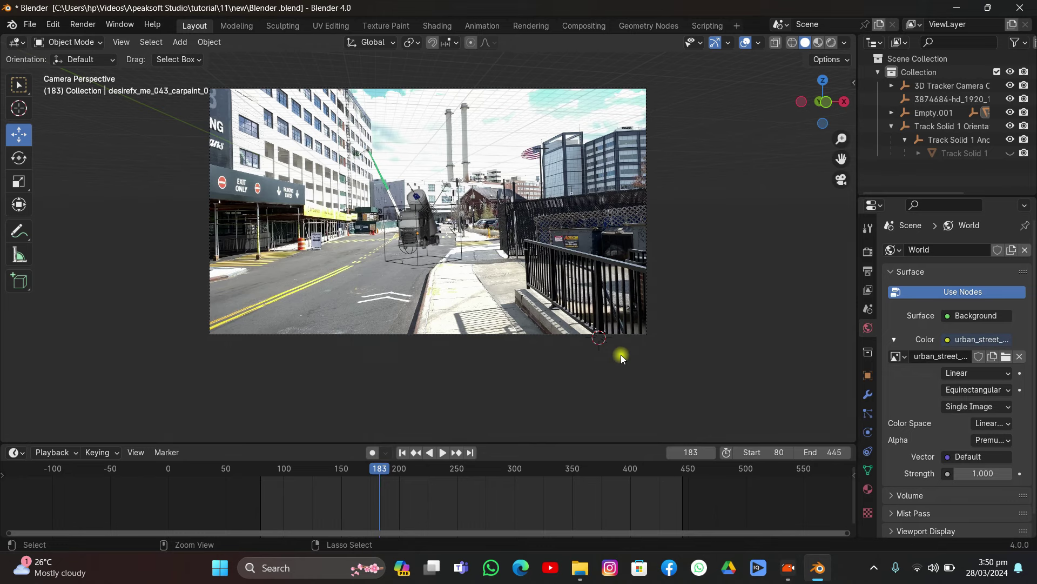
key("ctrl+s")
Unhide the Track Solid 1 plane, enable Rendered shading, and switch the render engine to Cycles
left_click(1004, 154)
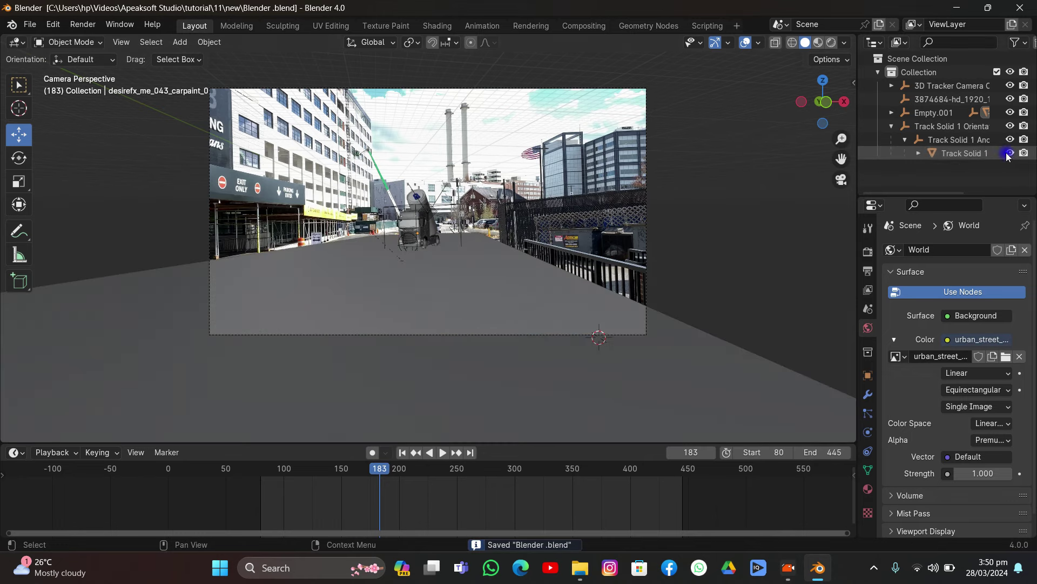
left_click(832, 43)
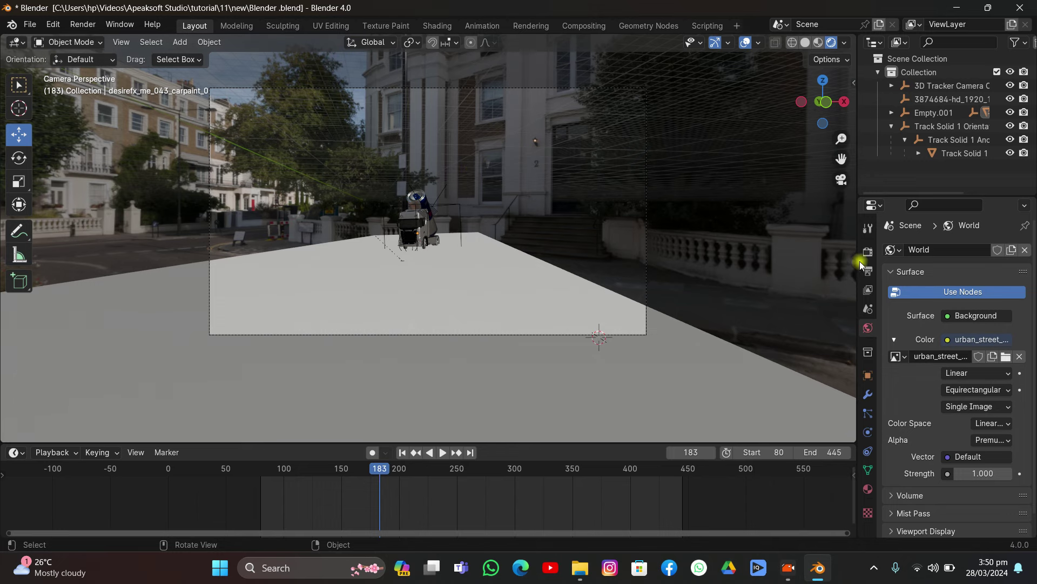
left_click(867, 252)
left_click(973, 249)
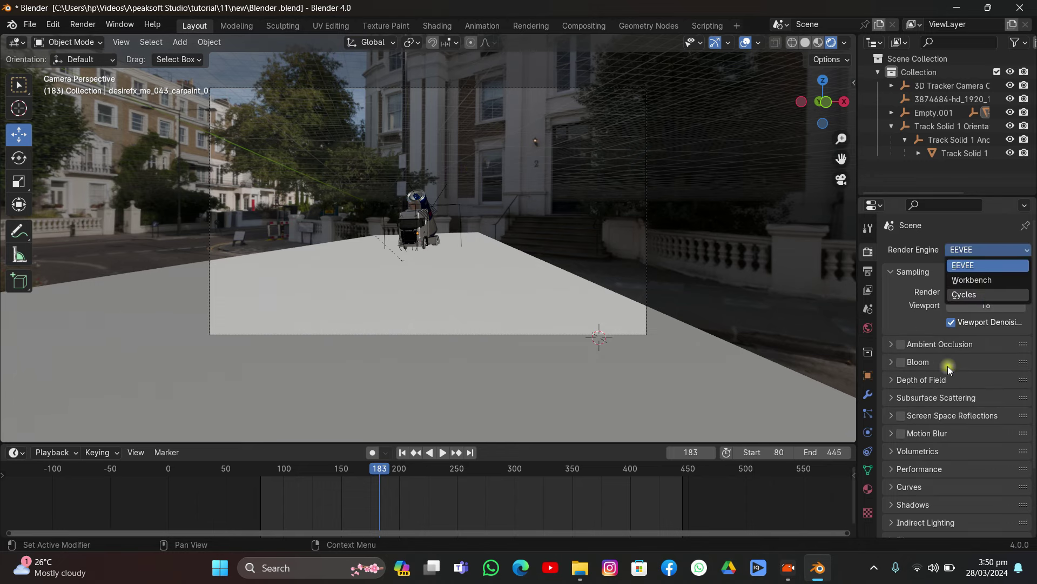
key("c")
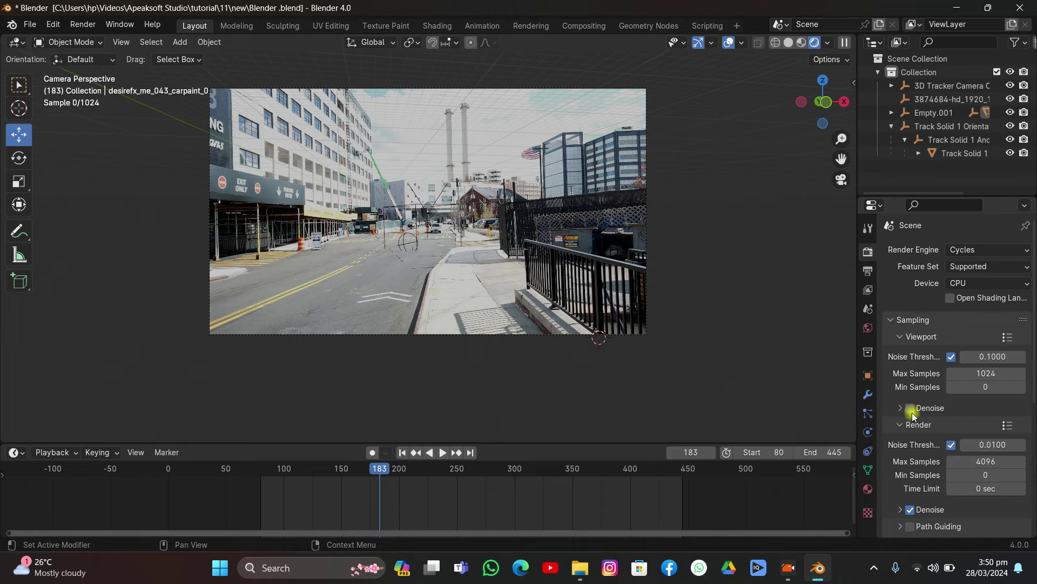
Enable Viewport Denoise and Film Transparent, then select the ground plane
left_click(912, 410)
scroll(915, 411, "down", 8)
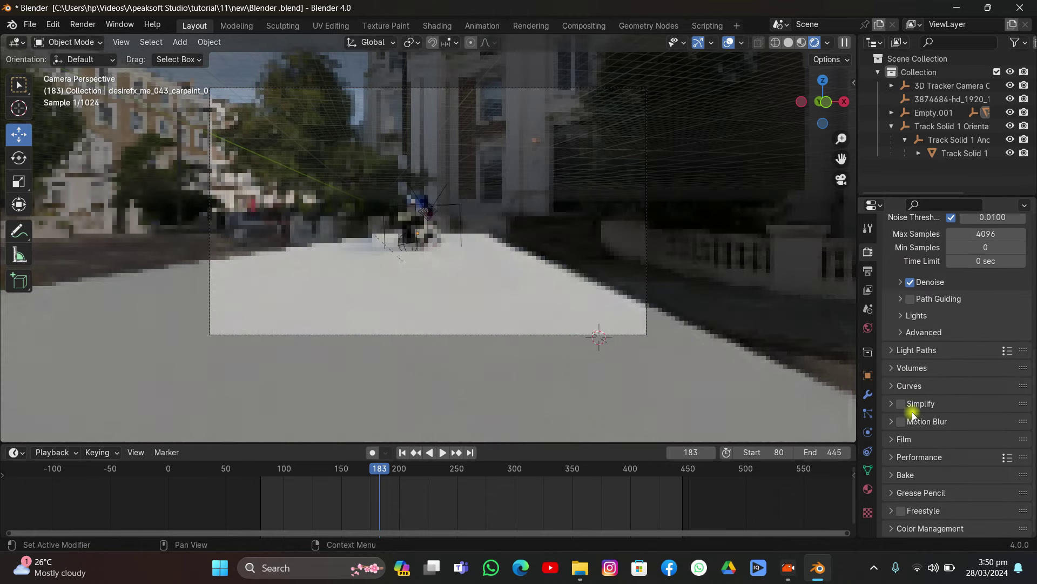
left_click(907, 442)
scroll(909, 443, "down", 2)
scroll(909, 442, "down", 3)
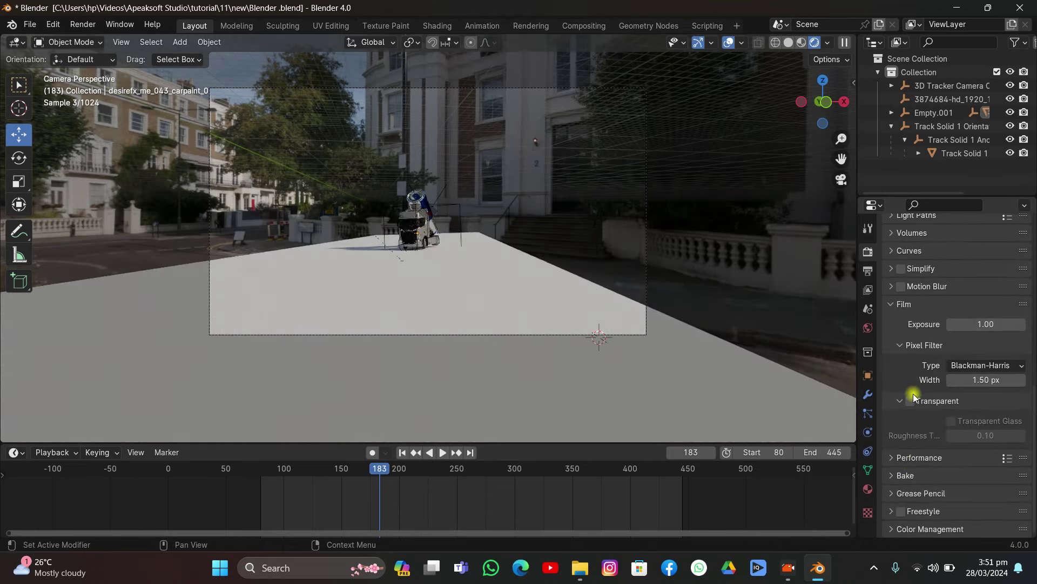
left_click(911, 399)
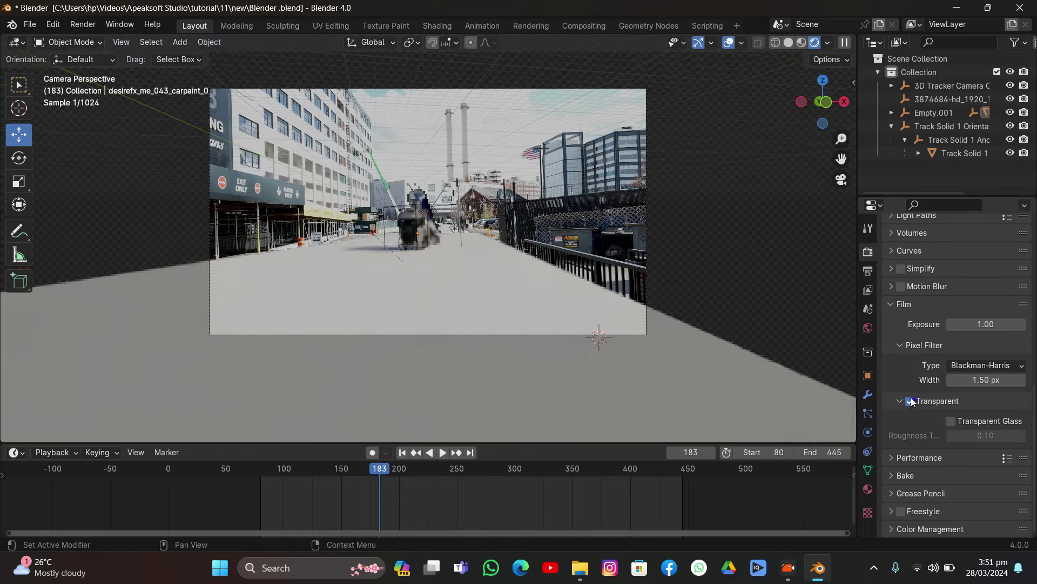
left_click(484, 267)
Check Shadow Catcher under Visibility > Mask for Track Solid 1, then deselect it
left_click(868, 375)
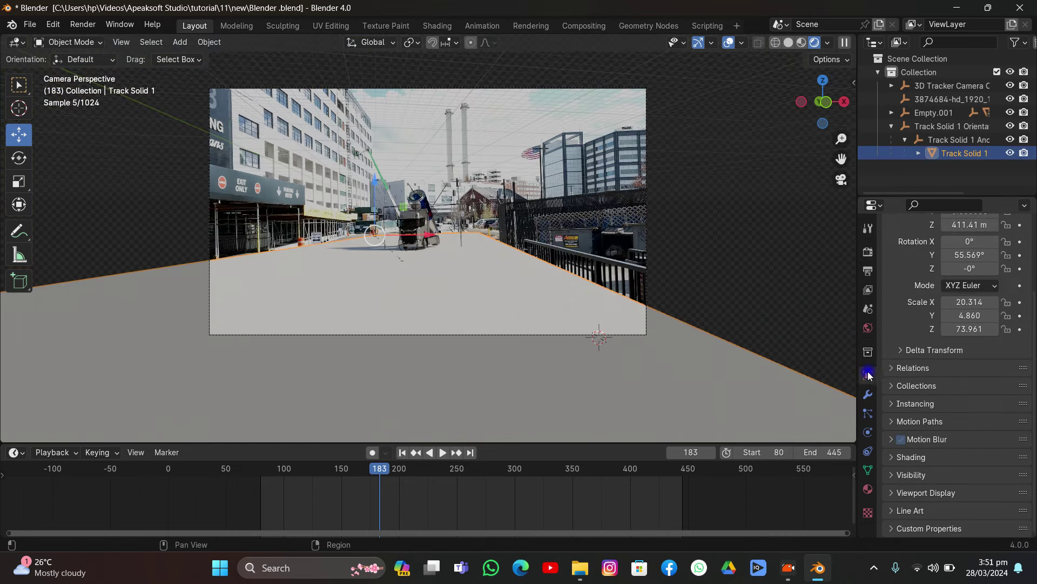
left_click(914, 474)
scroll(961, 458, "down", 5)
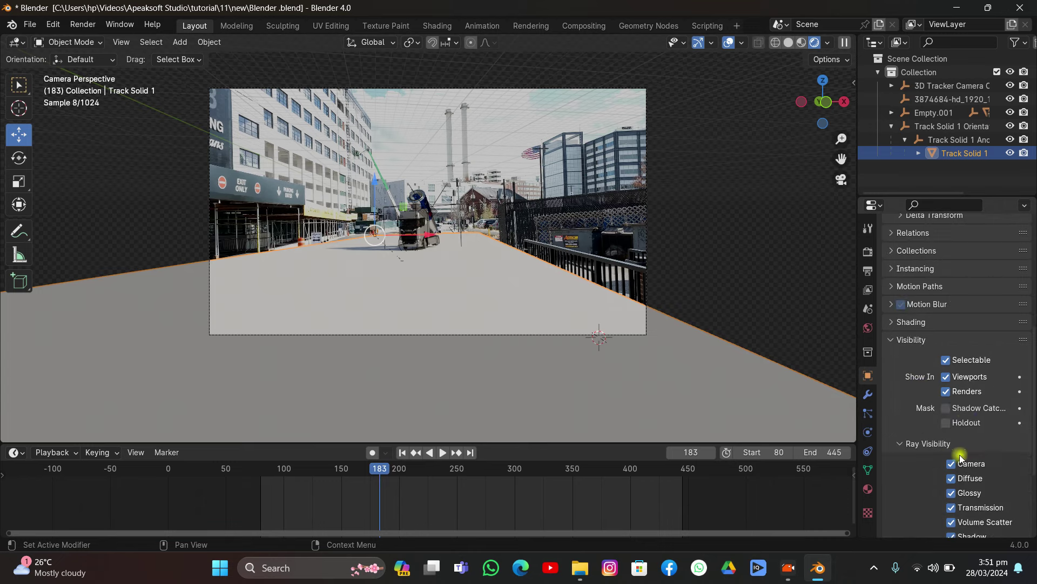
left_click(946, 408)
left_click(516, 186)
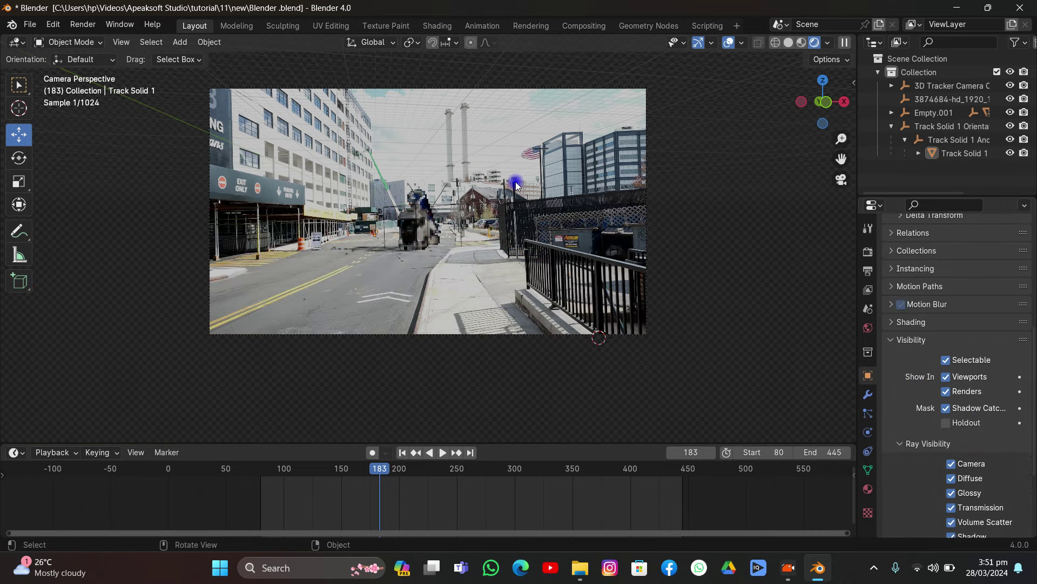
scroll(516, 185, "up", 3)
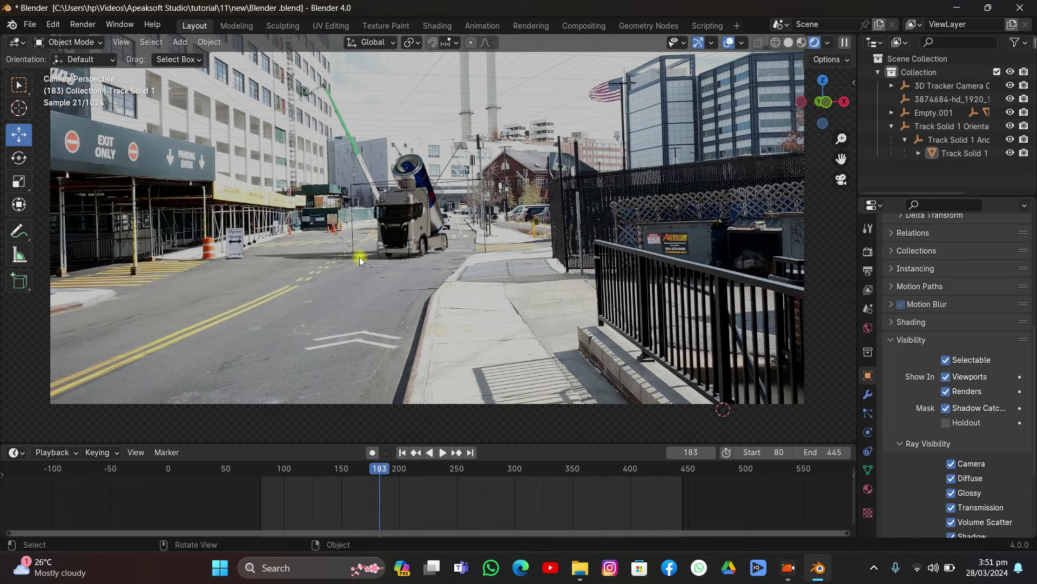
Play the animation to frame 327, then switch the viewport to Solid shading
key("space")
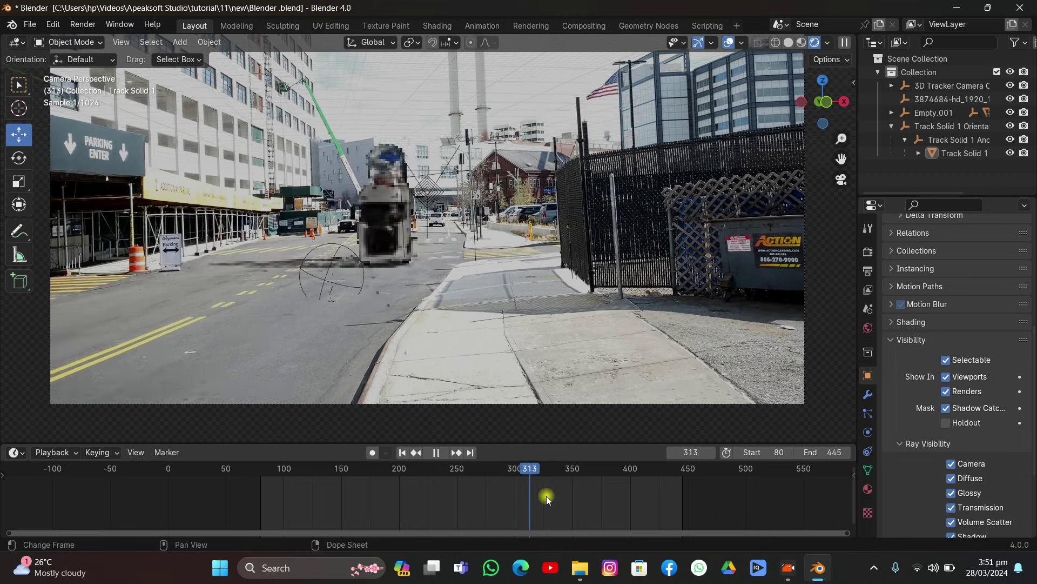
key("space")
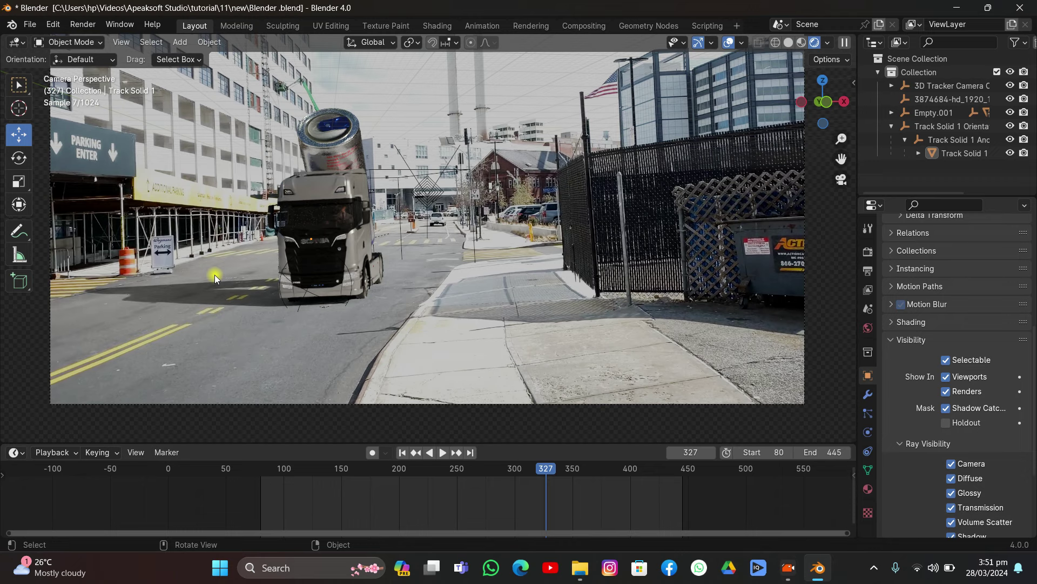
left_click(789, 43)
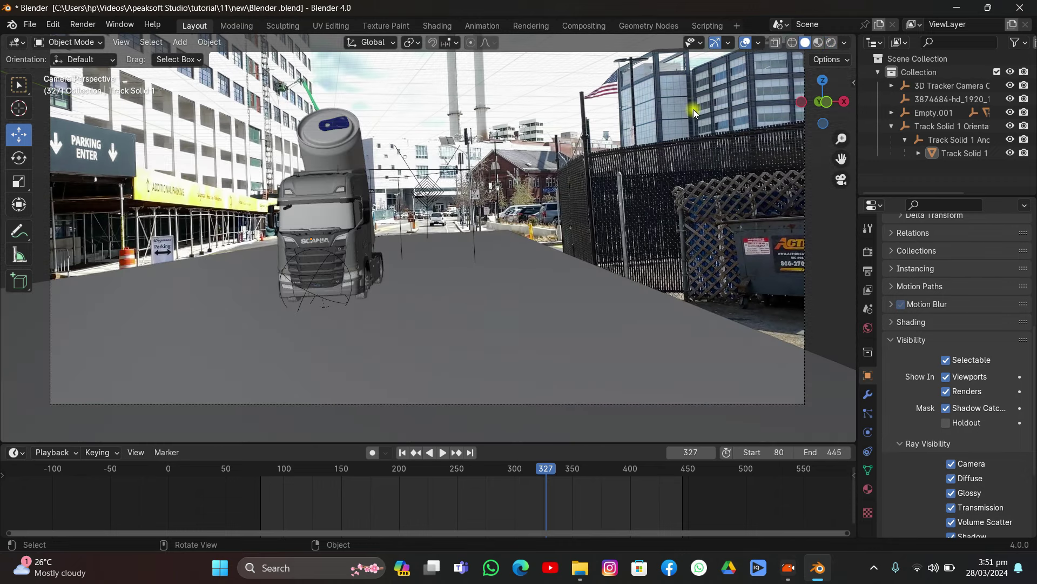